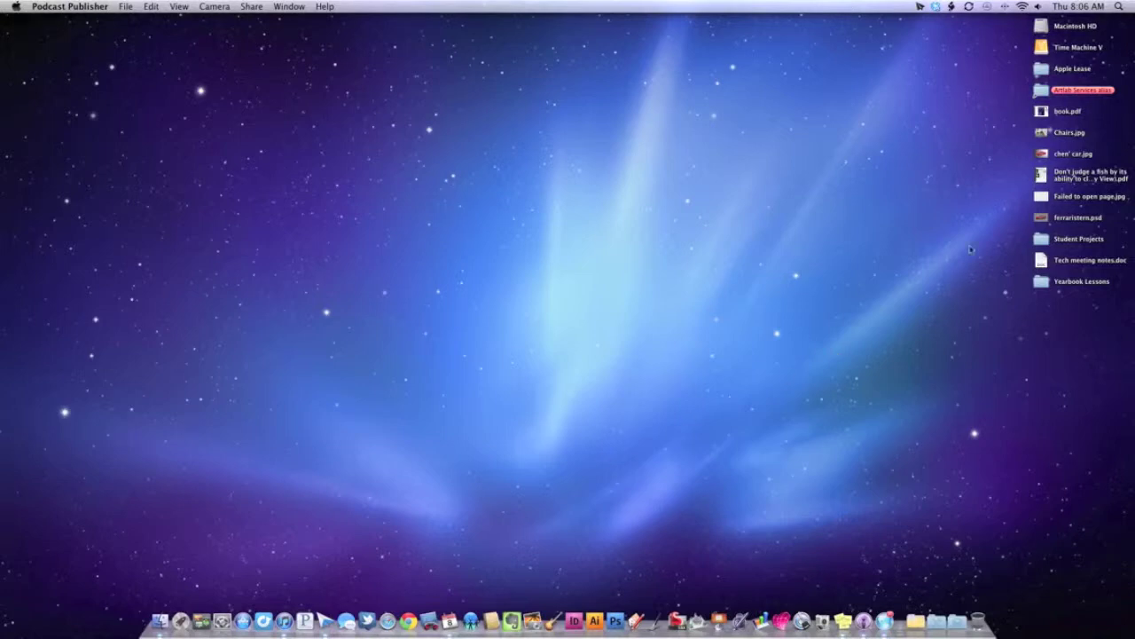
Step: Select the Chairs.jpg photo on the Finder desktop
left_click(1042, 134)
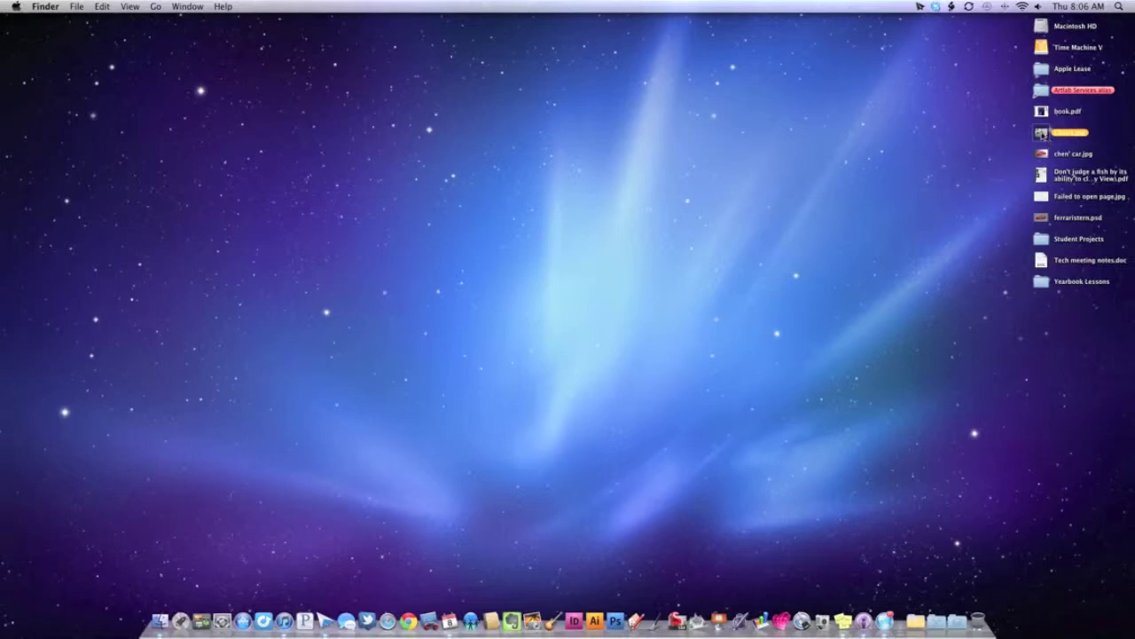
Step: Open Chairs.jpg in Photoshop without colour management and enlarge its document window
left_click_drag(1042, 134, 616, 616)
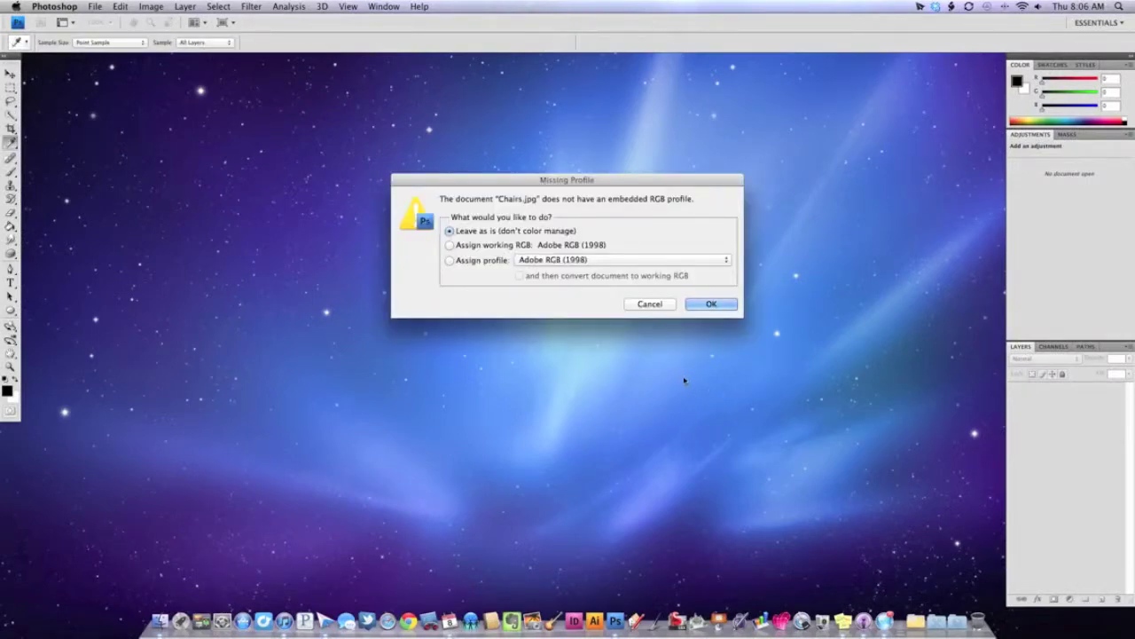
left_click(712, 304)
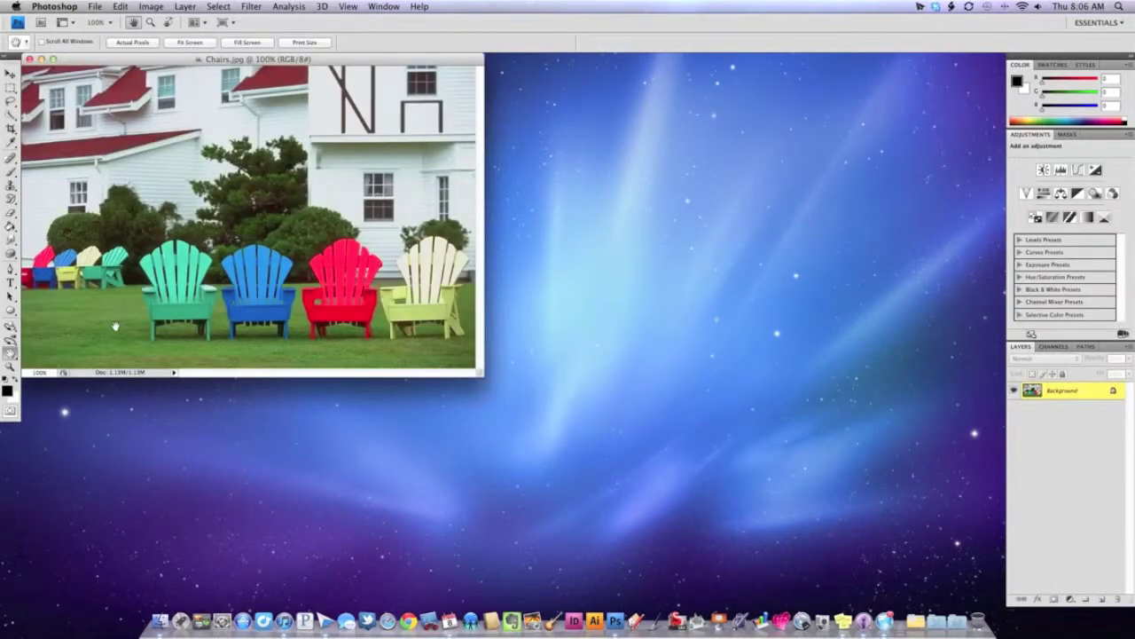
left_click_drag(480, 376, 980, 585)
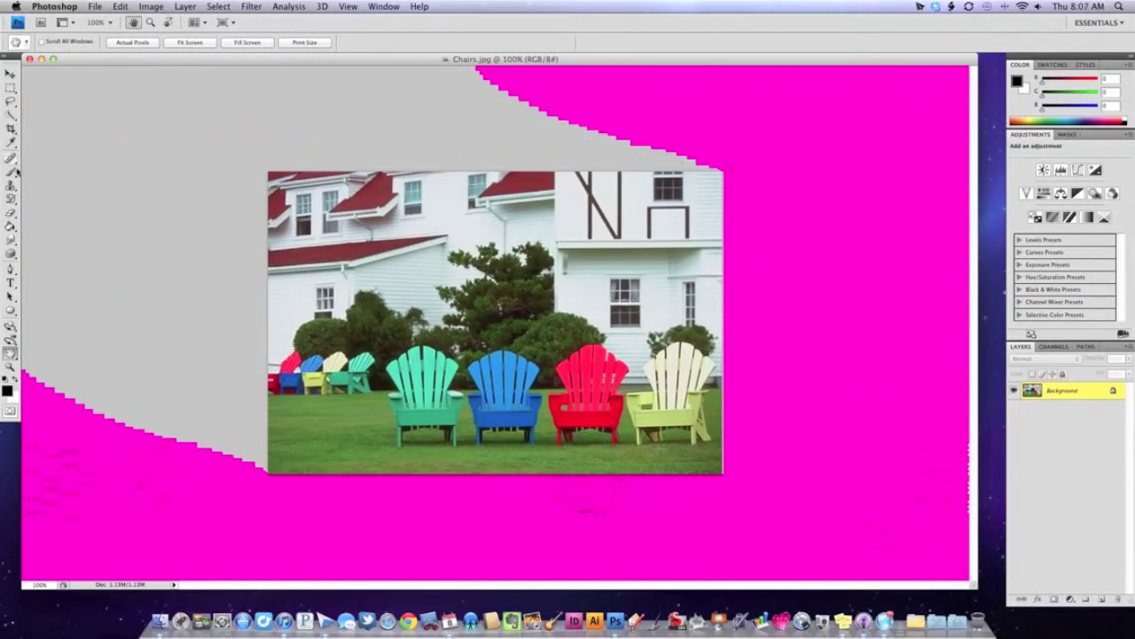
Step: Select all, then deselect, and zoom to 200% and back to 100%
left_click(11, 89)
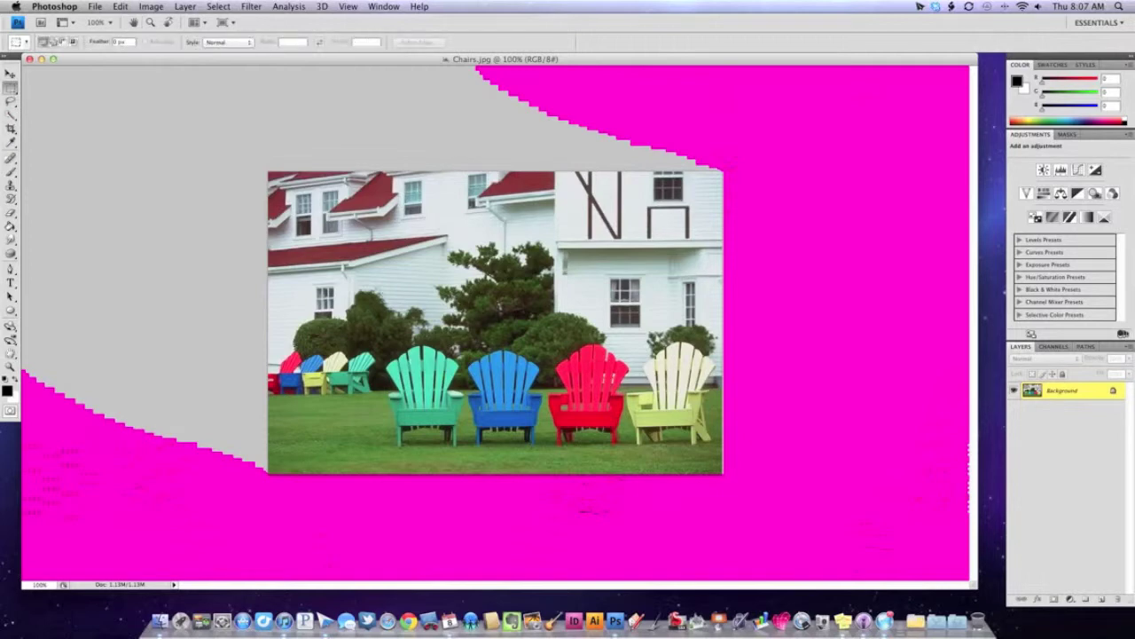
key("super+a")
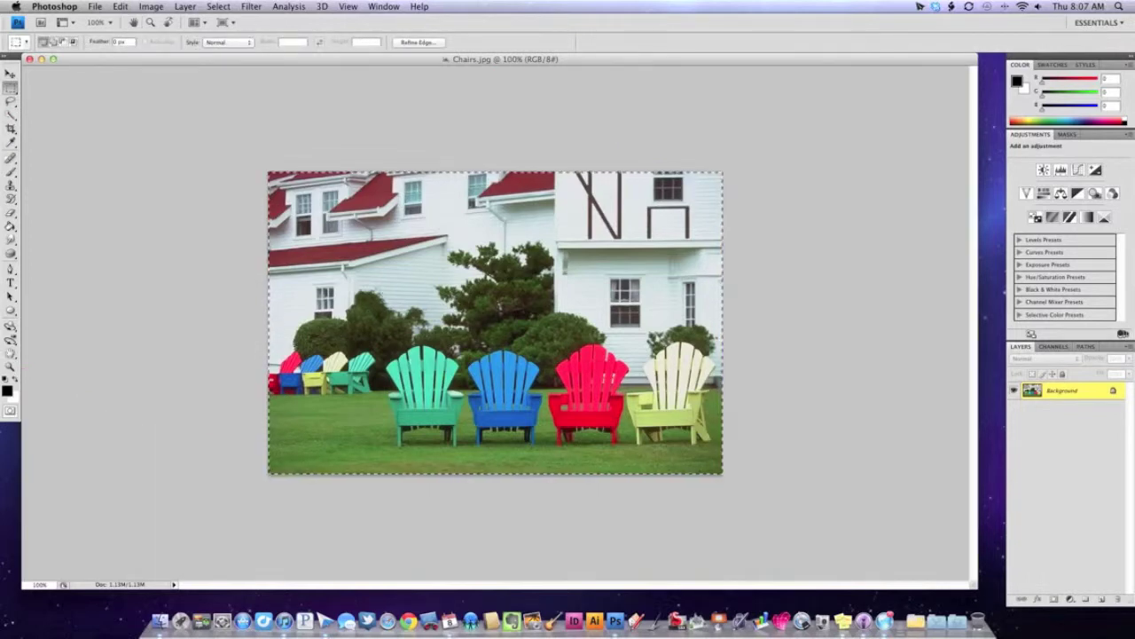
left_click(218, 6)
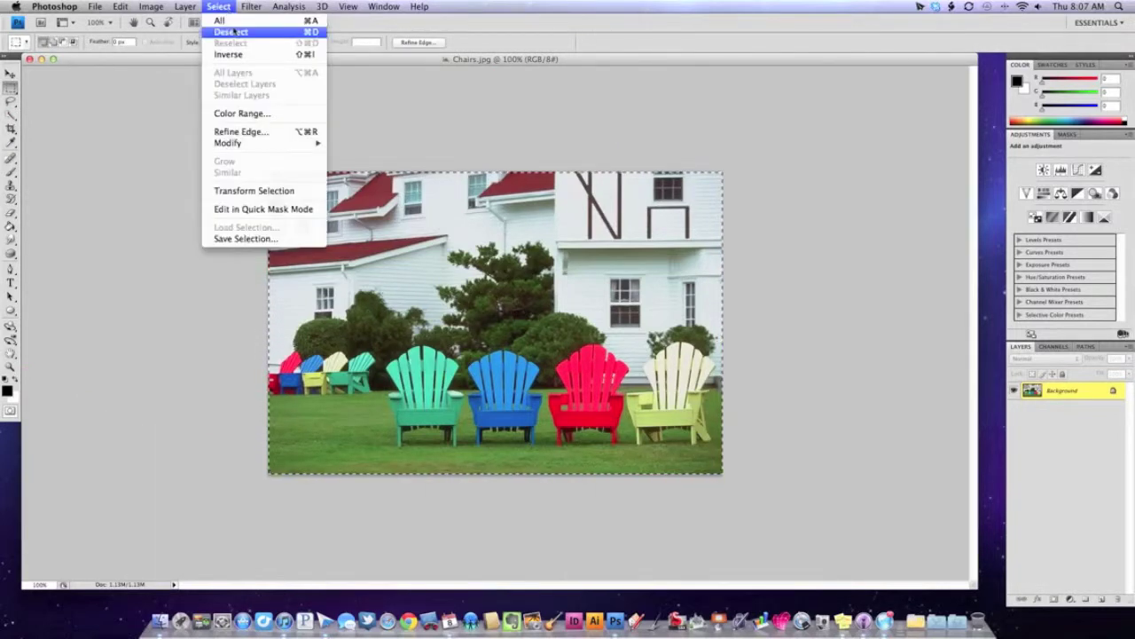
key("super+d")
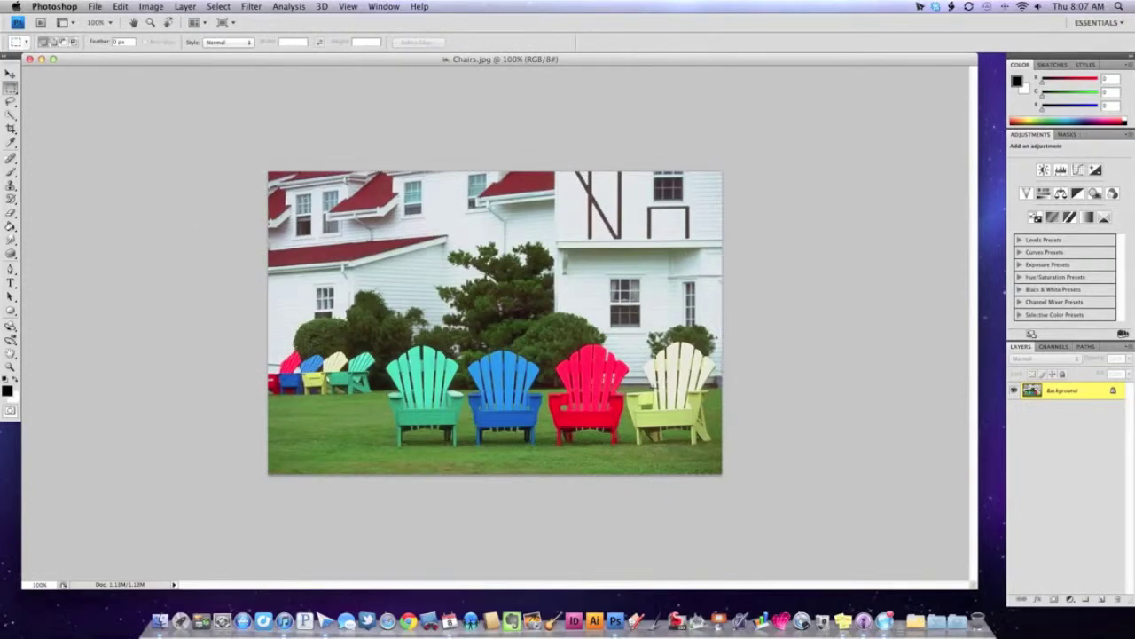
key("super+equal")
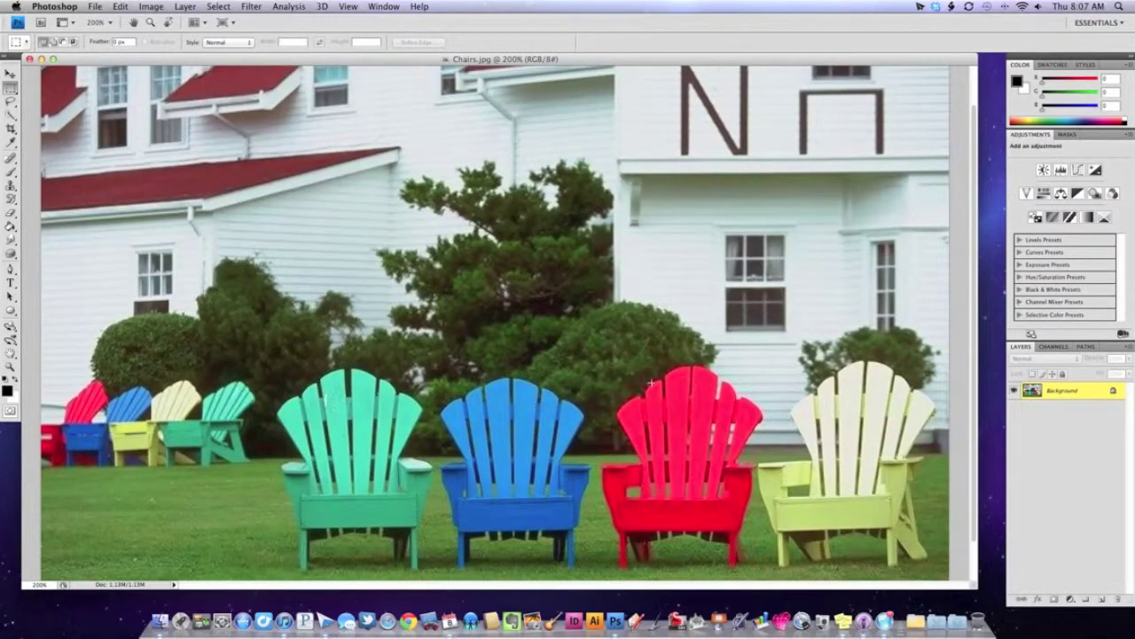
key("super+minus")
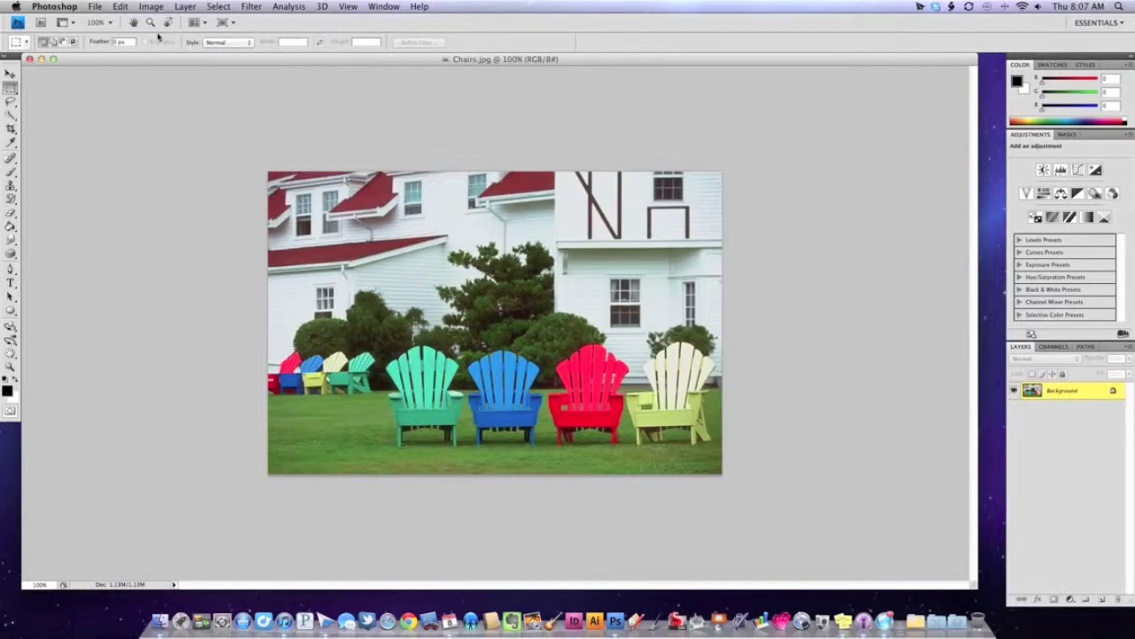
Step: Add a new blank layer named 'paper'
left_click(185, 6)
mouse_move(196, 21)
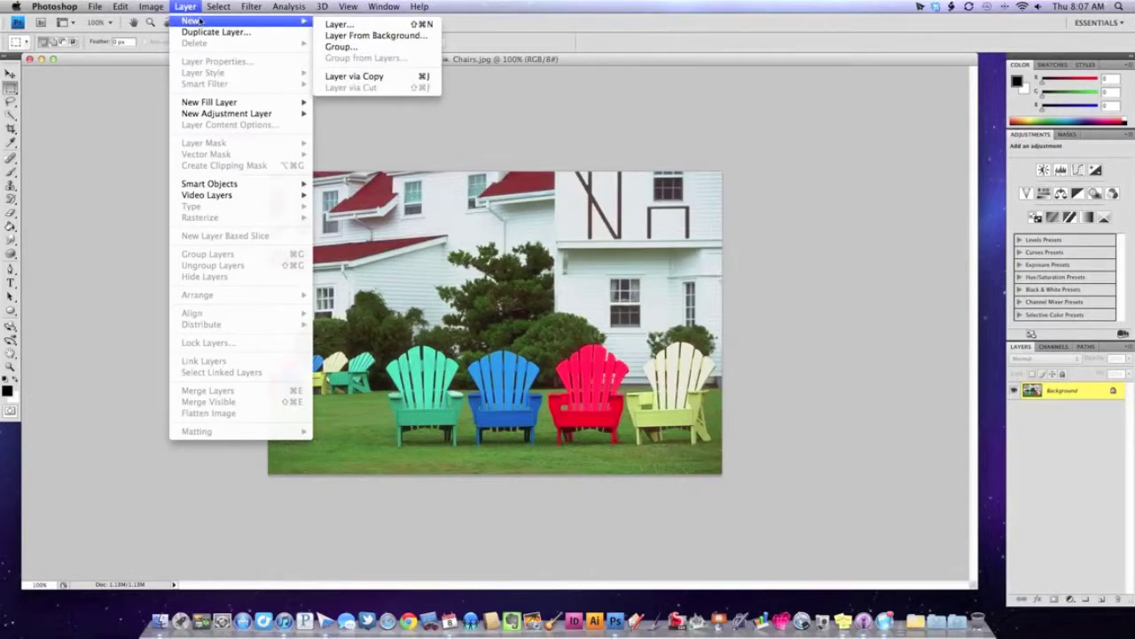
left_click(344, 25)
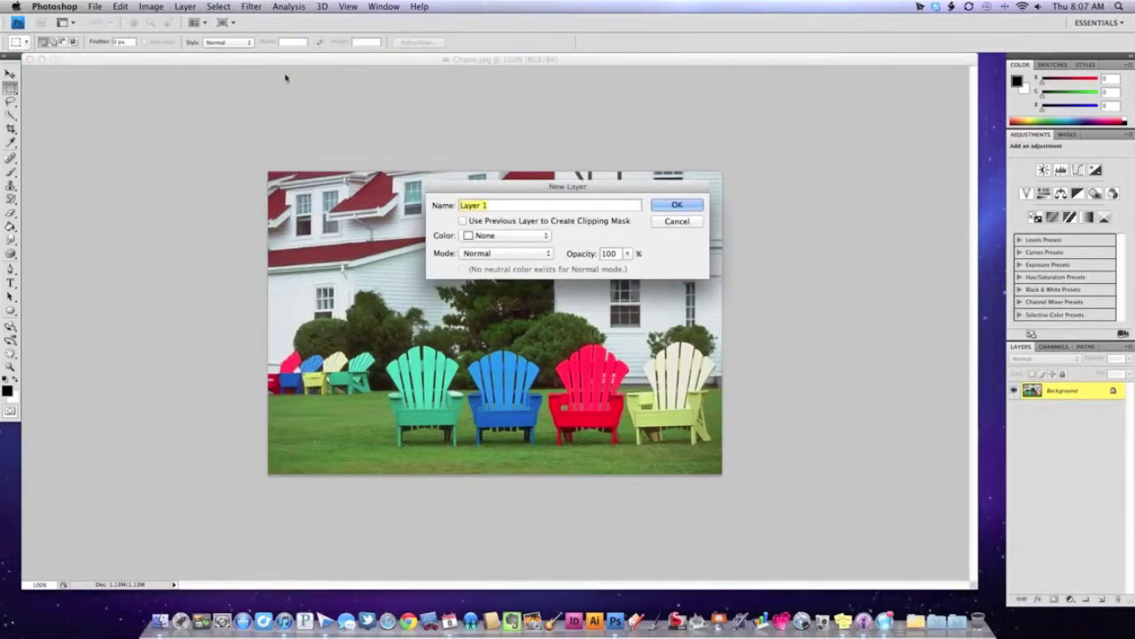
type("paper")
left_click(678, 206)
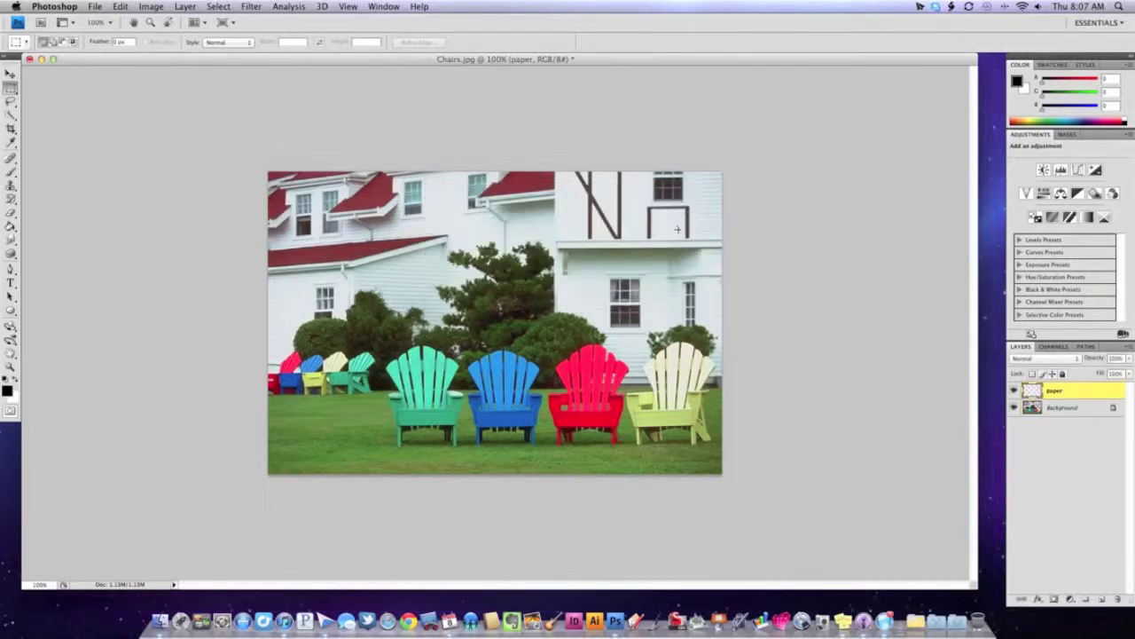
Step: Set the foreground colour to pale cream f7efd8
left_click(1019, 83)
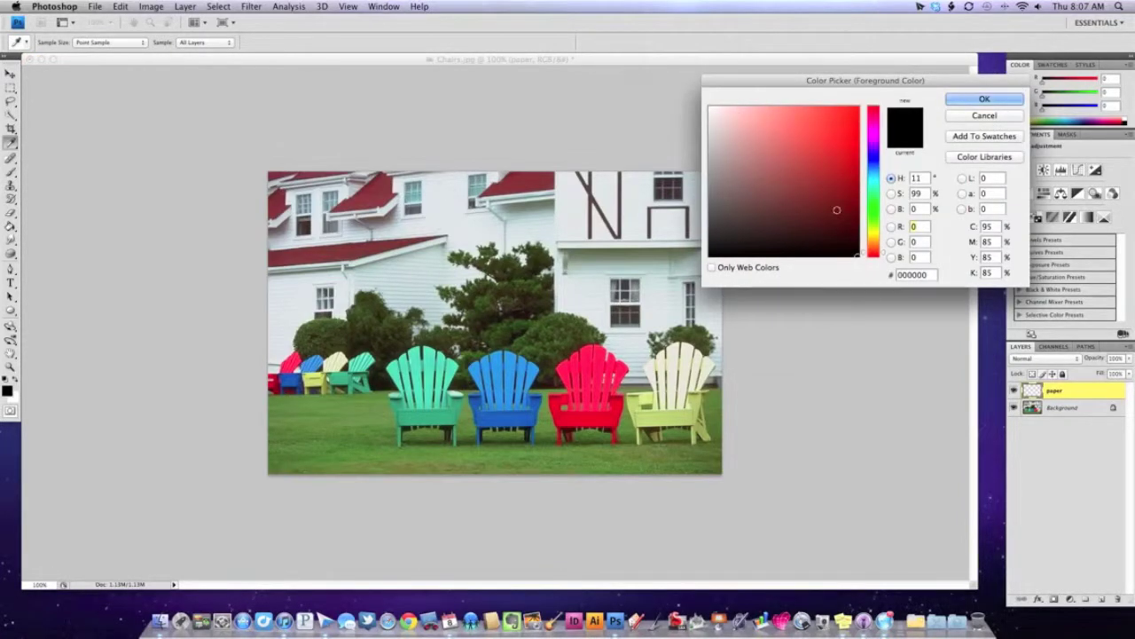
left_click_drag(873, 241, 875, 240)
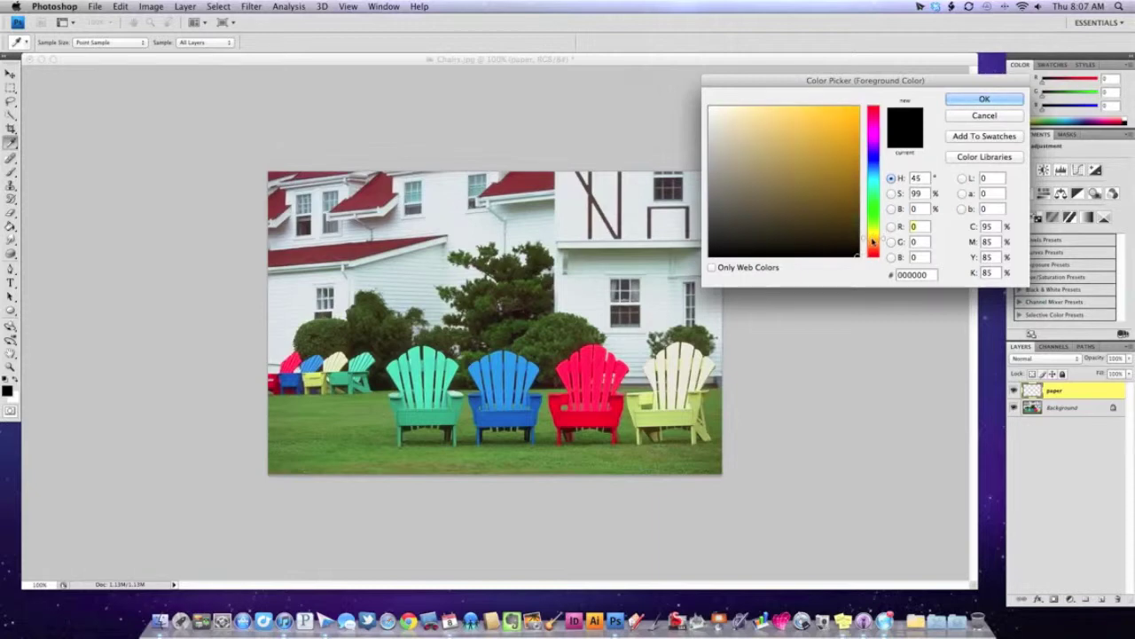
left_click(727, 111)
left_click_drag(727, 111, 728, 112)
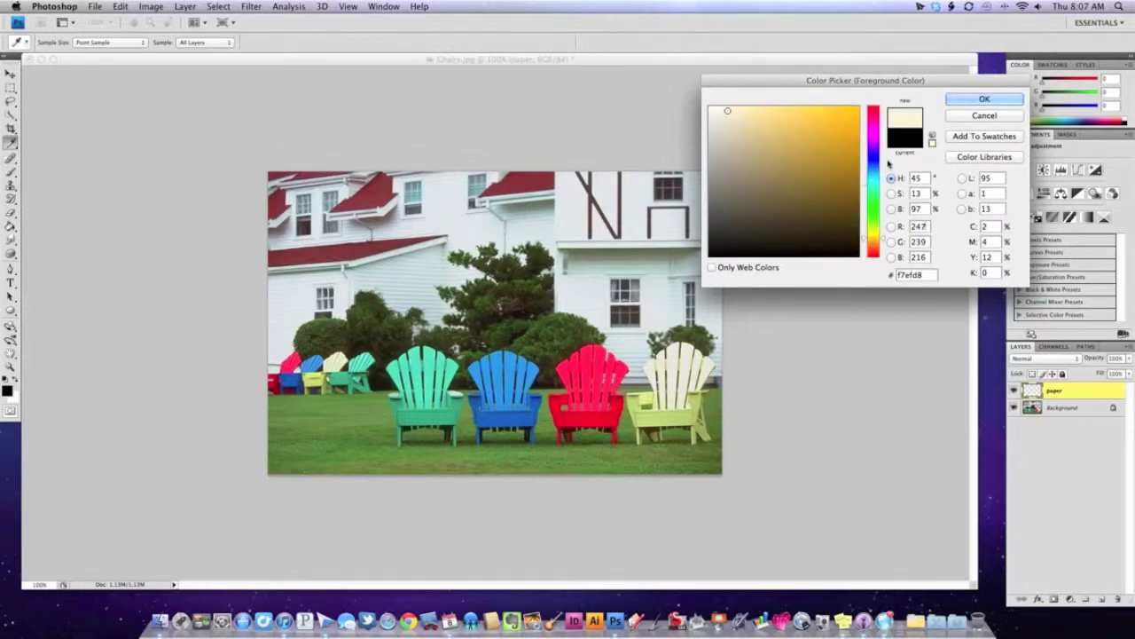
left_click(975, 101)
Step: Fill the paper layer with cream using the Paint Bucket and lock it
key("m")
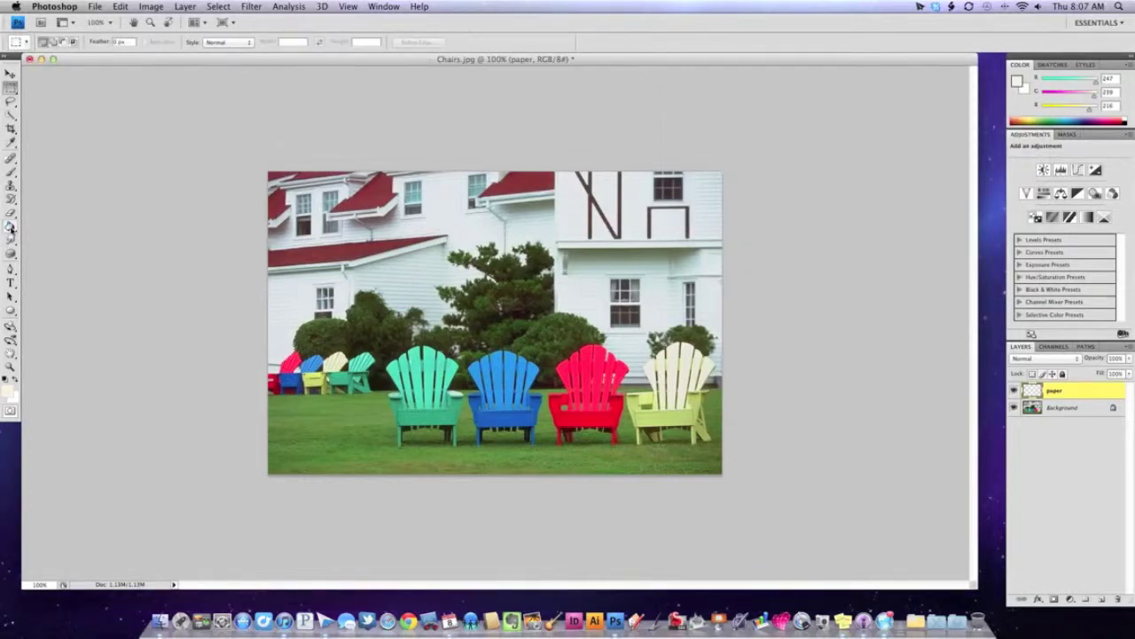
left_click(10, 227)
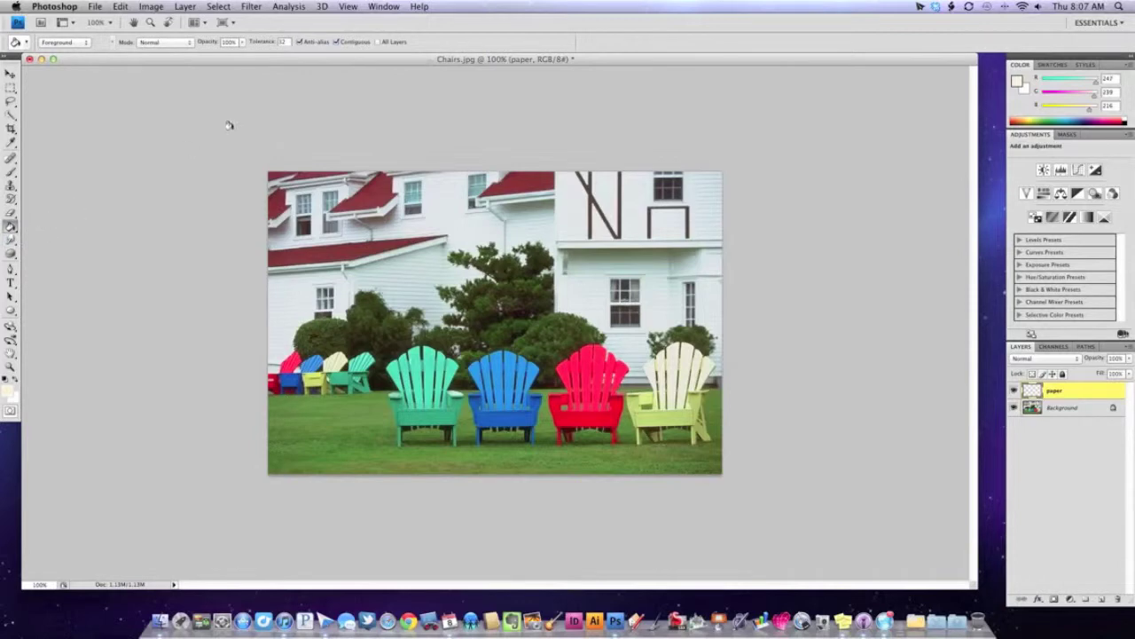
left_click(339, 220)
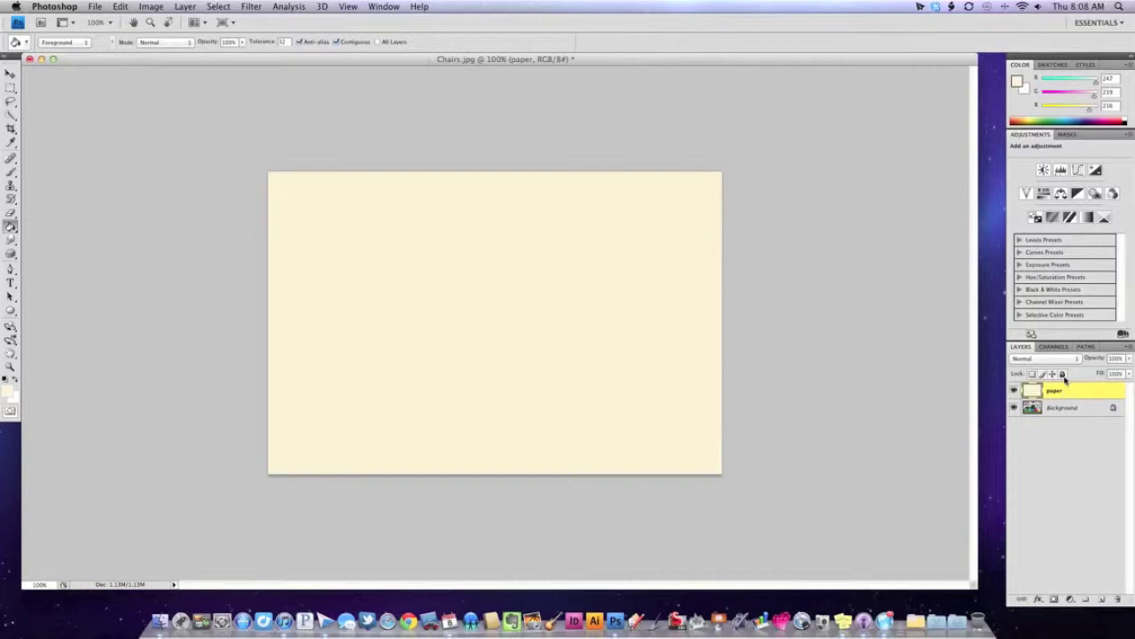
left_click(1064, 373)
Step: Hide the paper layer and add an empty layer named 'building' on top
left_click(1014, 391)
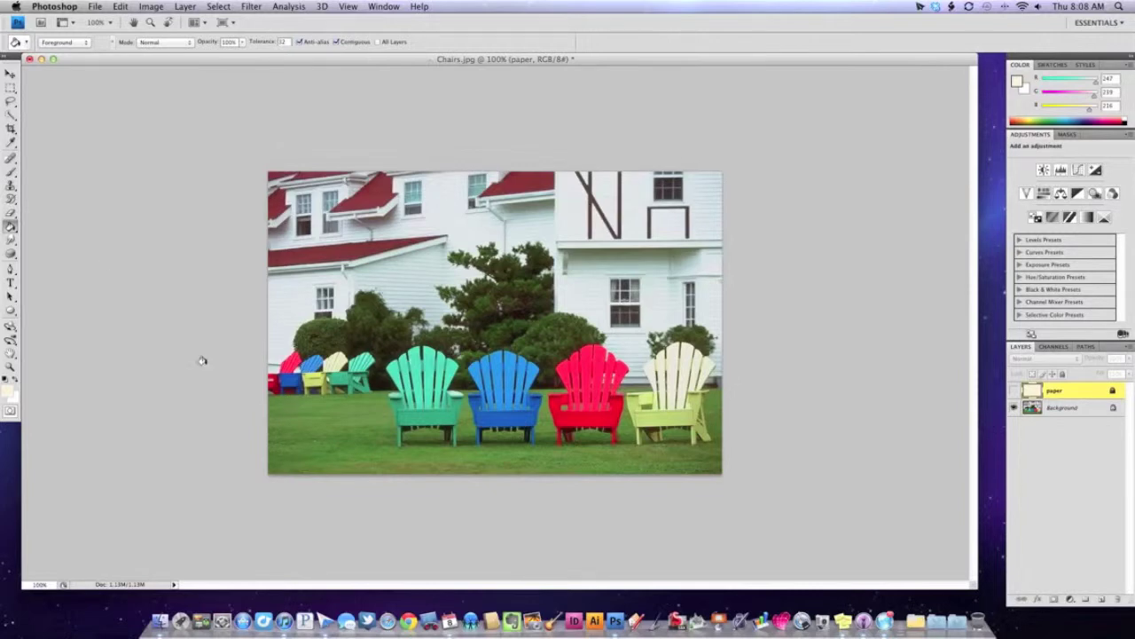
left_click(10, 73)
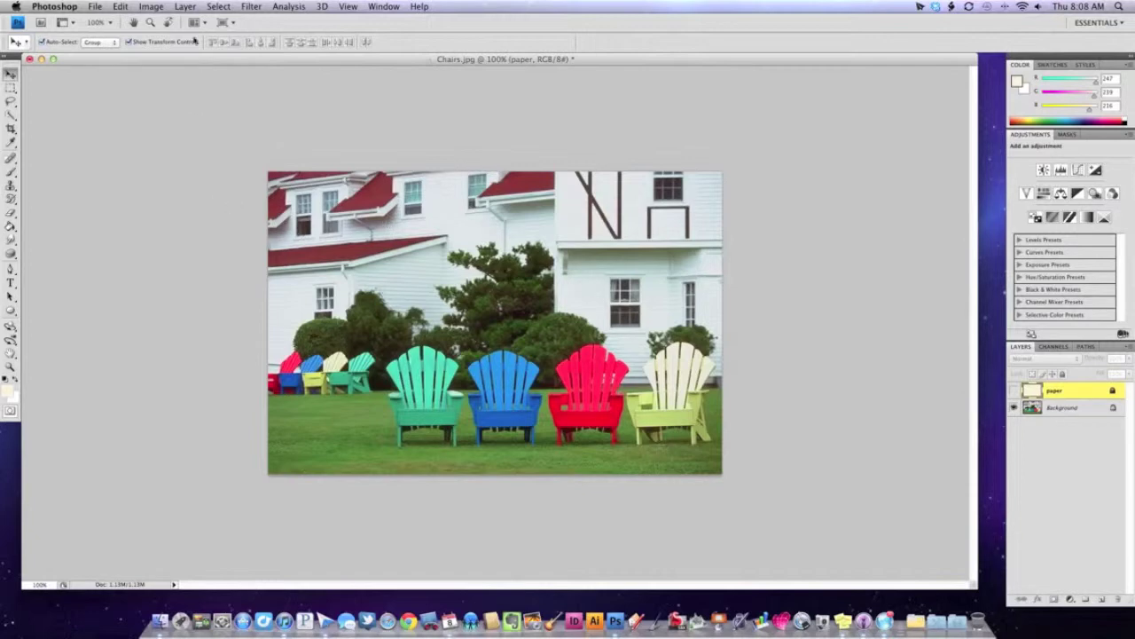
left_click(190, 6)
mouse_move(197, 20)
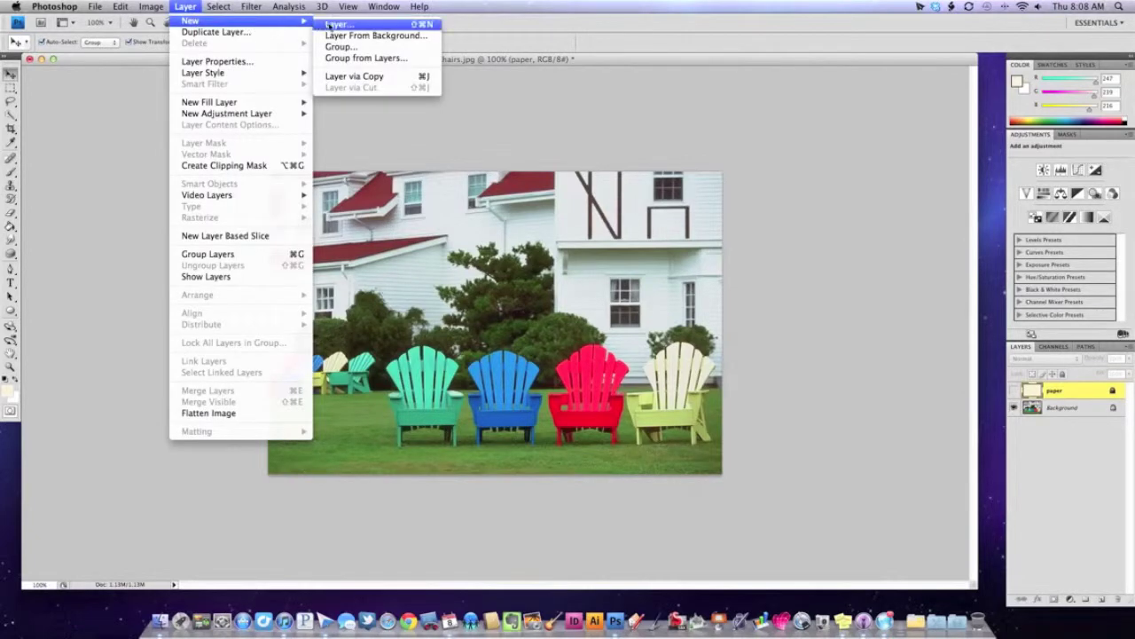
left_click(328, 24)
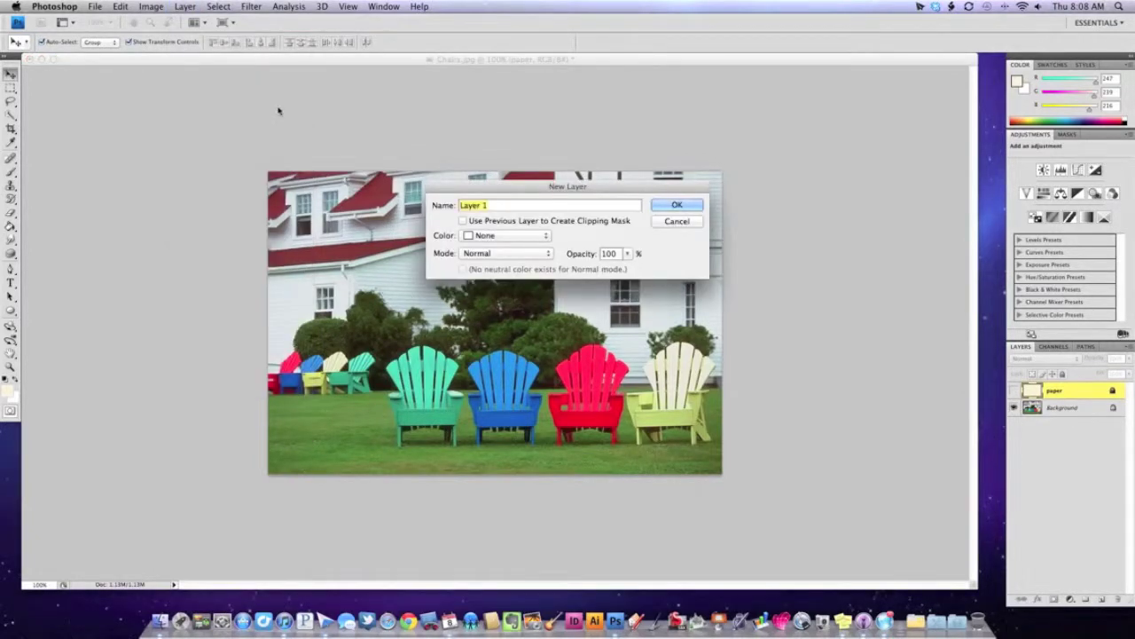
type("buildings")
left_click(674, 205)
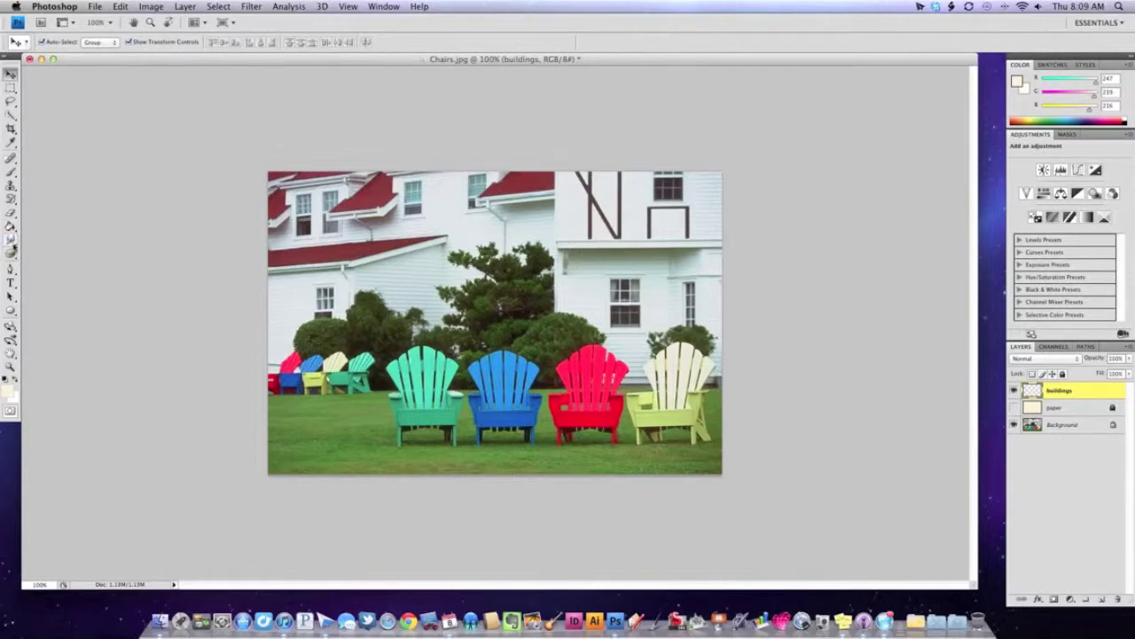
left_click(10, 173)
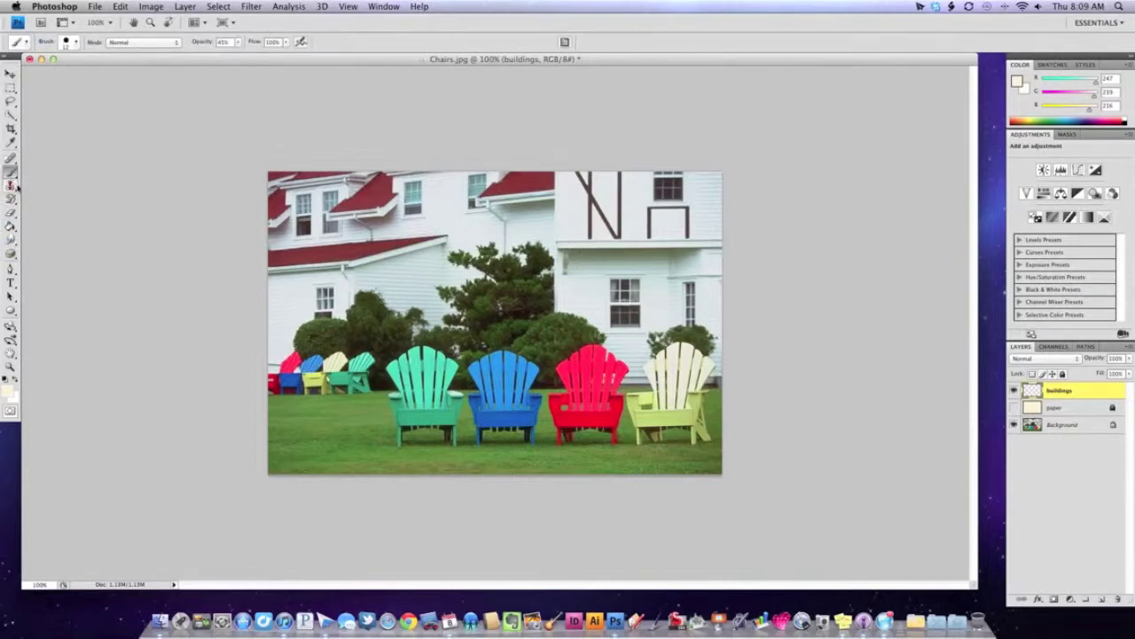
Step: Load the Wet Media Brushes set and pick Light Oil Flat Tip at about 18 px
left_click(77, 45)
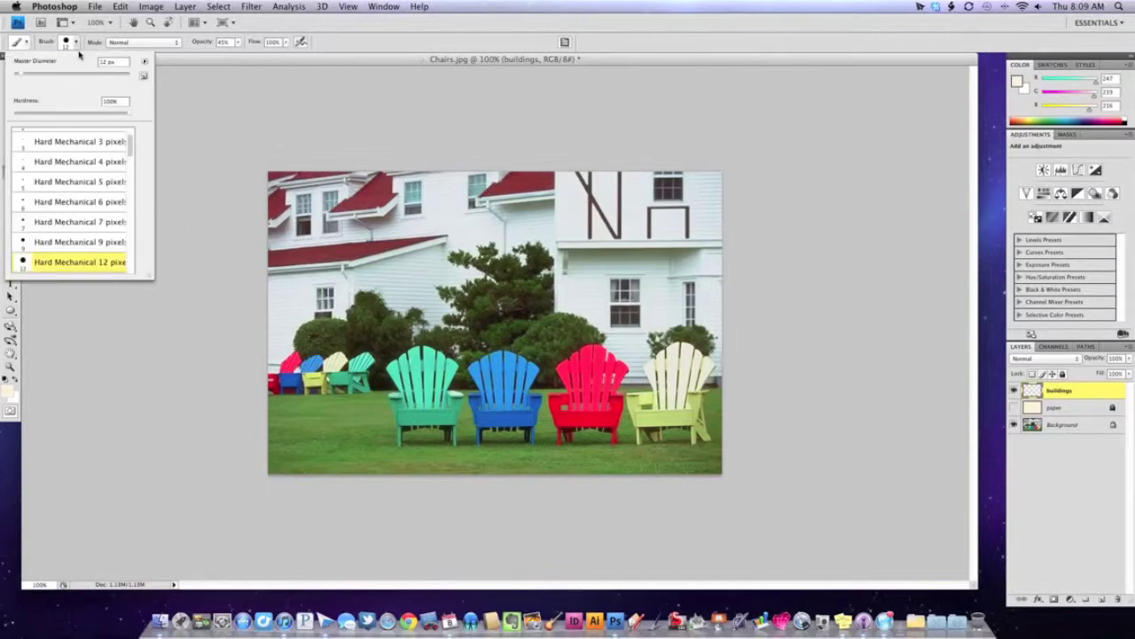
left_click(145, 61)
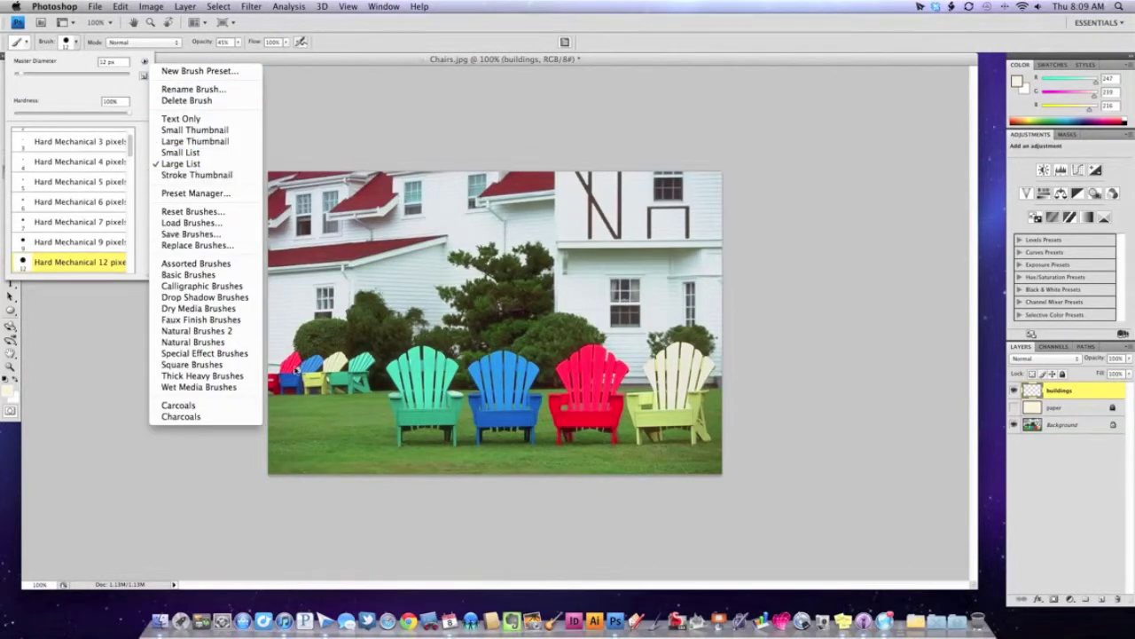
left_click(237, 388)
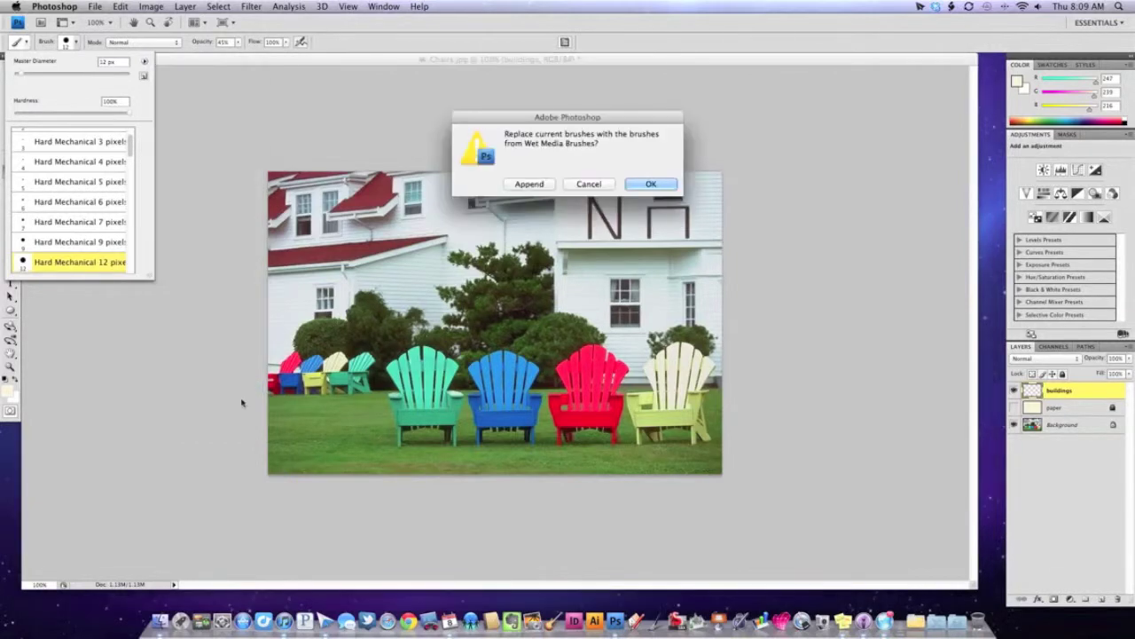
left_click(652, 185)
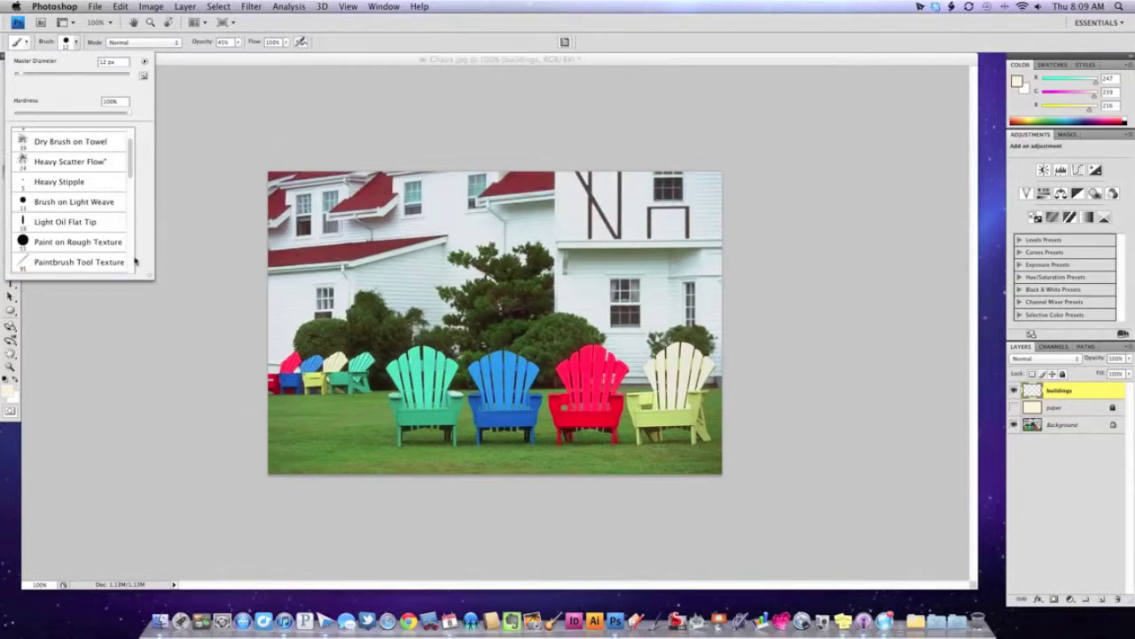
left_click(67, 224)
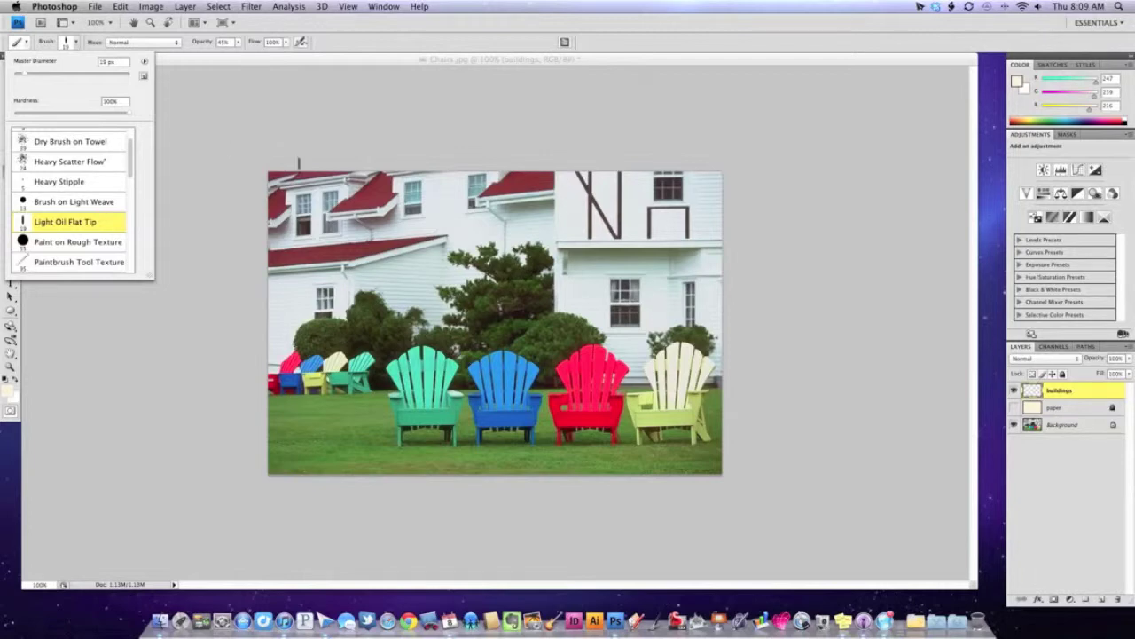
left_click_drag(24, 77, 23, 77)
left_click(565, 146)
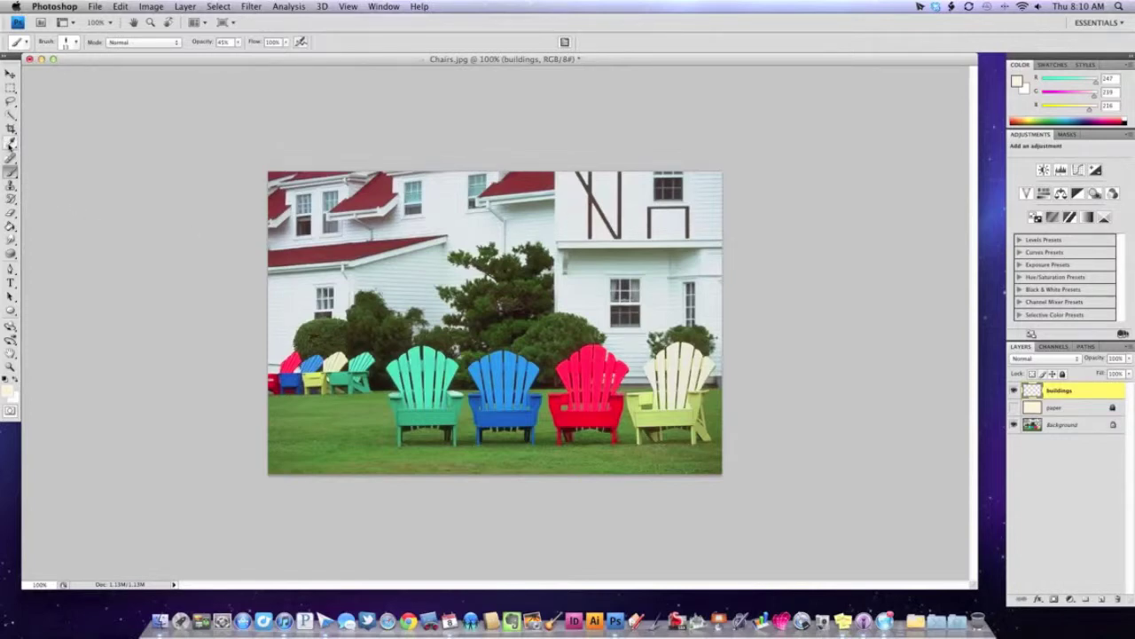
Step: Reset the Swatches panel from the red shades to the default colour set
left_click(1052, 65)
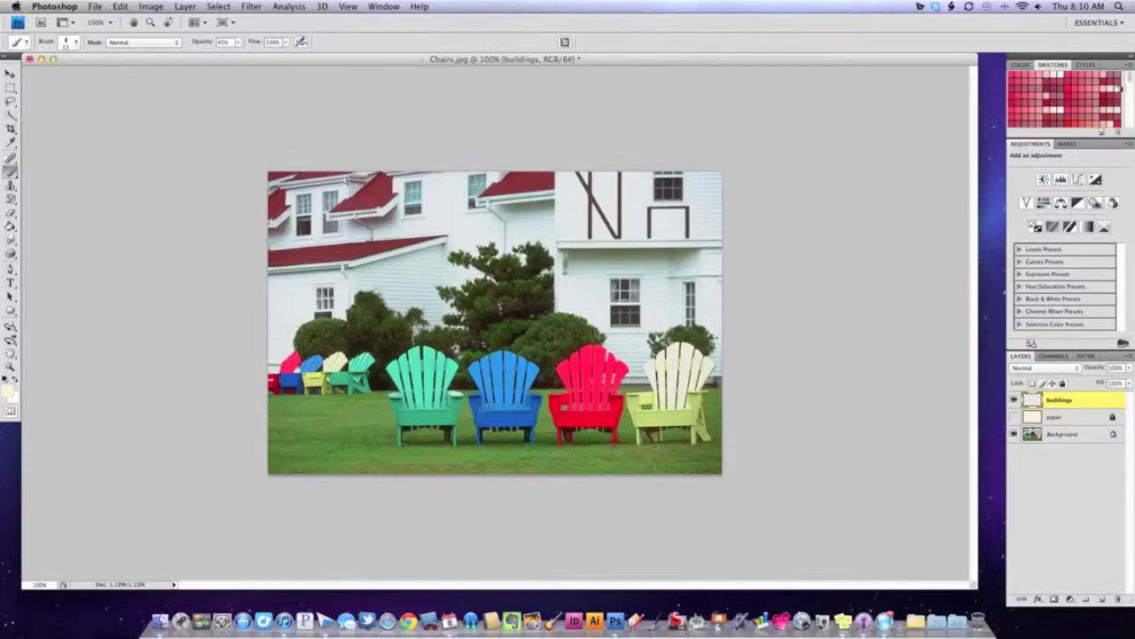
mouse_move(1132, 80)
left_mouse_down()
mouse_move(1128, 128)
mouse_move(1130, 78)
left_mouse_up()
left_click(1123, 66)
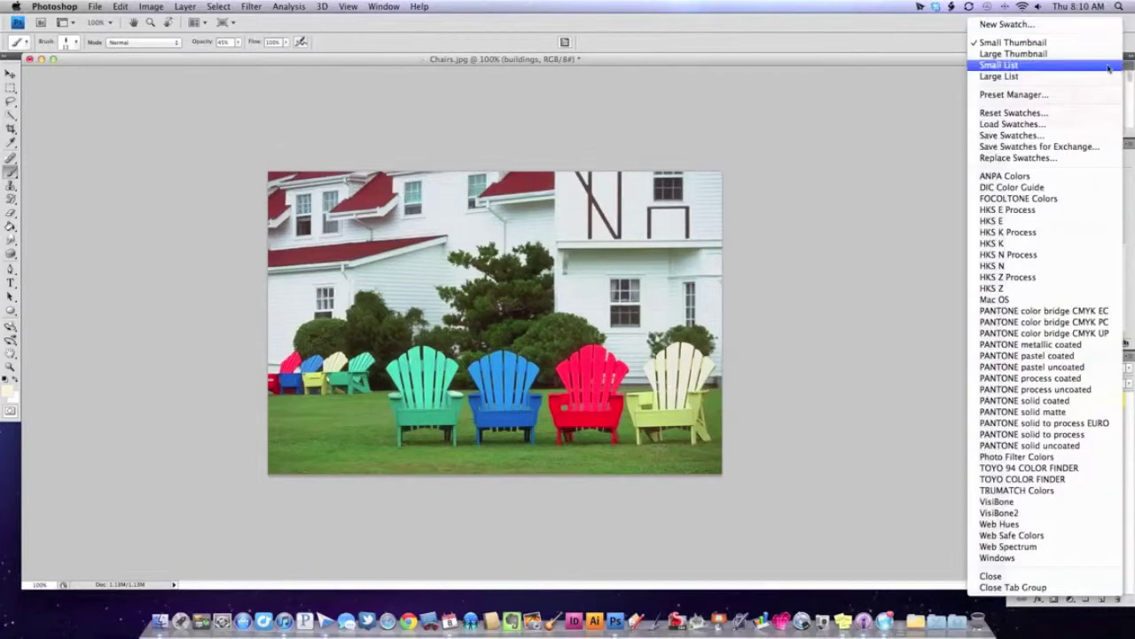
left_click(1072, 117)
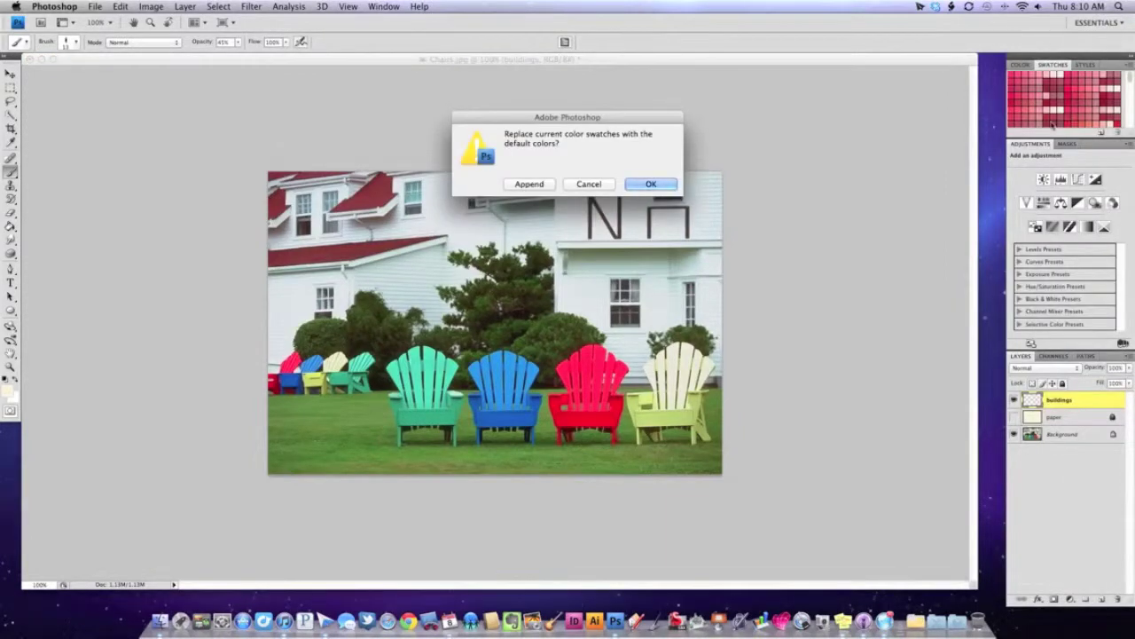
left_click(651, 183)
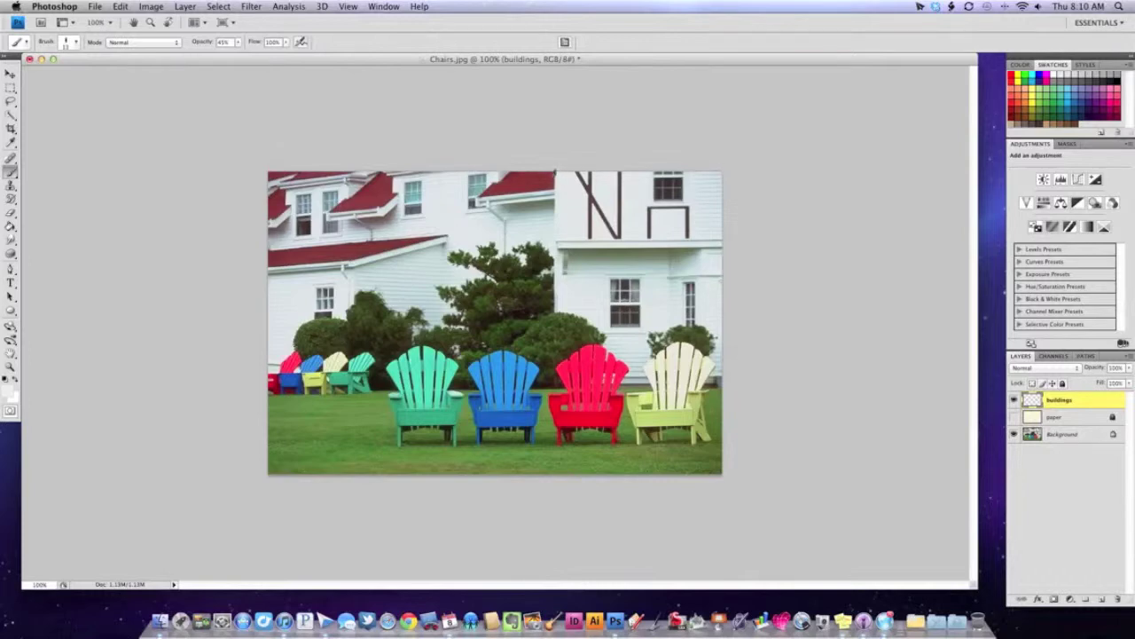
Step: Set brush opacity to 83%, show the paper layer, and lower buildings opacity to 40%
left_click(237, 42)
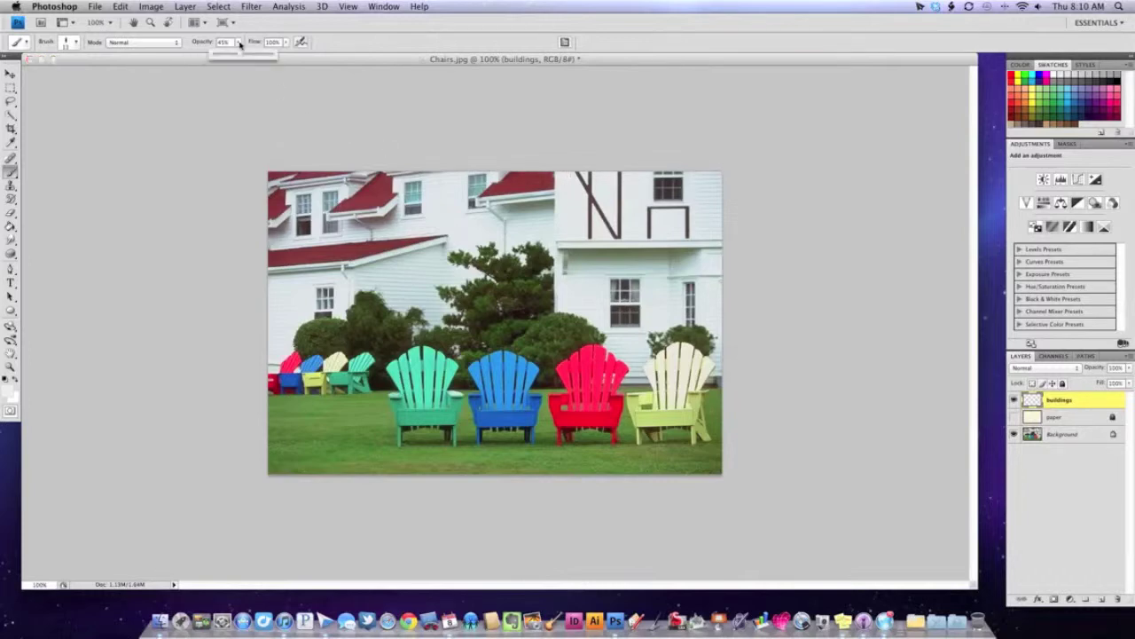
left_click_drag(242, 55, 266, 57)
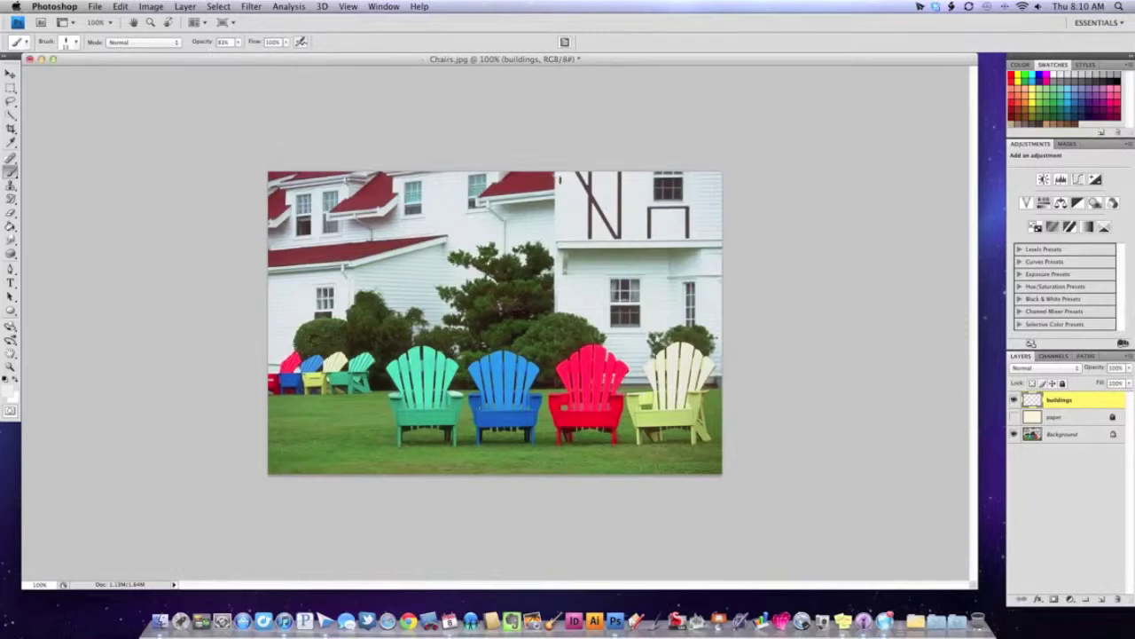
left_click(568, 187)
left_click(1014, 417)
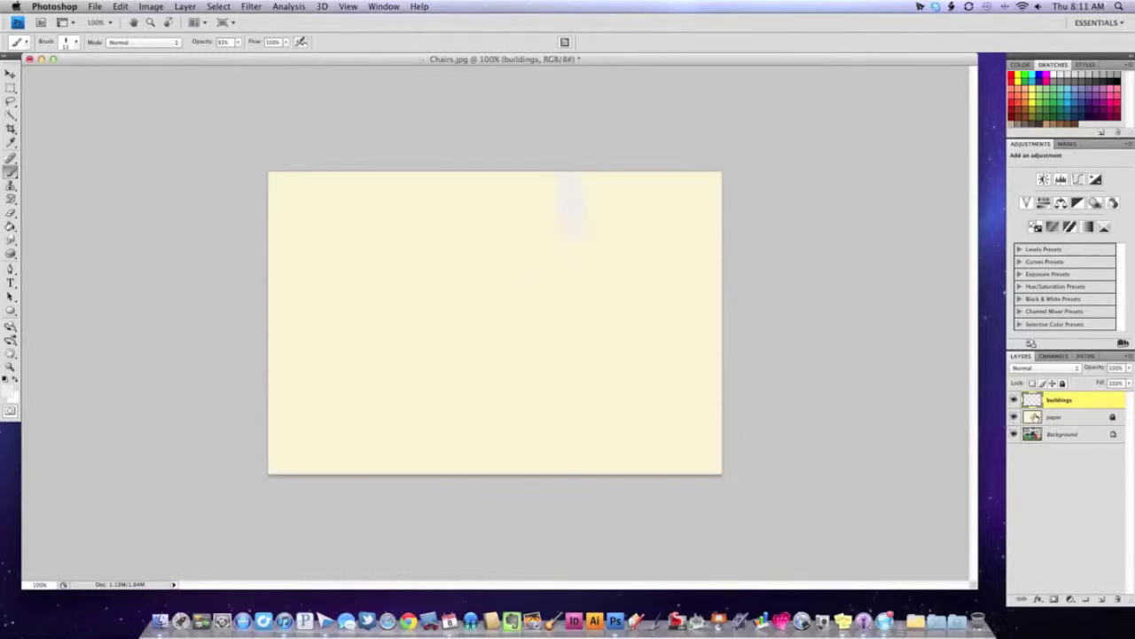
mouse_move(1128, 367)
left_mouse_down()
mouse_move(1122, 382)
mouse_move(1090, 383)
mouse_move(1081, 406)
mouse_move(1098, 385)
mouse_move(1130, 387)
left_mouse_up()
Step: Unlock the paper layer, lower its opacity so the photo shows through, and relock it
left_click(1063, 419)
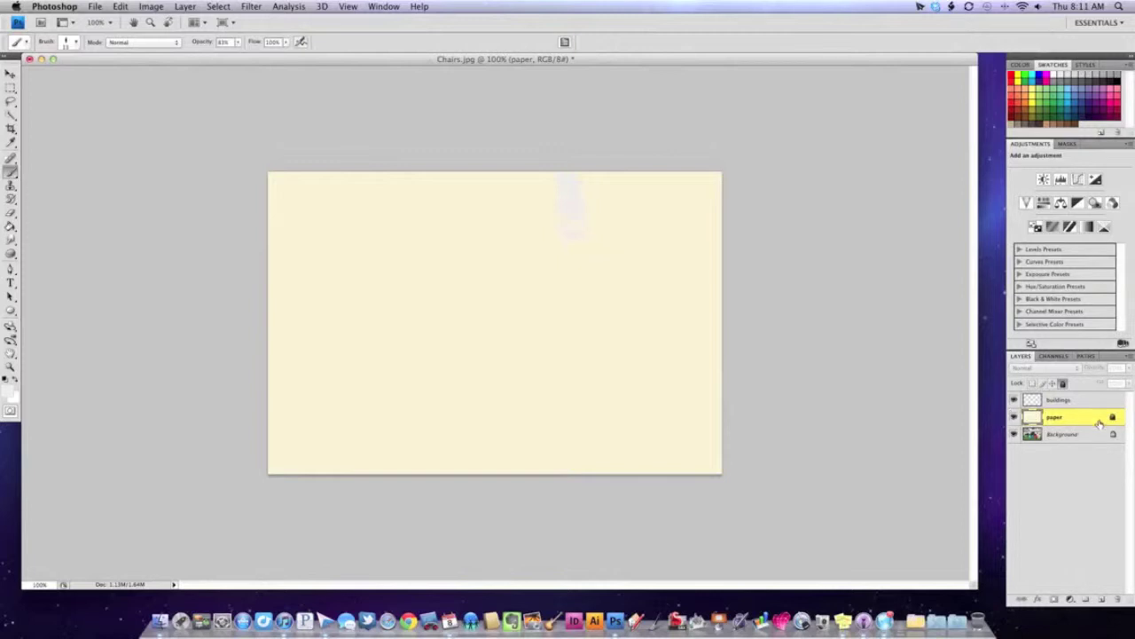
left_click(1063, 384)
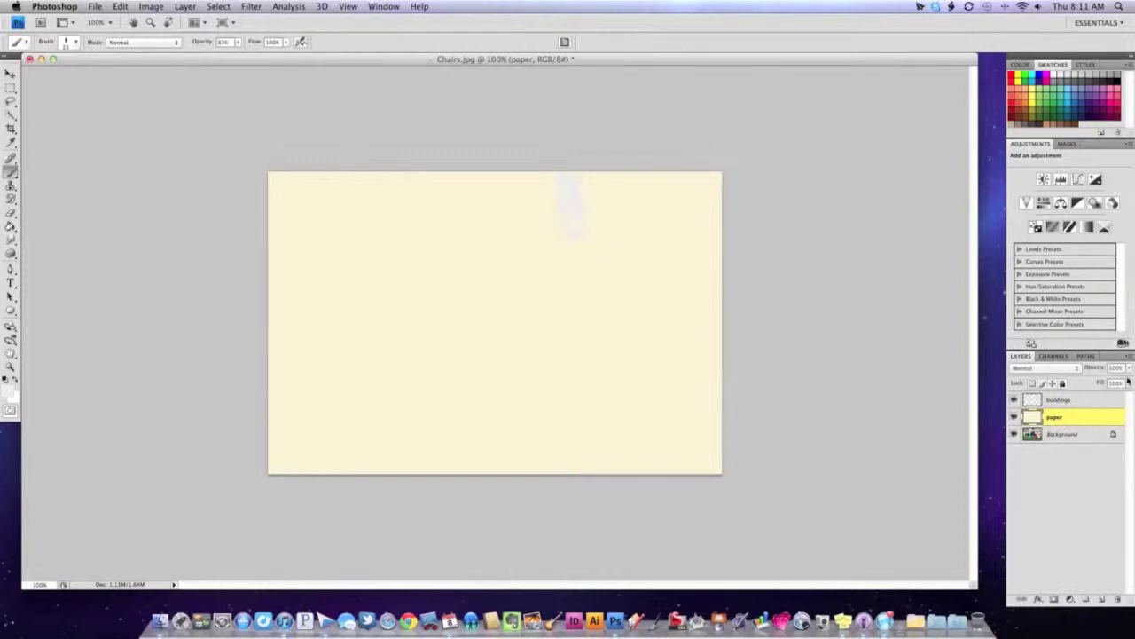
left_click_drag(1129, 367, 1090, 384)
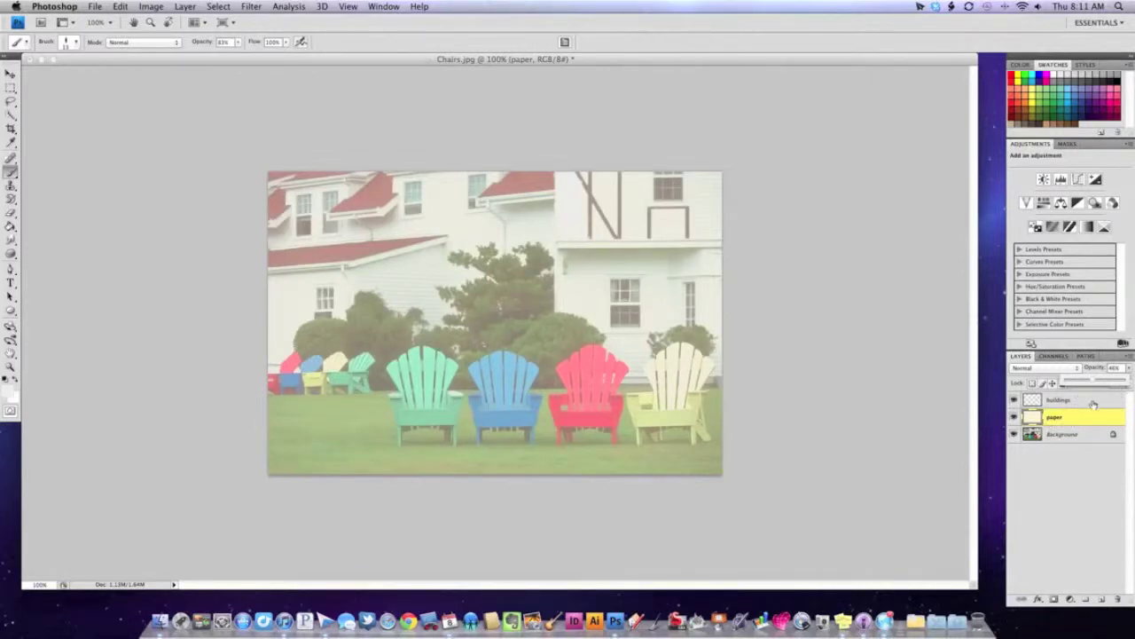
left_click(1063, 383)
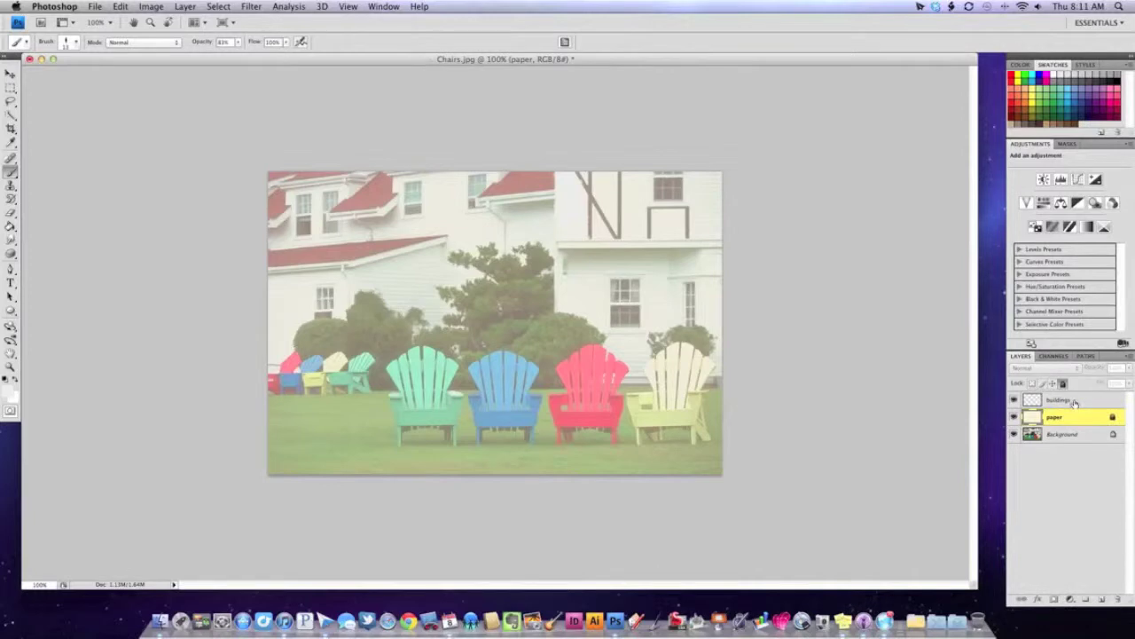
left_click(1067, 405)
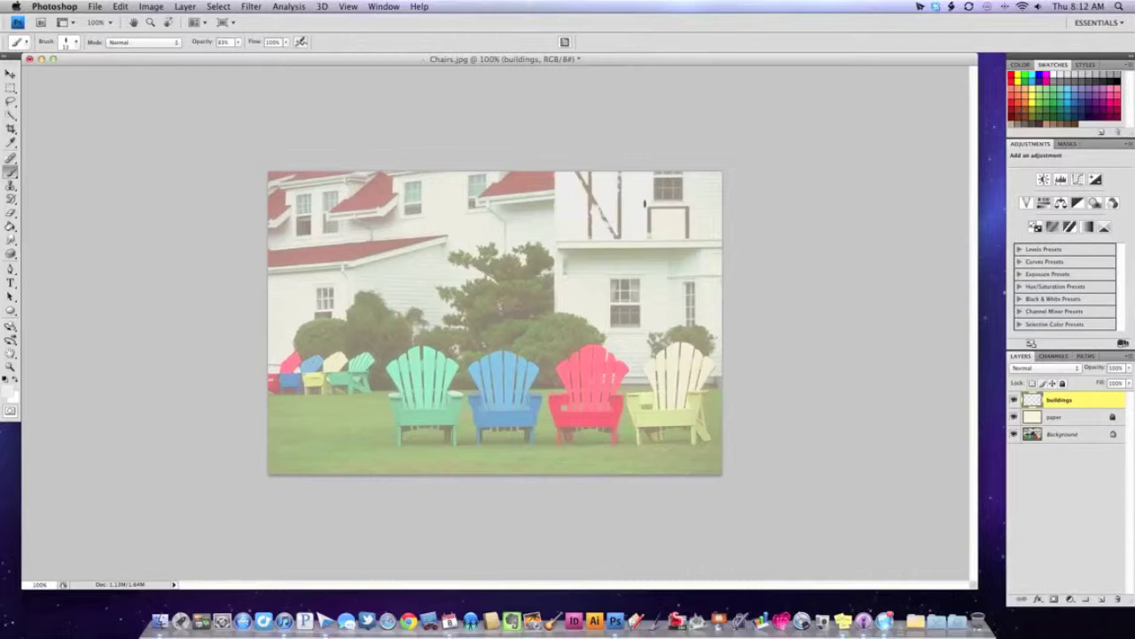
Step: Paint over the dark frame line and upper window panes of the white building
mouse_move(652, 203)
left_mouse_down()
mouse_move(674, 205)
mouse_move(653, 193)
mouse_move(654, 179)
mouse_move(684, 178)
mouse_move(662, 177)
left_mouse_up()
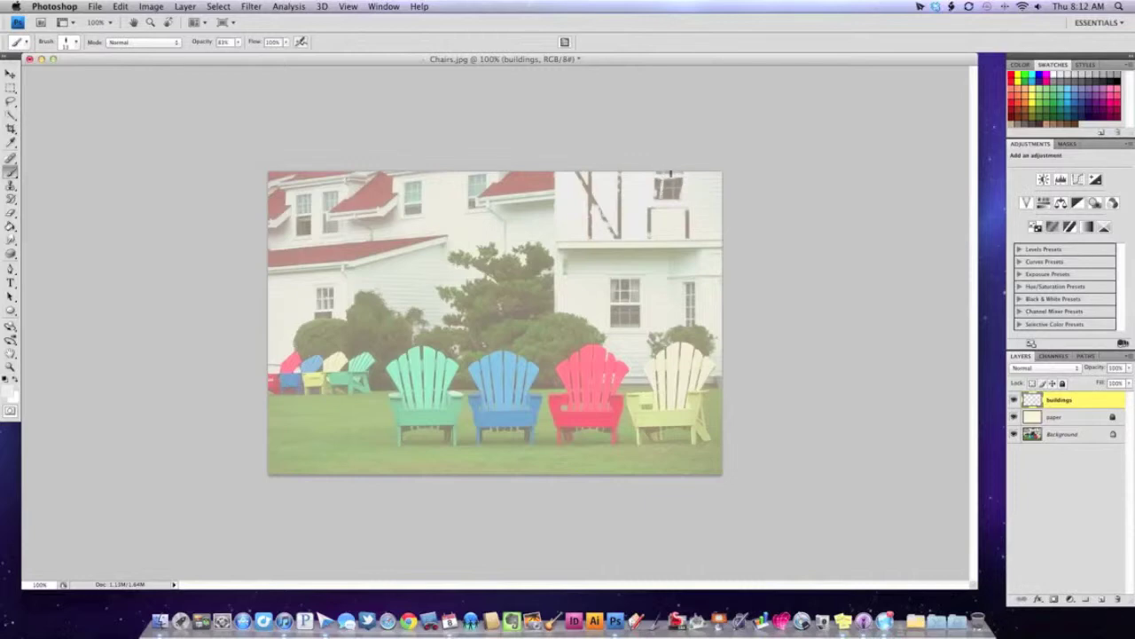
left_click_drag(673, 170, 674, 189)
left_click_drag(667, 190, 674, 195)
Step: Pick black and trace the vertical and diagonal posts at the building's top right
left_click(1014, 417)
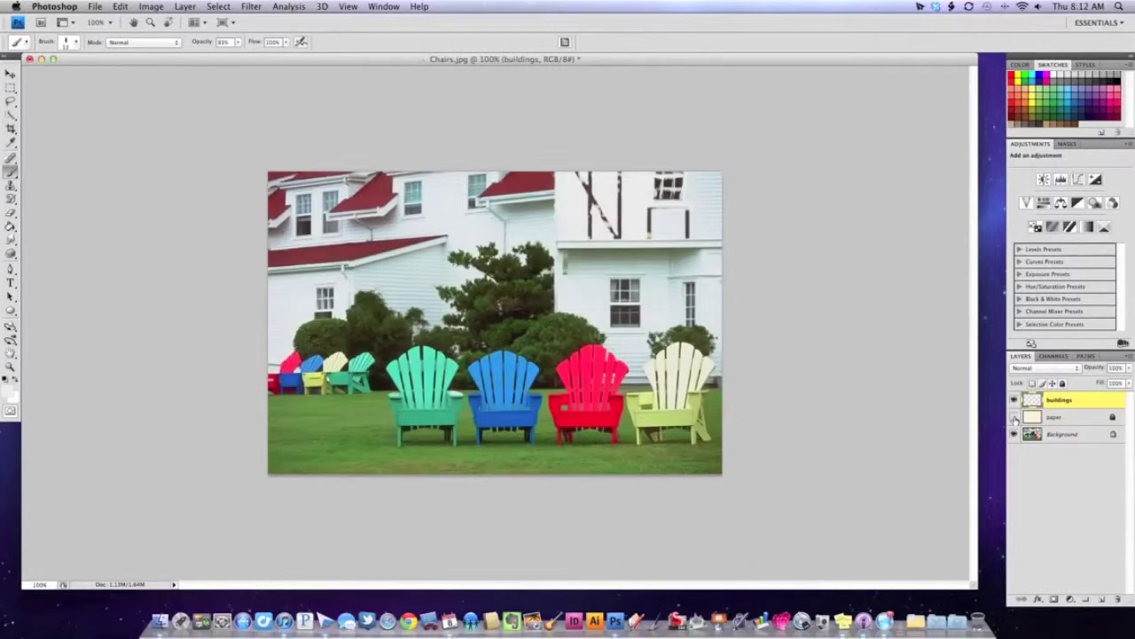
left_click(1014, 417)
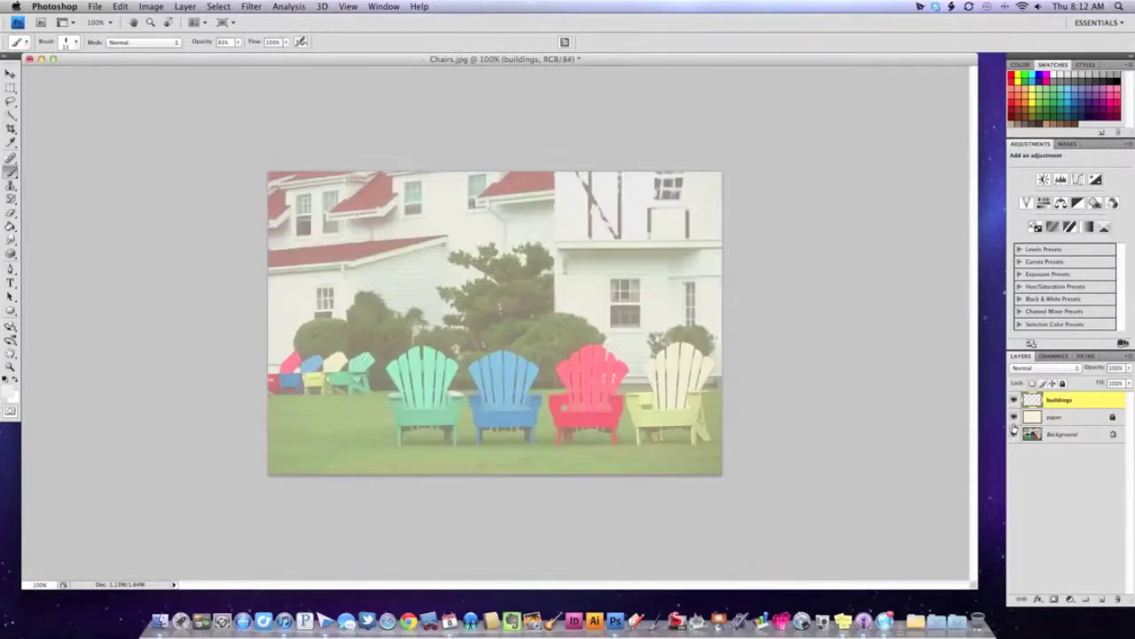
left_click(1040, 121)
left_click_drag(589, 171, 591, 236)
left_click_drag(618, 174, 620, 236)
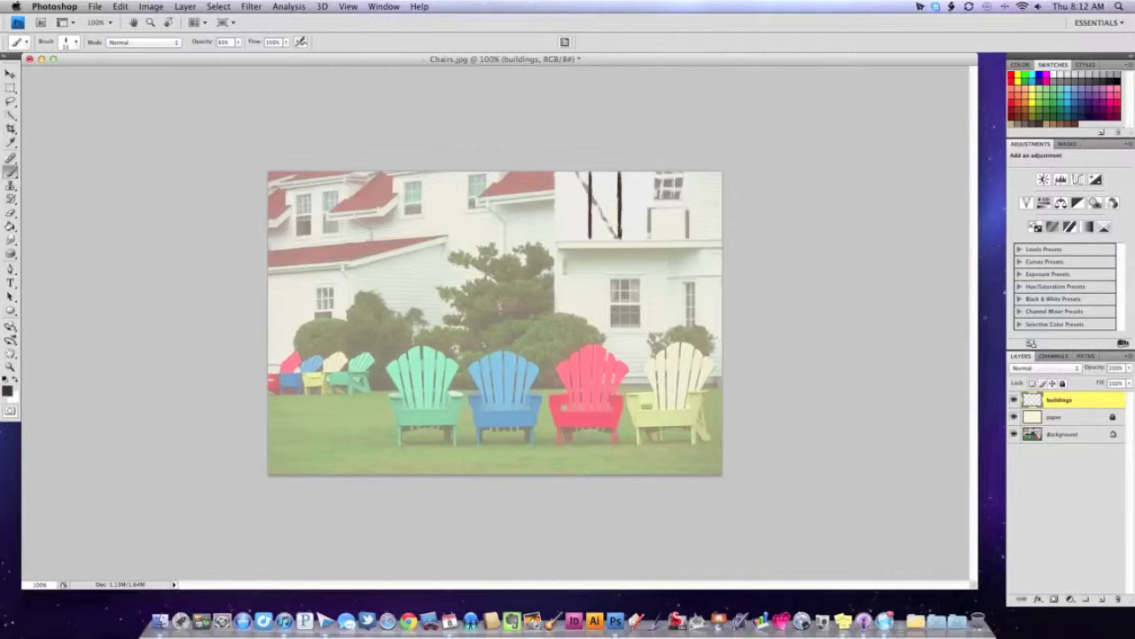
mouse_move(593, 191)
left_mouse_down()
mouse_move(580, 176)
mouse_move(617, 238)
left_mouse_up()
Step: Paint dark marks on the upper window and join its vertical strokes with a line
left_click_drag(657, 182, 682, 189)
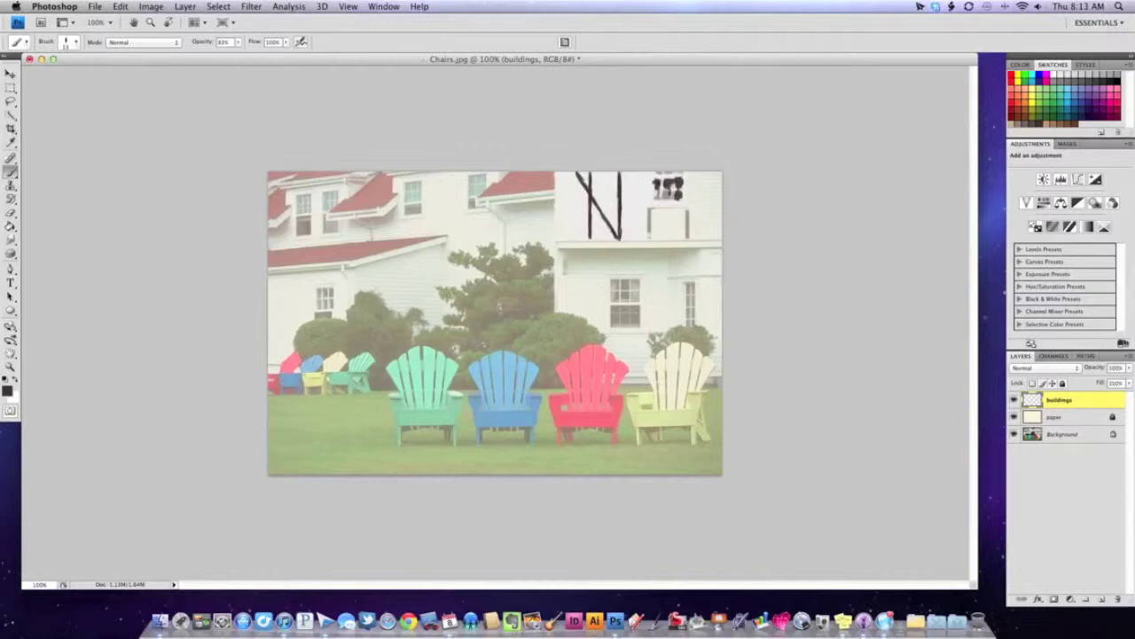
left_click_drag(654, 190, 660, 200)
mouse_move(651, 209)
left_mouse_down()
mouse_move(690, 209)
mouse_move(650, 233)
mouse_move(688, 236)
left_mouse_up()
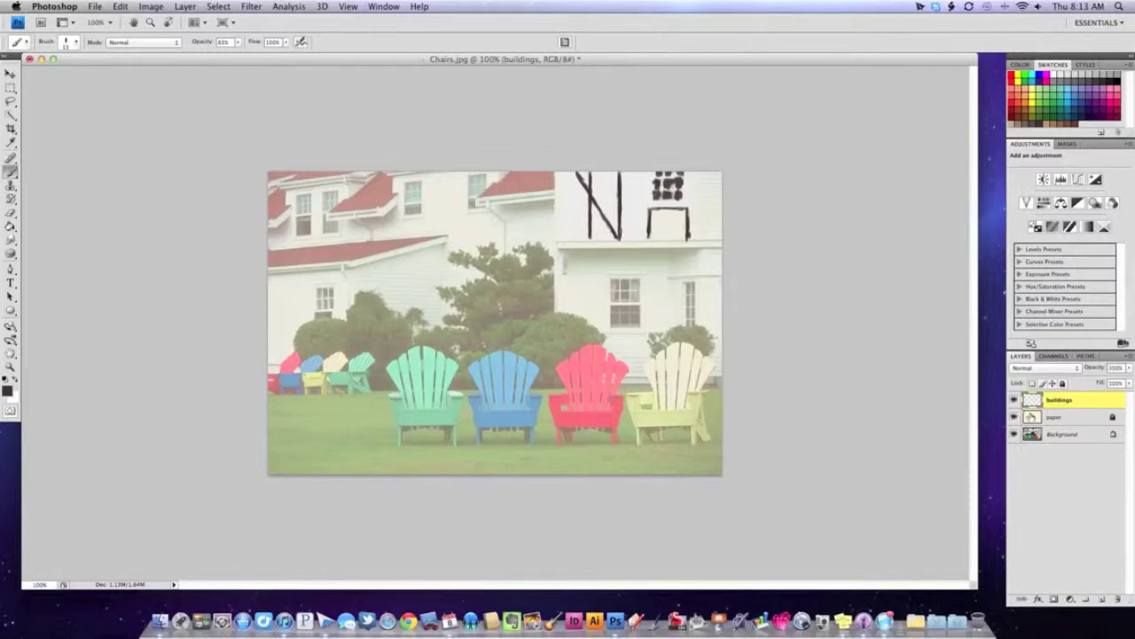
left_click(1075, 420)
Step: Unlock the paper layer and set its opacity to about half so the photo shows through
left_click(700, 222)
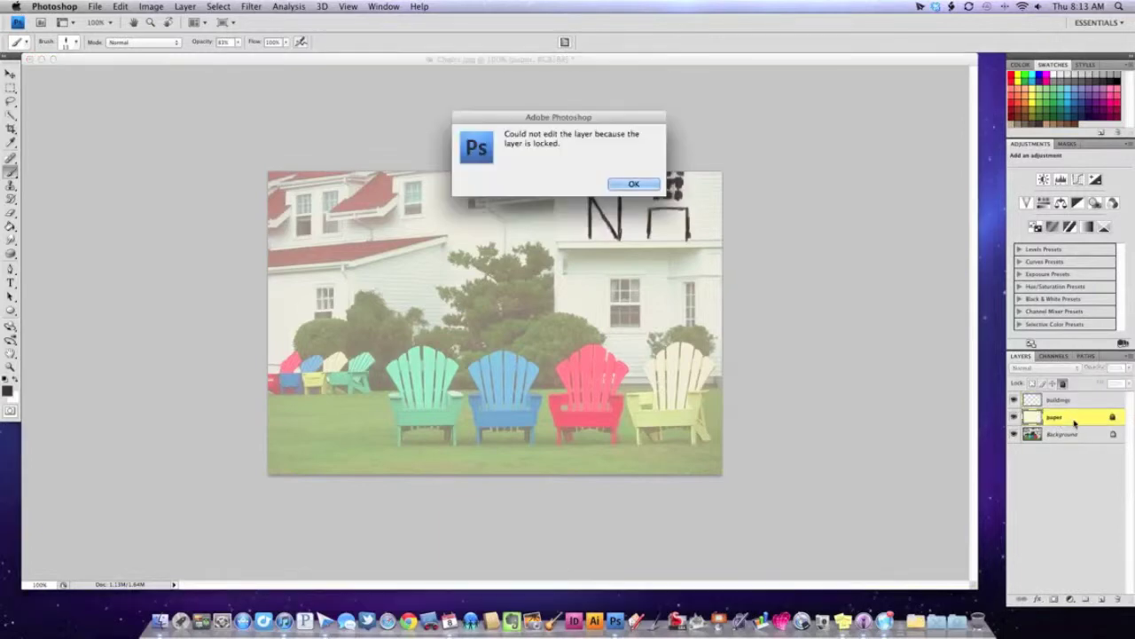
left_click(652, 185)
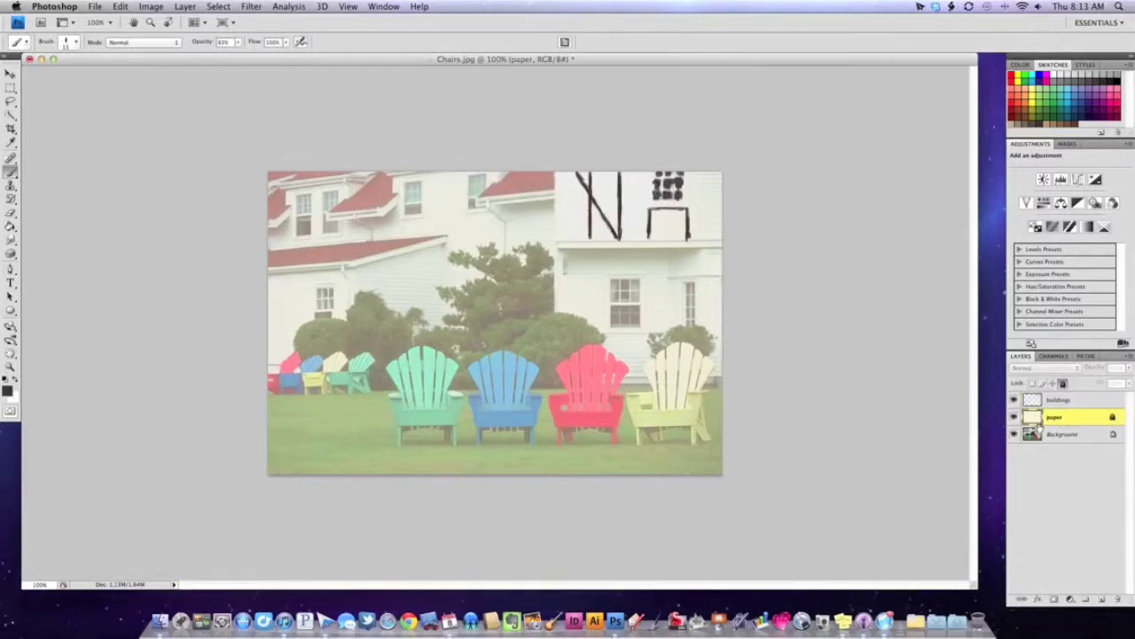
left_click(1062, 383)
left_click(1131, 373)
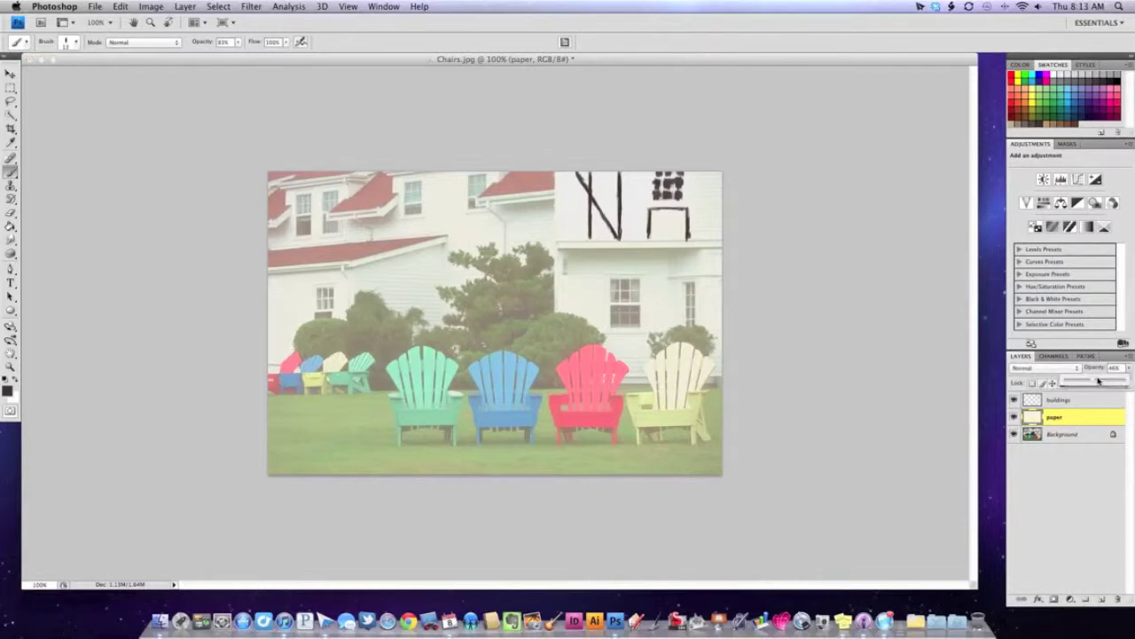
left_click_drag(1097, 381, 1126, 381)
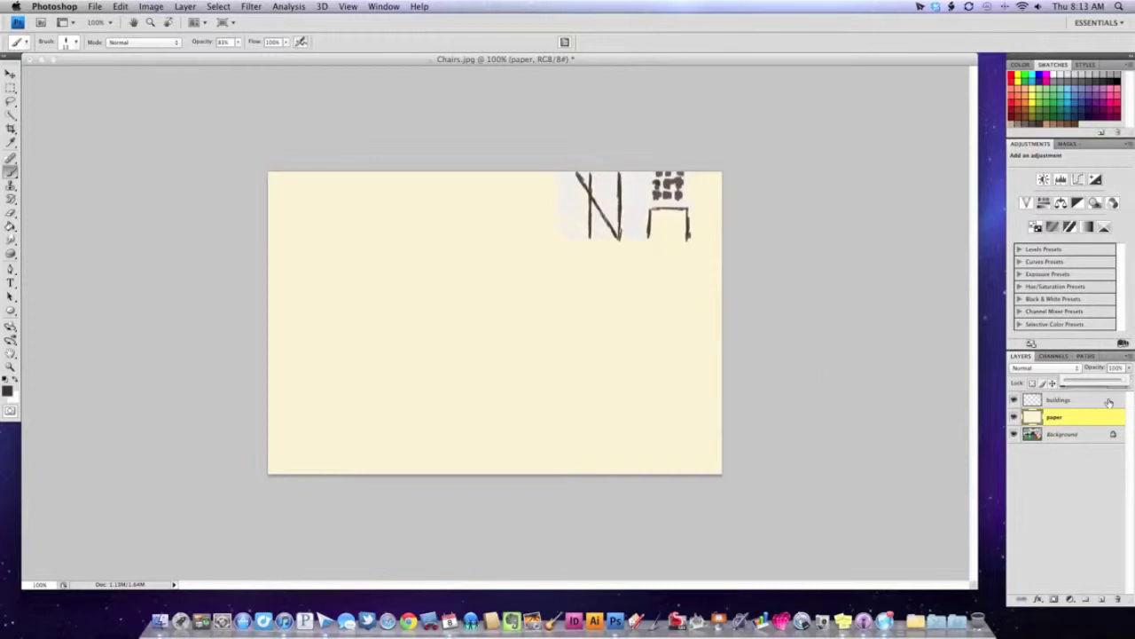
left_click_drag(1126, 382, 1096, 383)
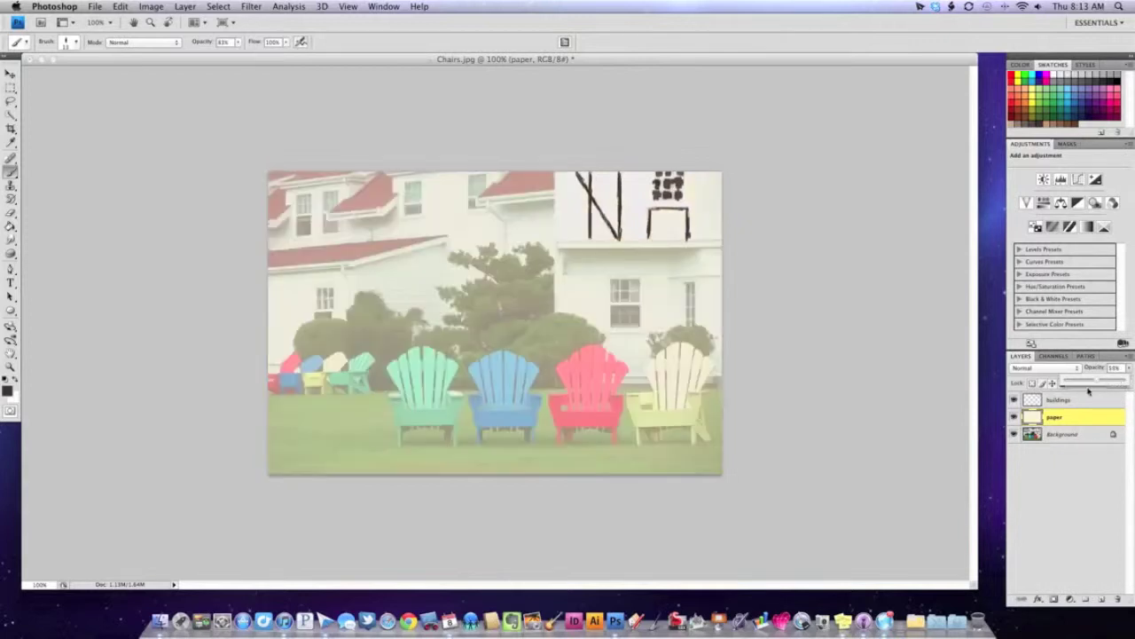
left_click(1084, 401)
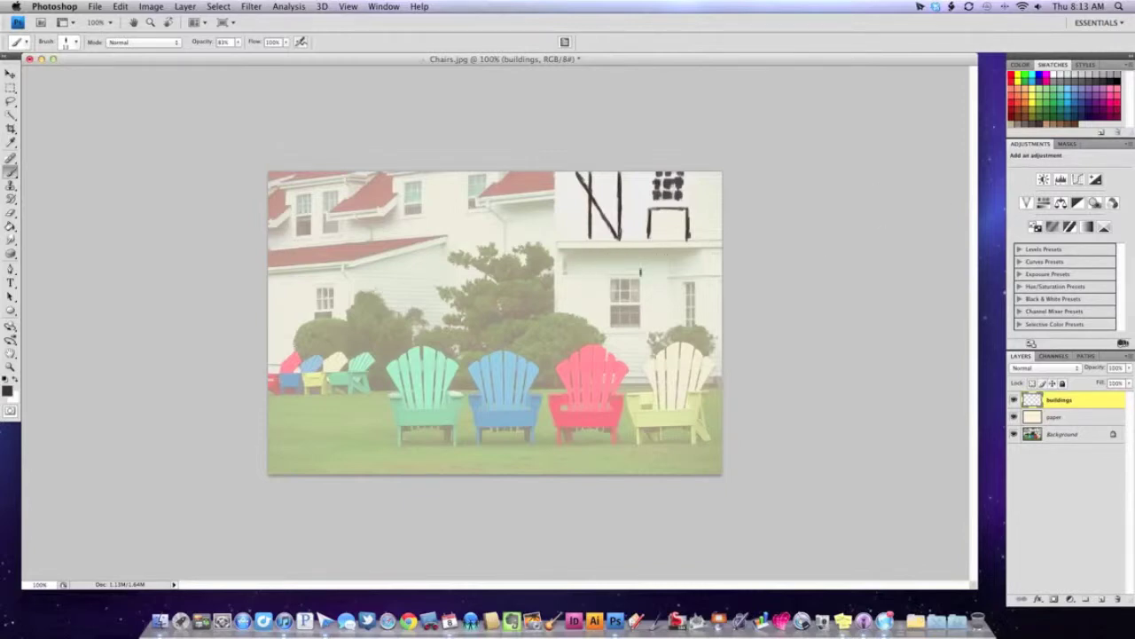
Step: Try white, then a darker swatch, and finally a lighter swatch as the foreground colour
left_click(1069, 77)
left_click(1088, 80)
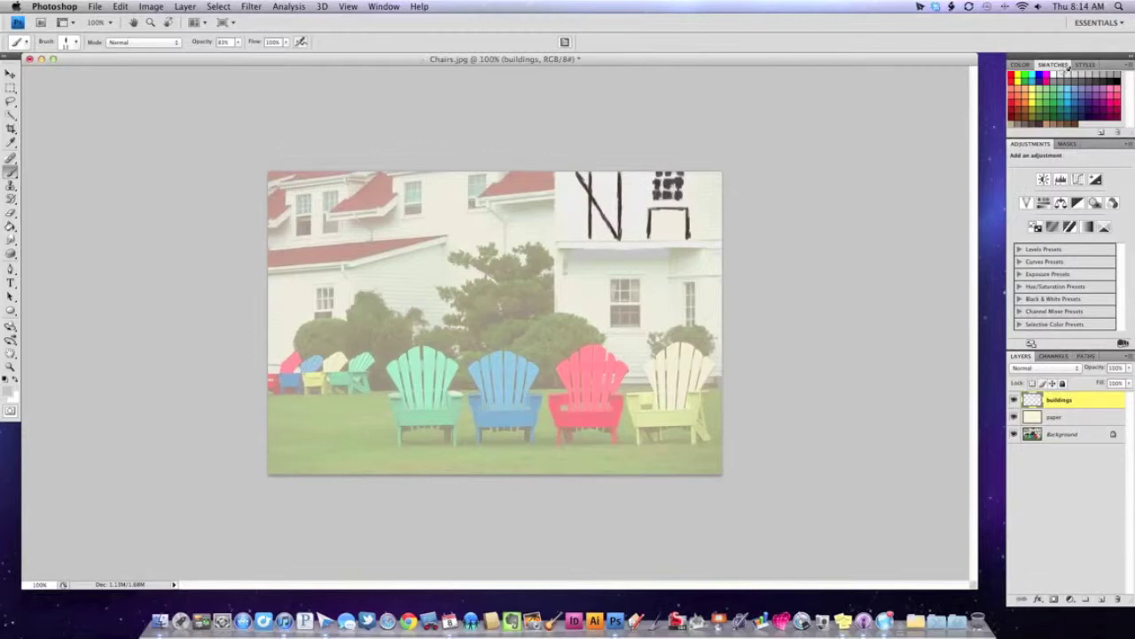
left_click(1064, 75)
Step: Raise the paper layer's opacity to 100% and hide it with its eye icon
left_click(1071, 421)
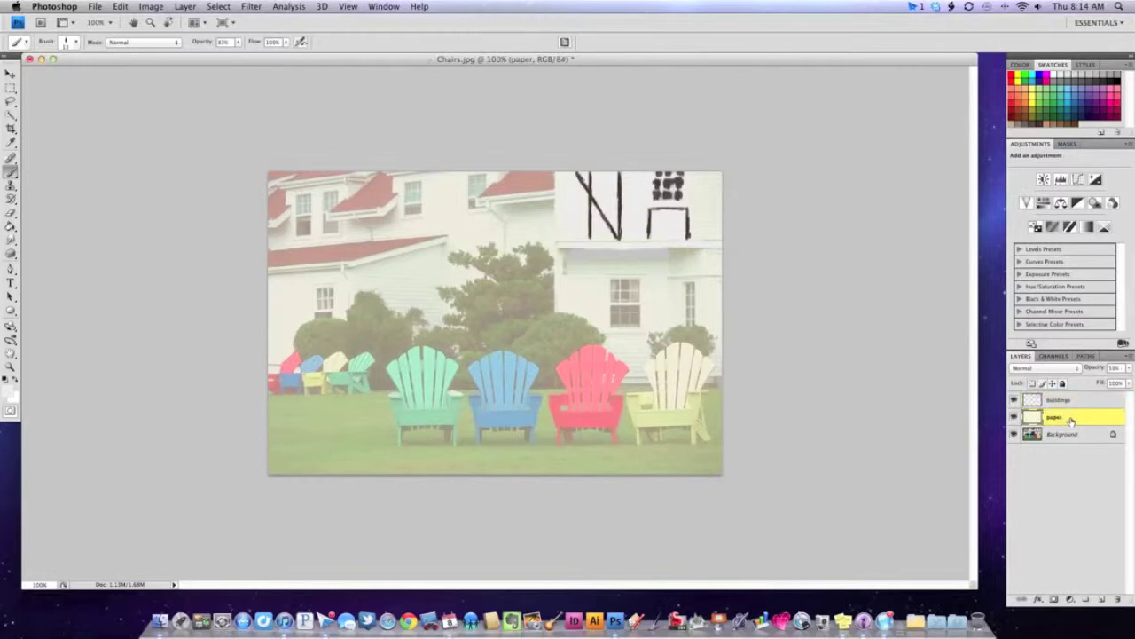
left_click(1128, 367)
left_click_drag(1108, 381, 1128, 382)
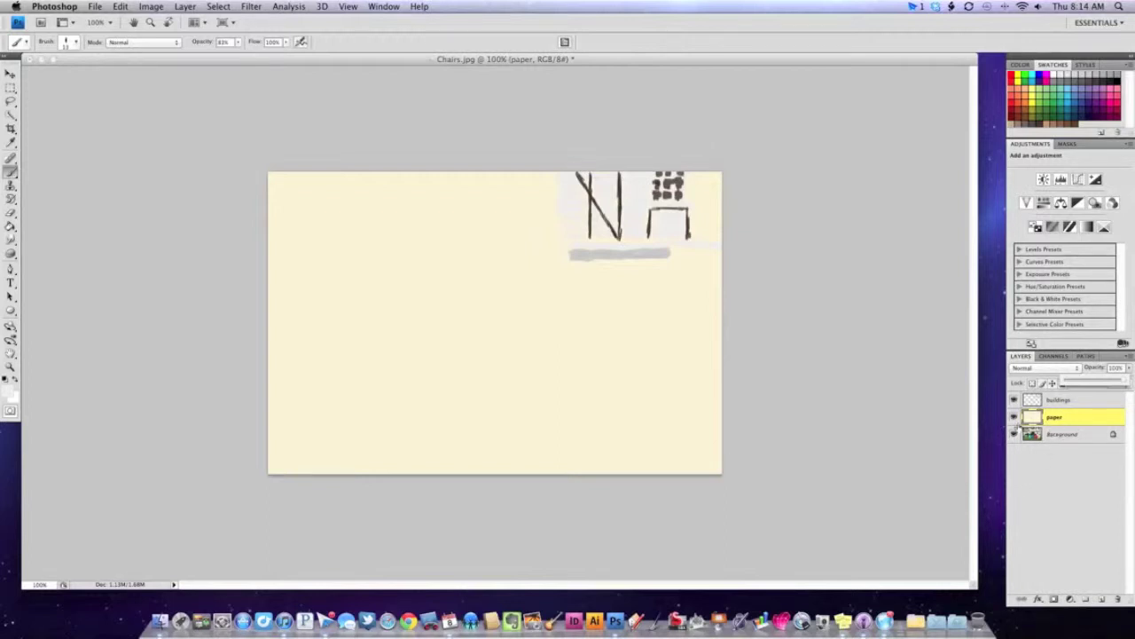
left_click(1014, 417)
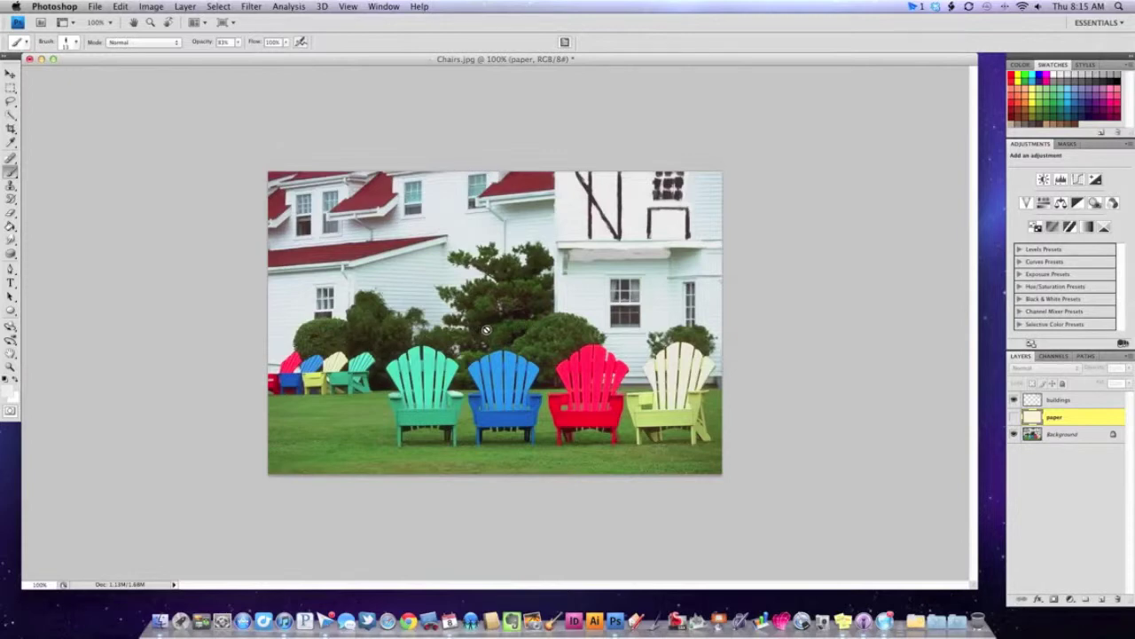
left_click(186, 7)
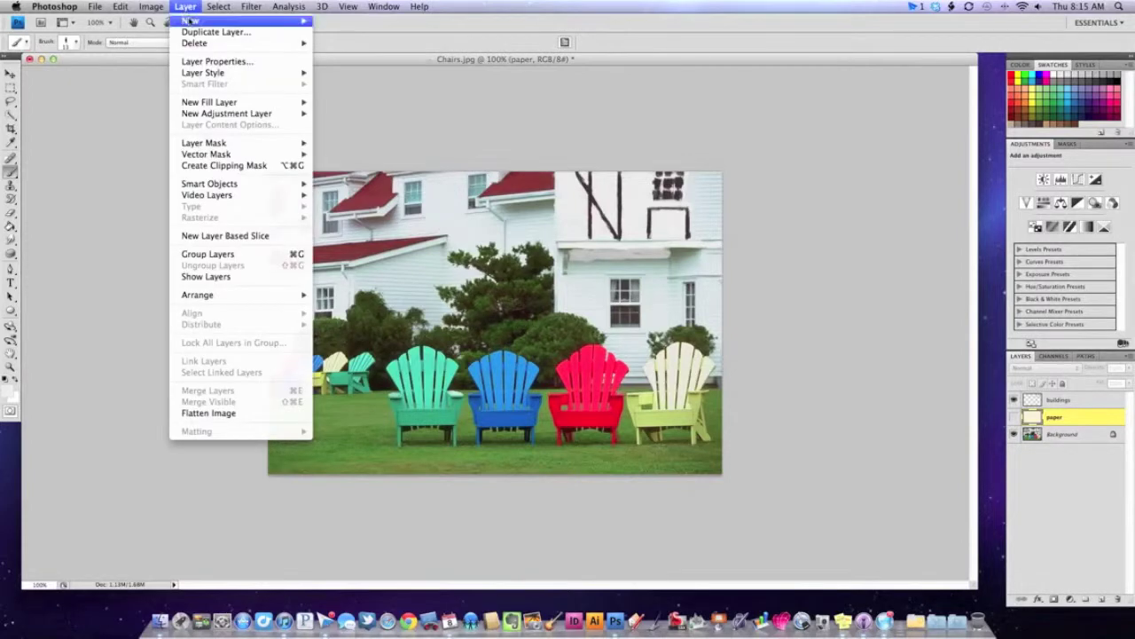
Step: Create a new layer named 'bushes' and move it above the buildings layer
mouse_move(221, 20)
left_click(334, 21)
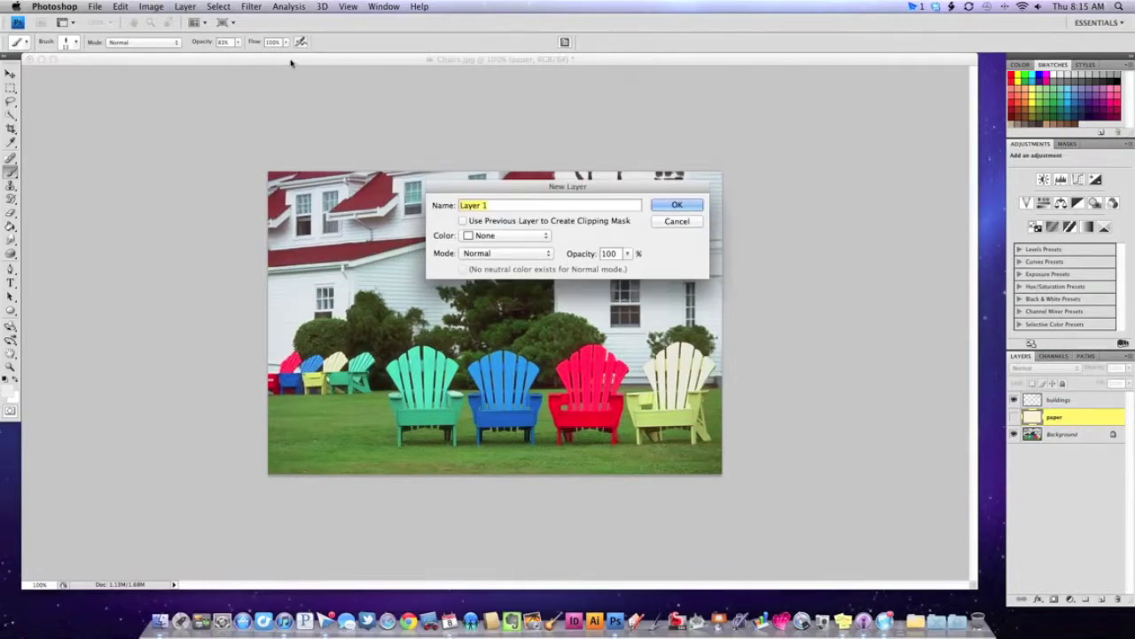
type("bushes")
left_click(678, 206)
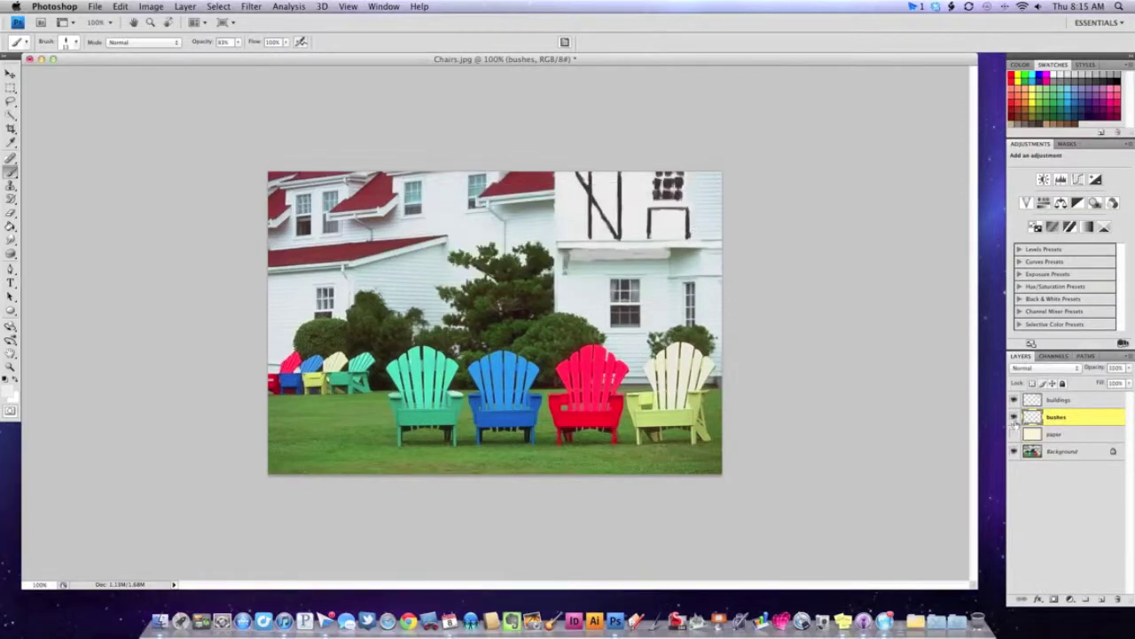
left_click_drag(1061, 417, 1061, 396)
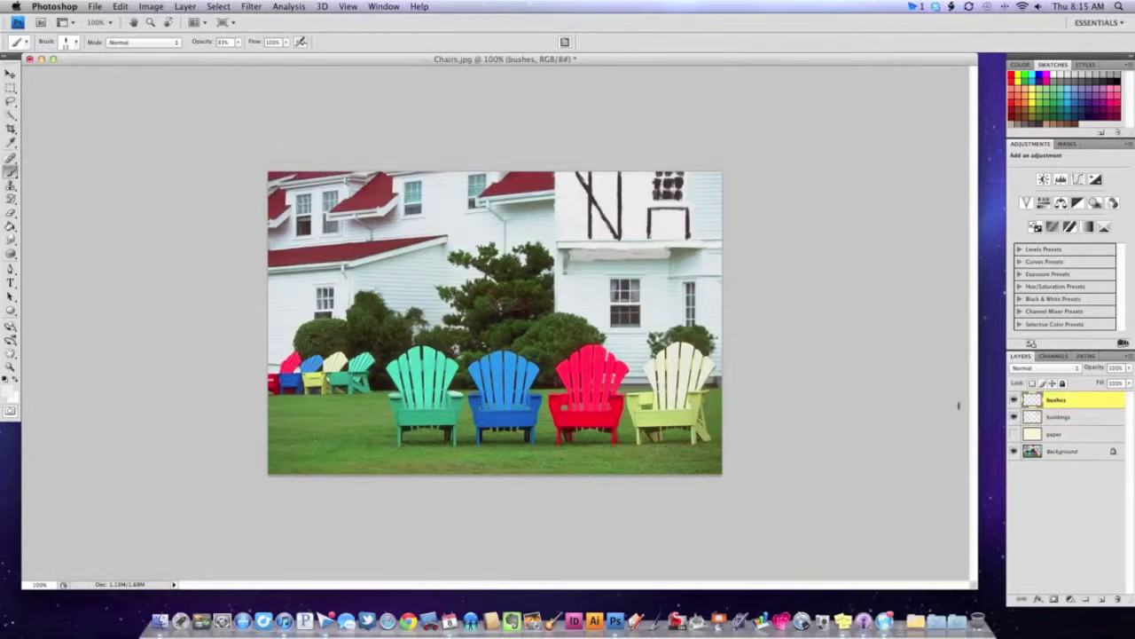
Step: Choose the Heavy Scatter Flow brush preset and pick a green swatch as the painting colour
left_click(76, 43)
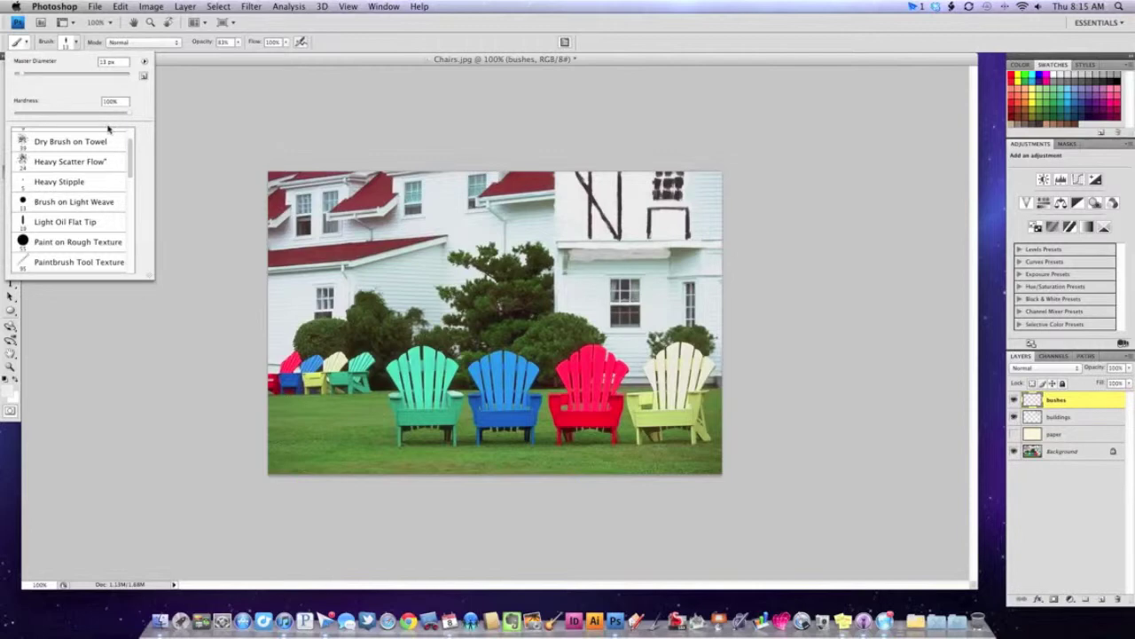
left_click_drag(132, 156, 132, 142)
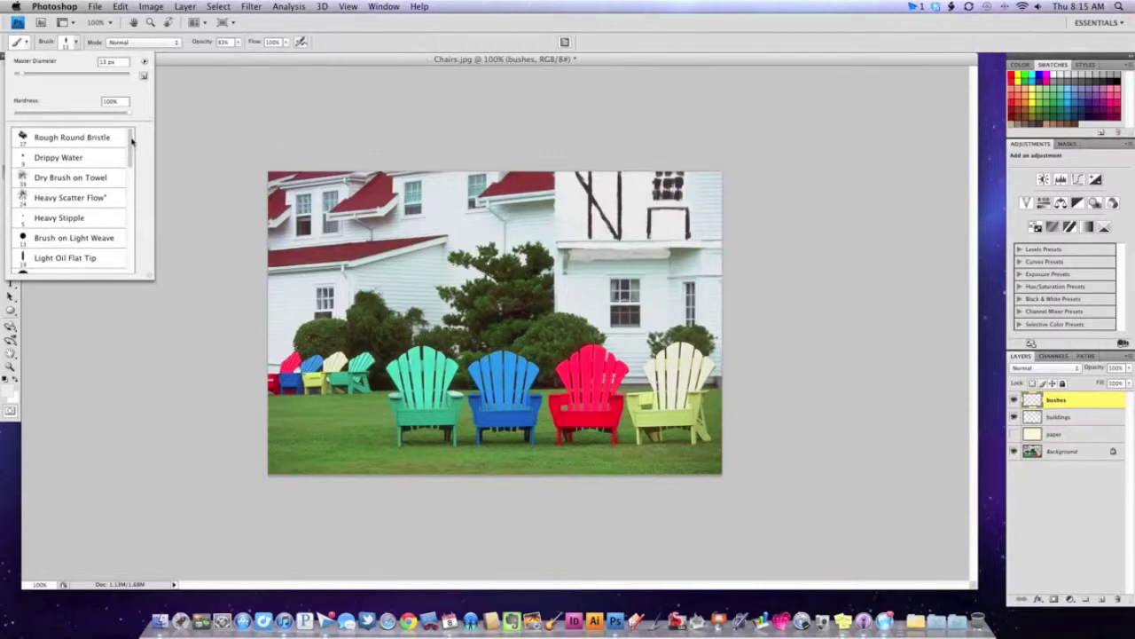
left_click(43, 200)
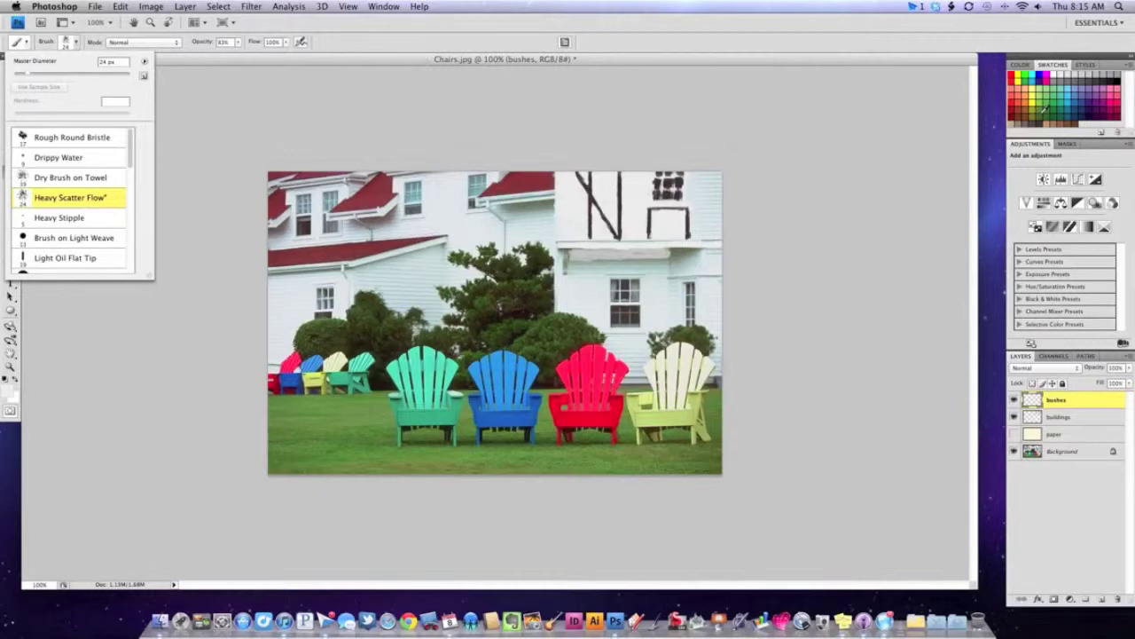
left_click(1052, 105)
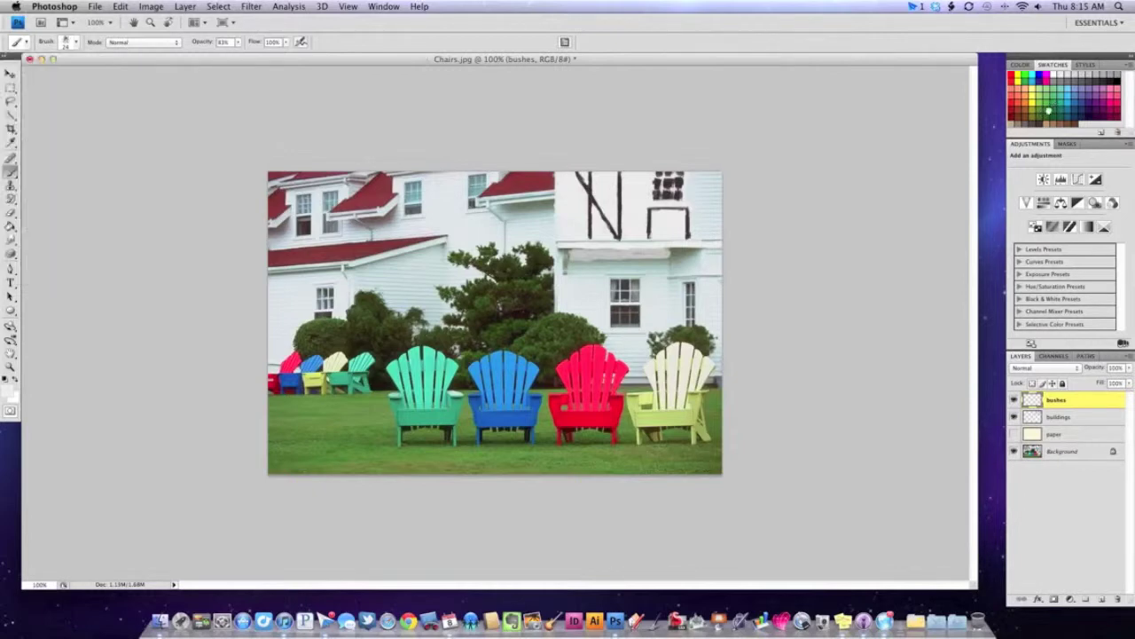
left_click(1051, 112)
Step: Set brush opacity to 65% and size to 37 px, then paint green over the bushes
left_click(237, 42)
left_click_drag(237, 55, 228, 55)
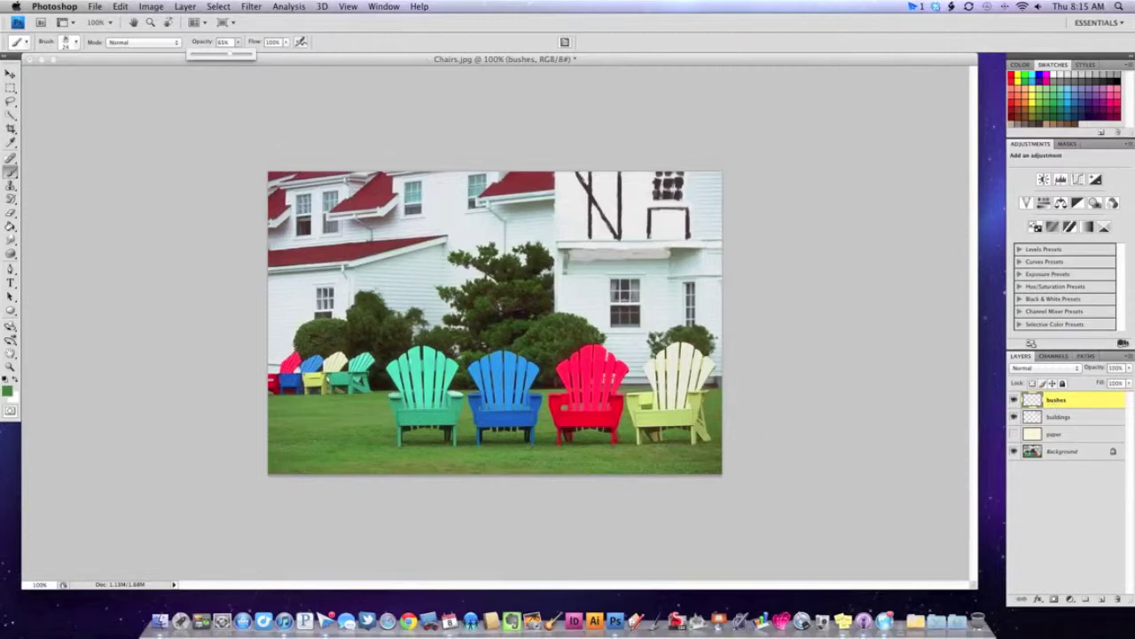
left_click(76, 42)
left_click_drag(27, 77, 37, 78)
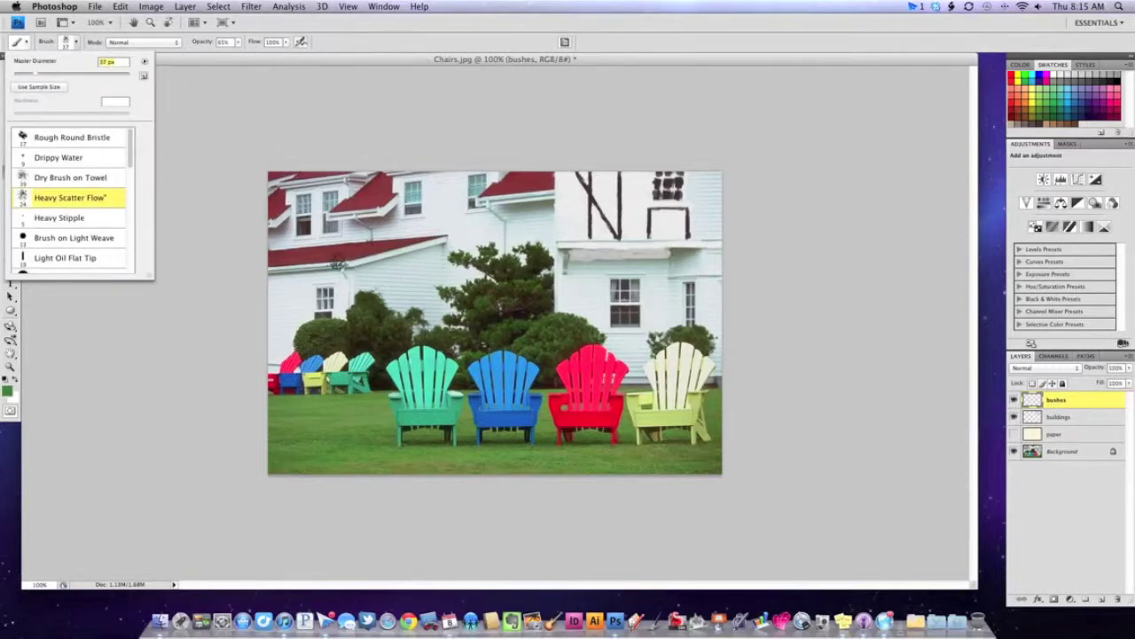
left_click(554, 326)
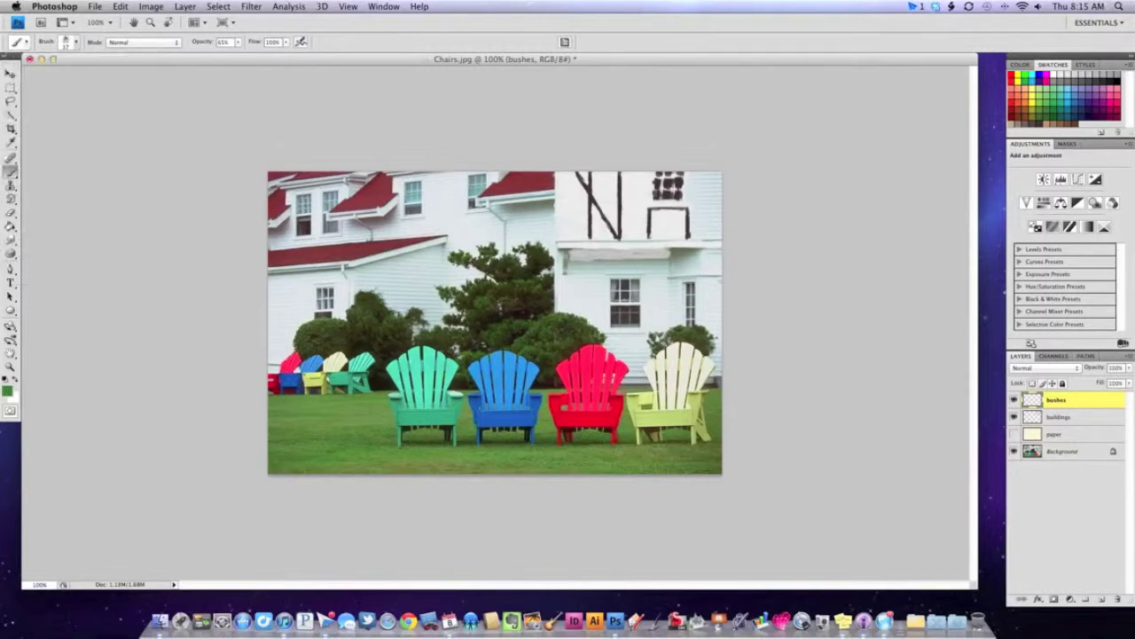
mouse_move(554, 326)
left_mouse_down()
mouse_move(572, 351)
mouse_move(608, 329)
left_mouse_up()
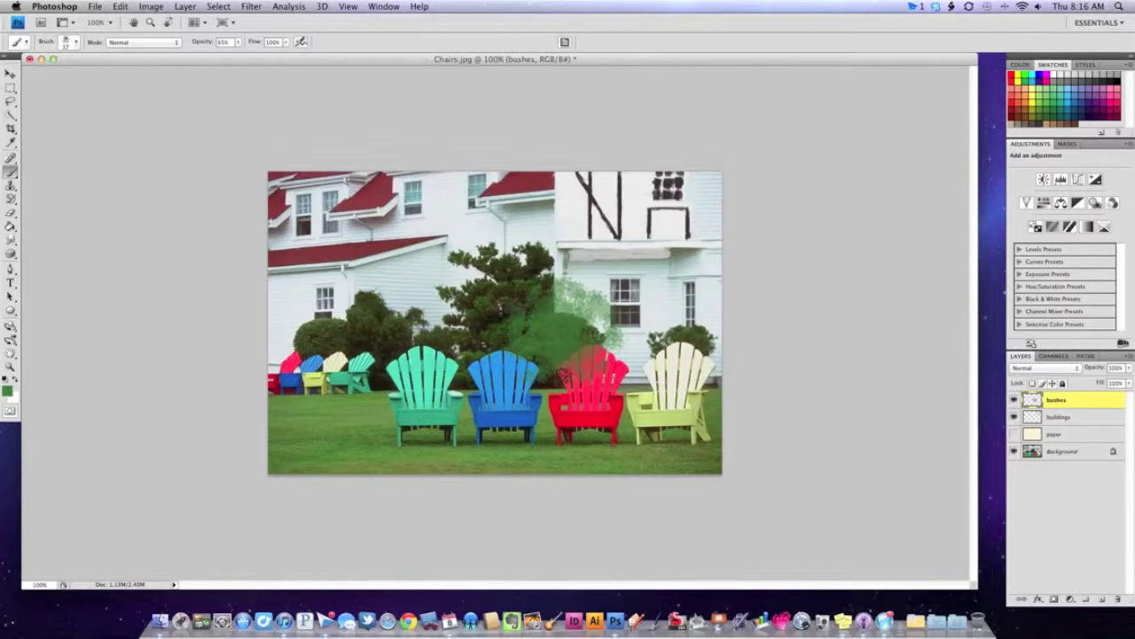
Step: Make the scatter brush smaller
left_click(78, 43)
left_click_drag(35, 77, 19, 76)
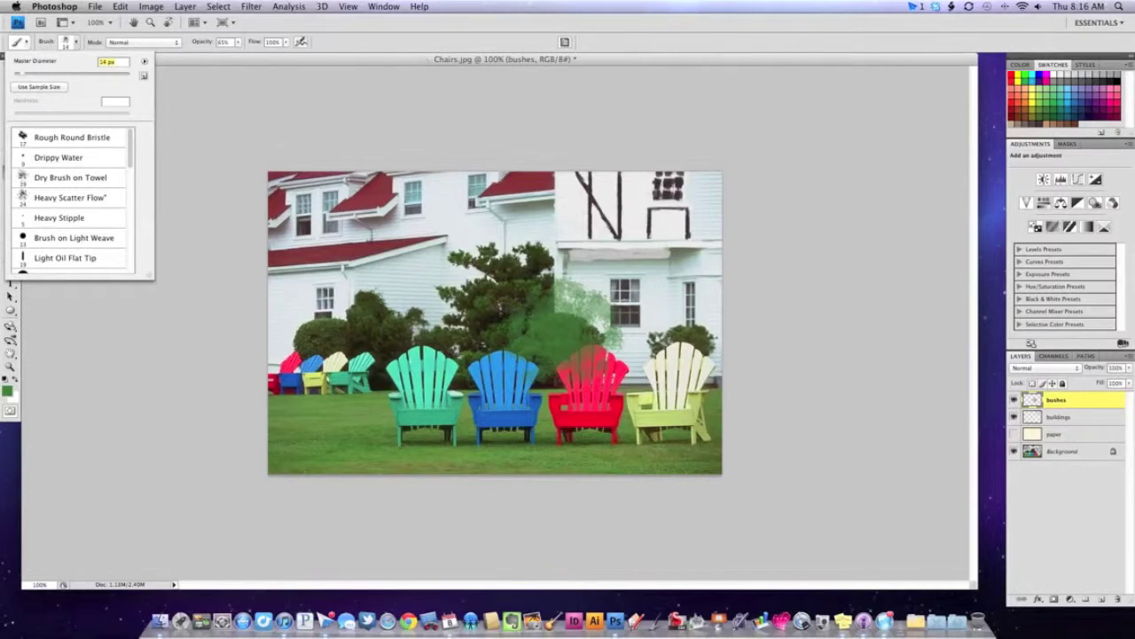
left_click(247, 115)
Step: Step back three green strokes, then repaint green right of the blue chair and on the small left bush
left_click(129, 9)
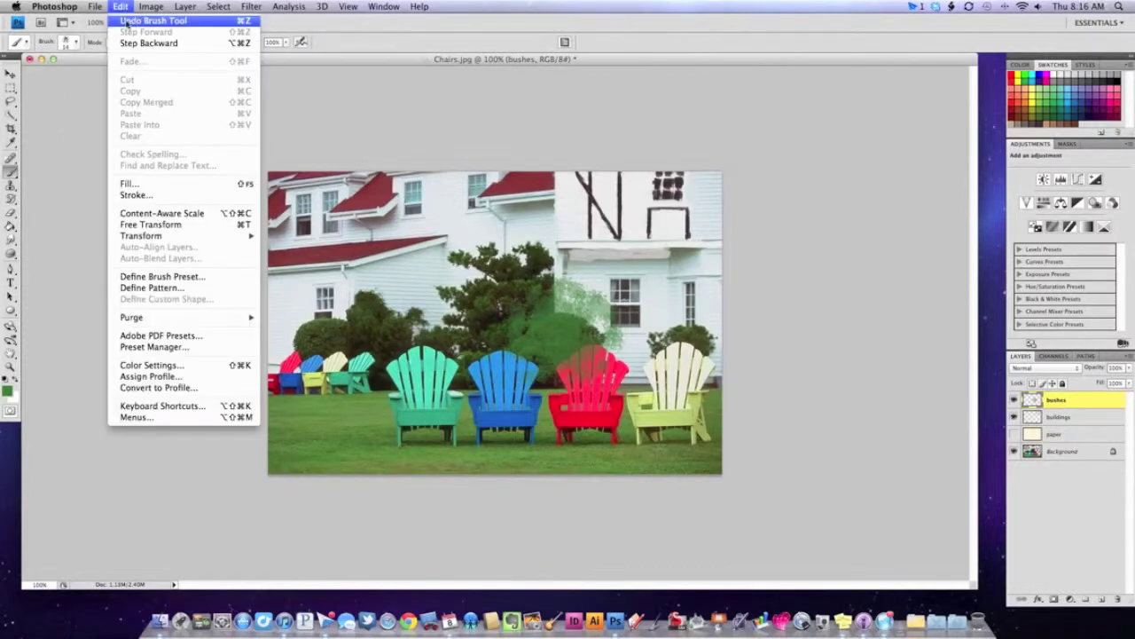
left_click(135, 22)
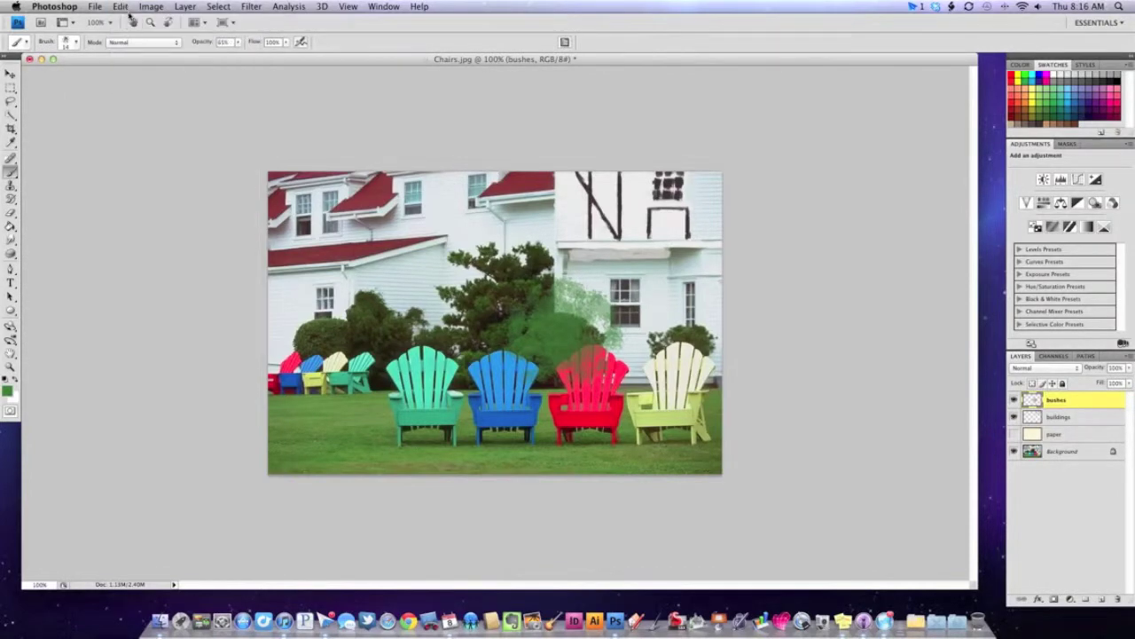
left_click(123, 7)
left_click(133, 44)
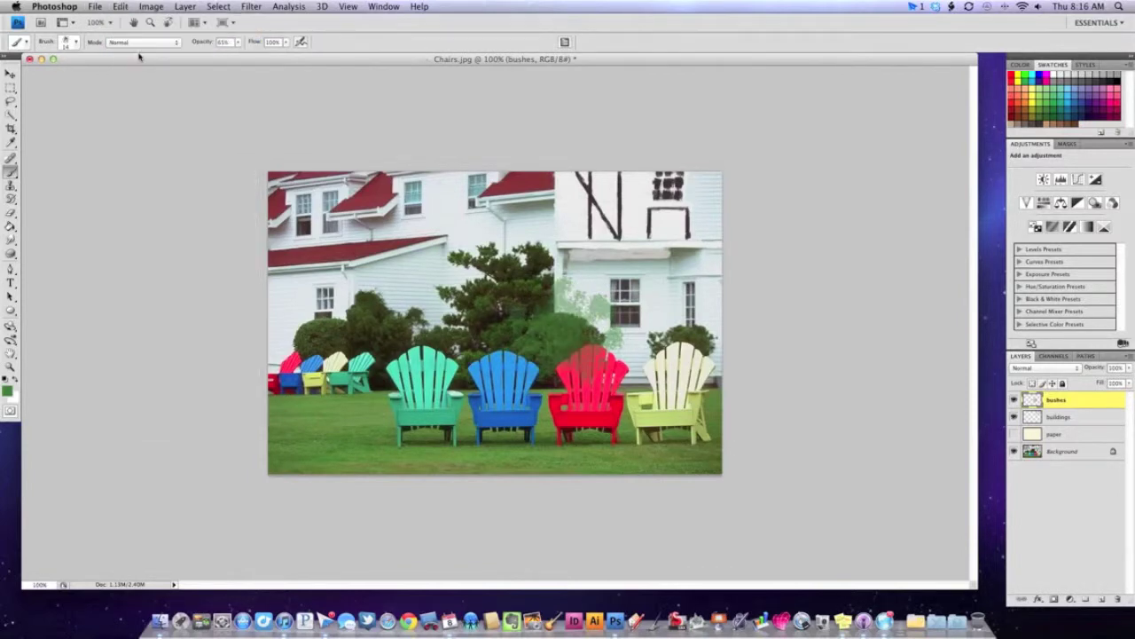
left_click(120, 6)
left_click(135, 43)
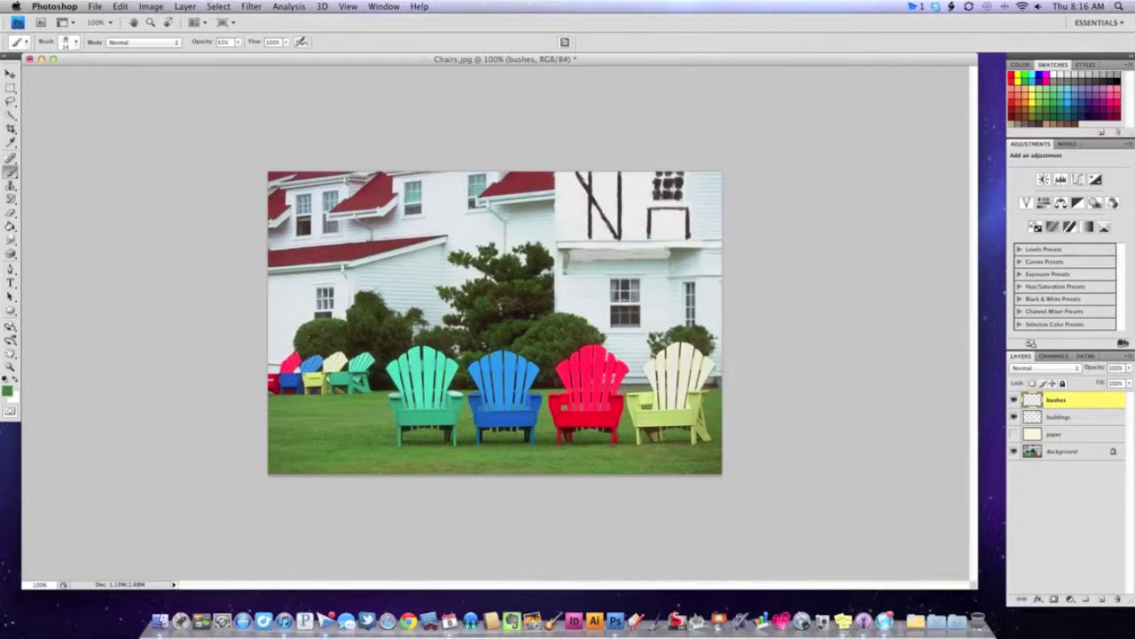
mouse_move(532, 342)
left_mouse_down()
mouse_move(545, 350)
mouse_move(564, 324)
mouse_move(594, 333)
mouse_move(543, 383)
left_mouse_up()
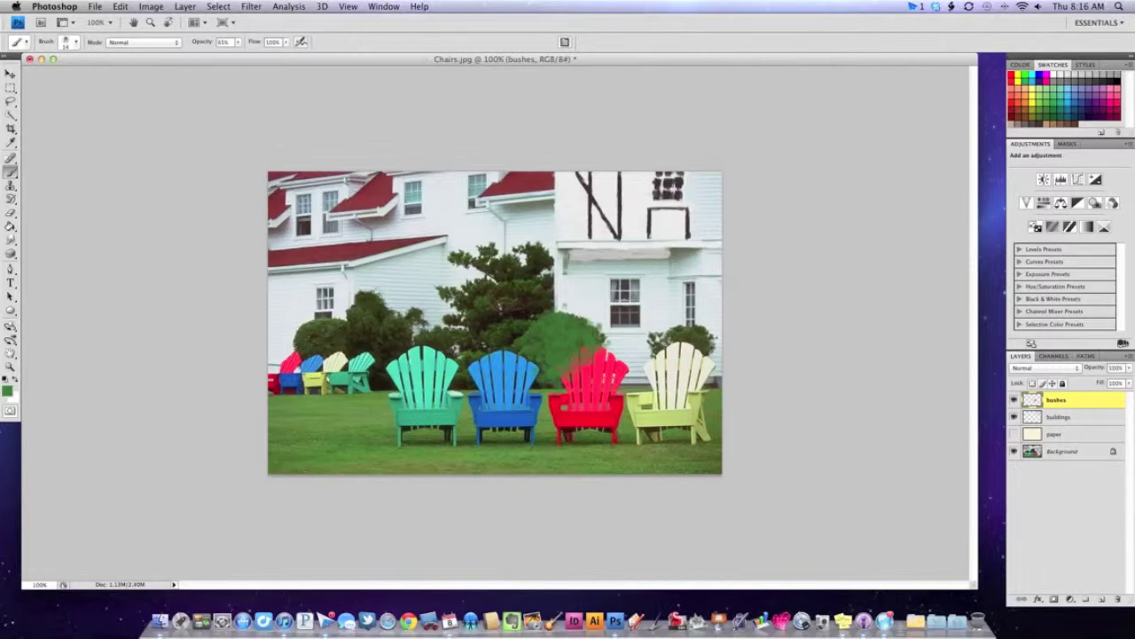
mouse_move(332, 357)
left_mouse_down()
mouse_move(319, 333)
mouse_move(310, 346)
mouse_move(346, 332)
mouse_move(341, 356)
mouse_move(291, 335)
mouse_move(301, 321)
left_mouse_up()
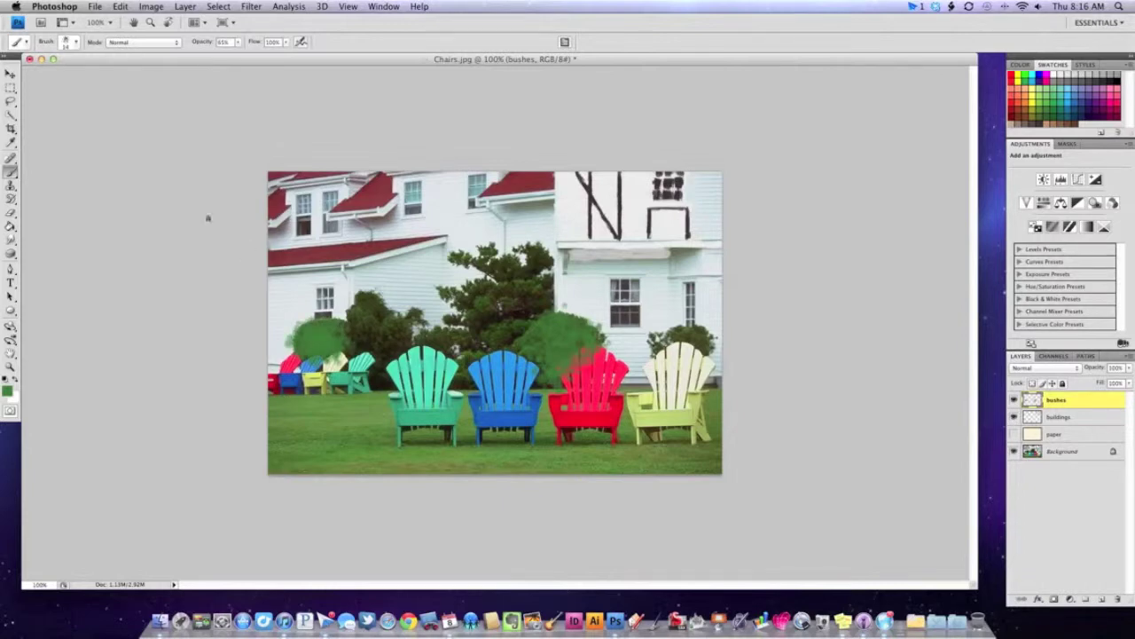
Step: Enlarge the brush to 15 px and paint green over the bush between the blue and red chairs
left_click(71, 42)
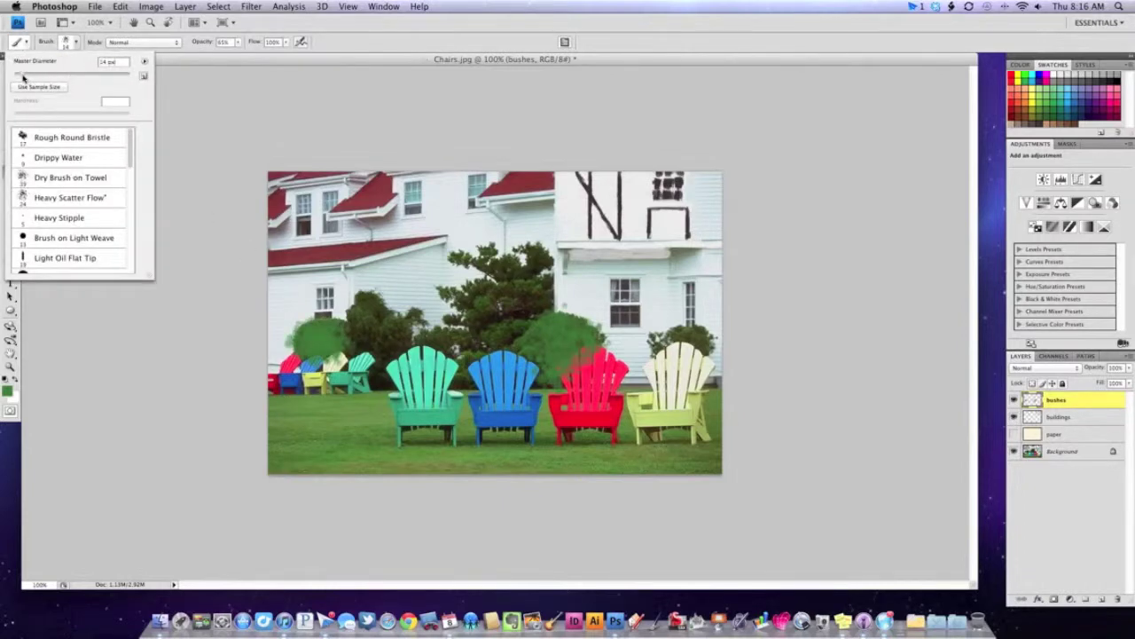
left_click_drag(22, 76, 21, 76)
key("Return")
mouse_move(504, 335)
left_mouse_down()
mouse_move(461, 370)
mouse_move(539, 382)
left_mouse_up()
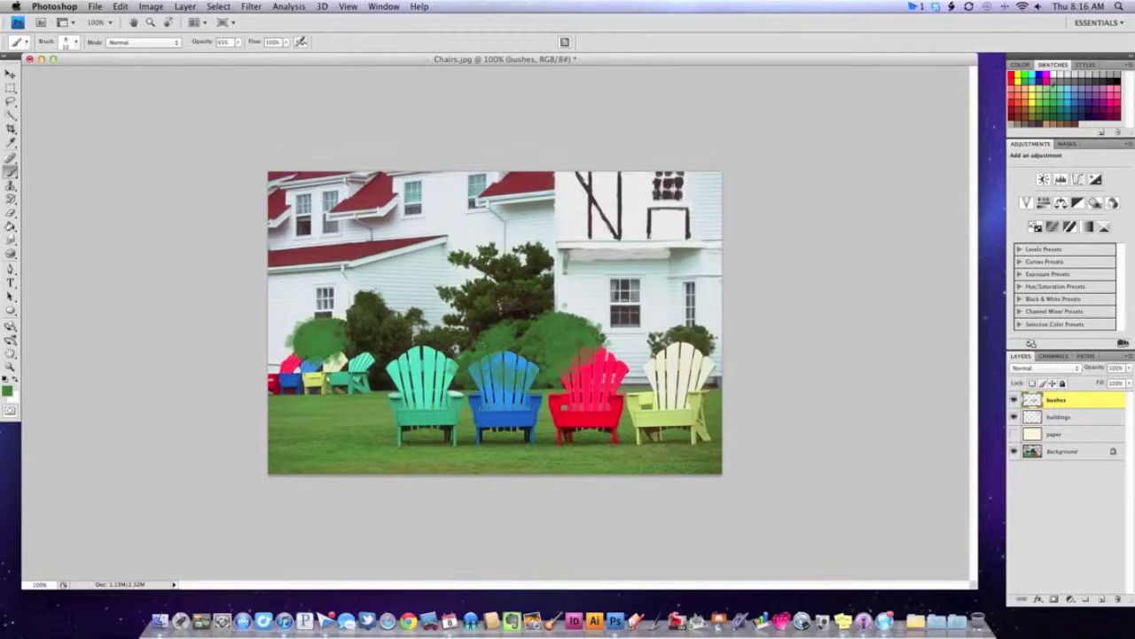
Step: Choose a darker green in the Color Picker and return to the Brush tool
left_click(1021, 67)
left_click(1020, 87)
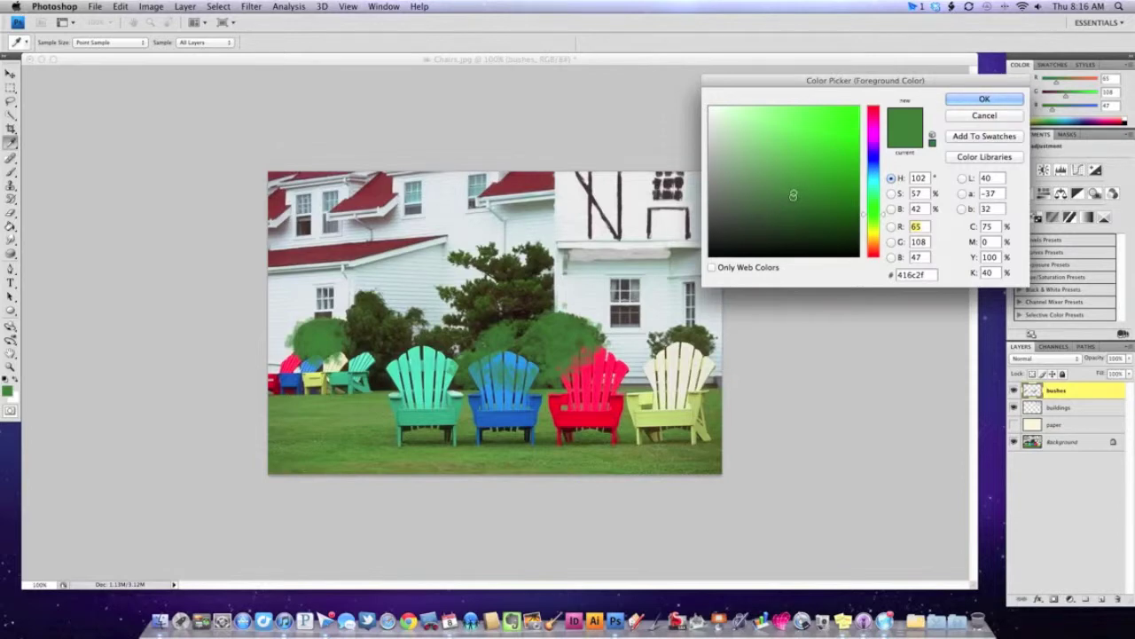
left_click_drag(793, 194, 796, 222)
key("Return")
key("b")
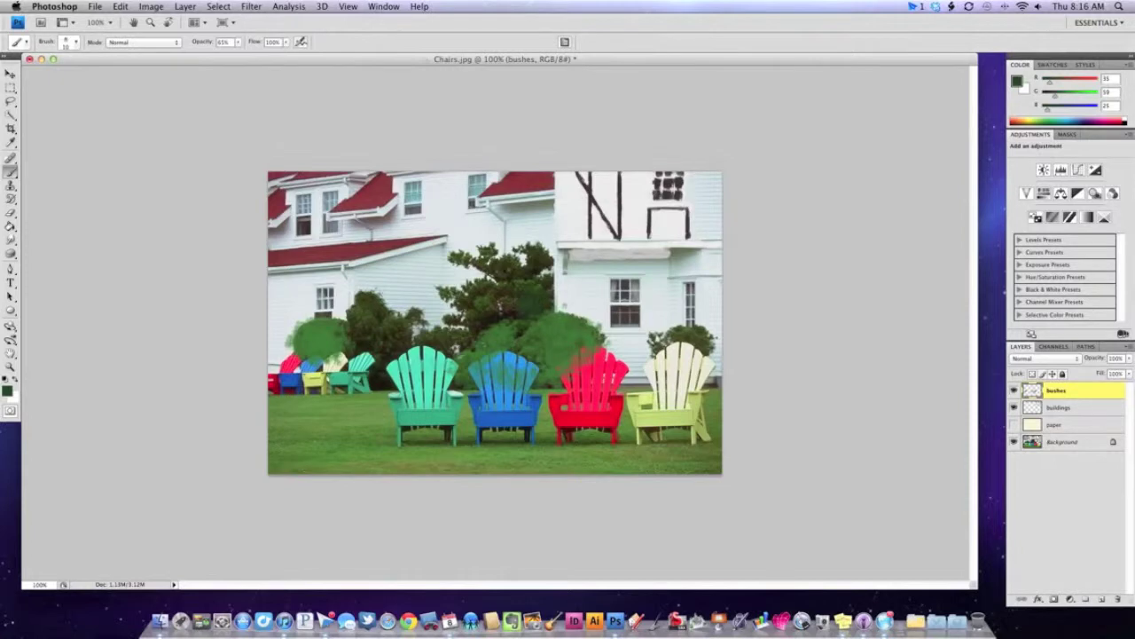
Step: Paint darker green behind the blue, cream and distant chairs and the left bush; set opacity to 74%
mouse_move(507, 381)
left_mouse_down()
mouse_move(523, 359)
mouse_move(557, 390)
left_mouse_up()
mouse_move(713, 348)
left_mouse_down()
mouse_move(664, 344)
mouse_move(670, 361)
mouse_move(683, 354)
mouse_move(660, 347)
left_mouse_up()
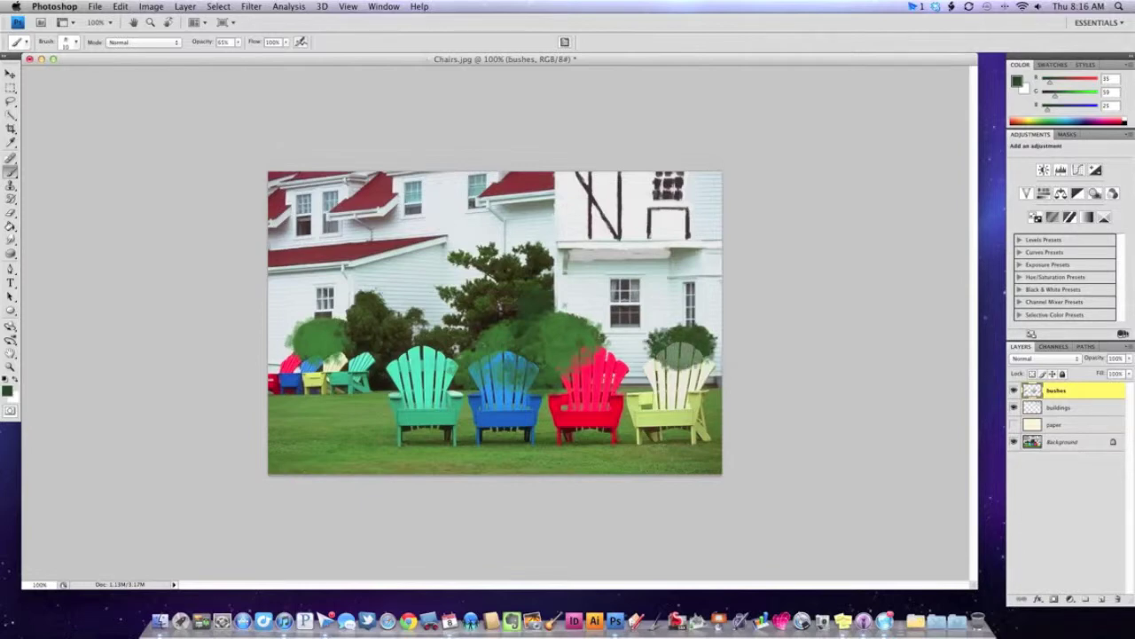
left_click(338, 343)
mouse_move(366, 360)
left_mouse_down()
mouse_move(394, 371)
mouse_move(404, 353)
left_mouse_up()
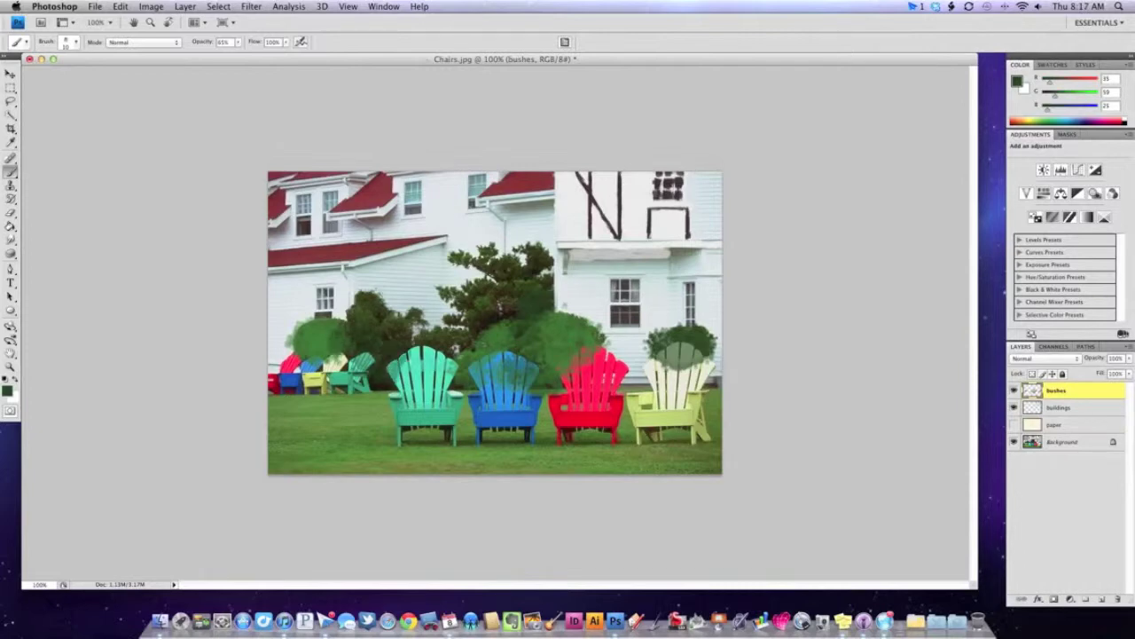
left_click_drag(374, 296, 352, 302)
left_click(238, 44)
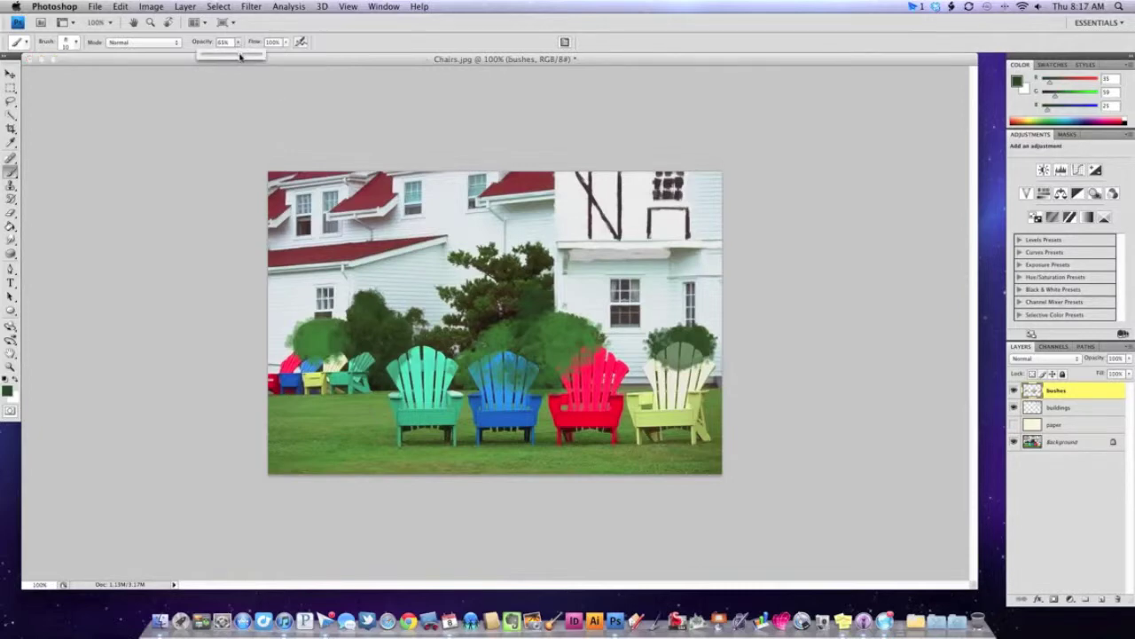
left_click(366, 358)
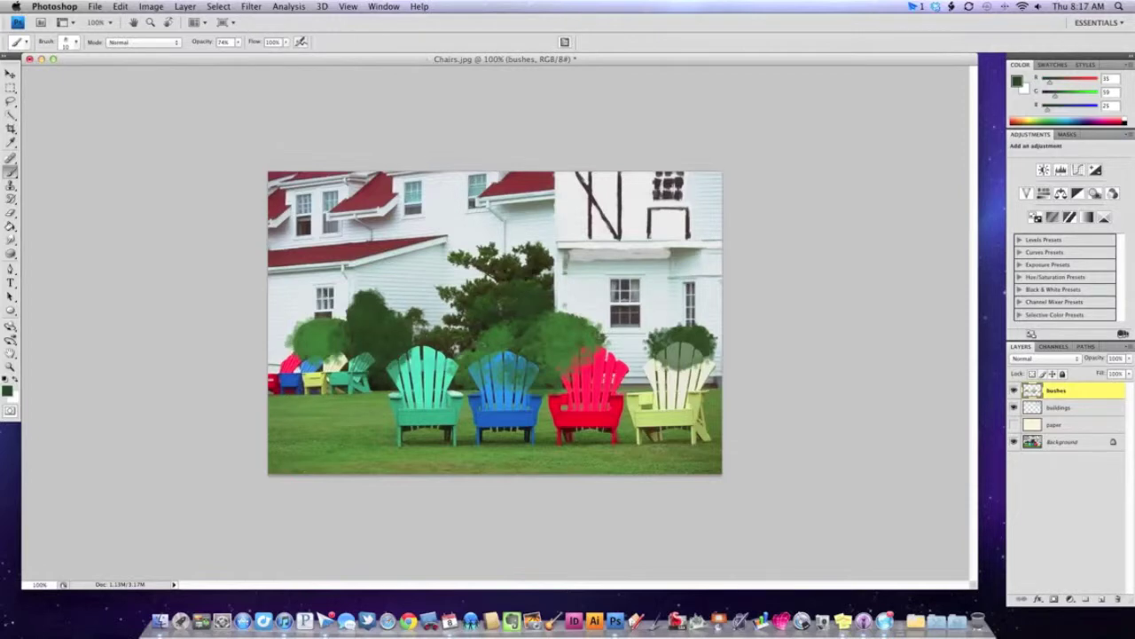
Step: Pick a lighter green and paint the central tree's lower foliage and the teal chair's back top
left_click(1017, 84)
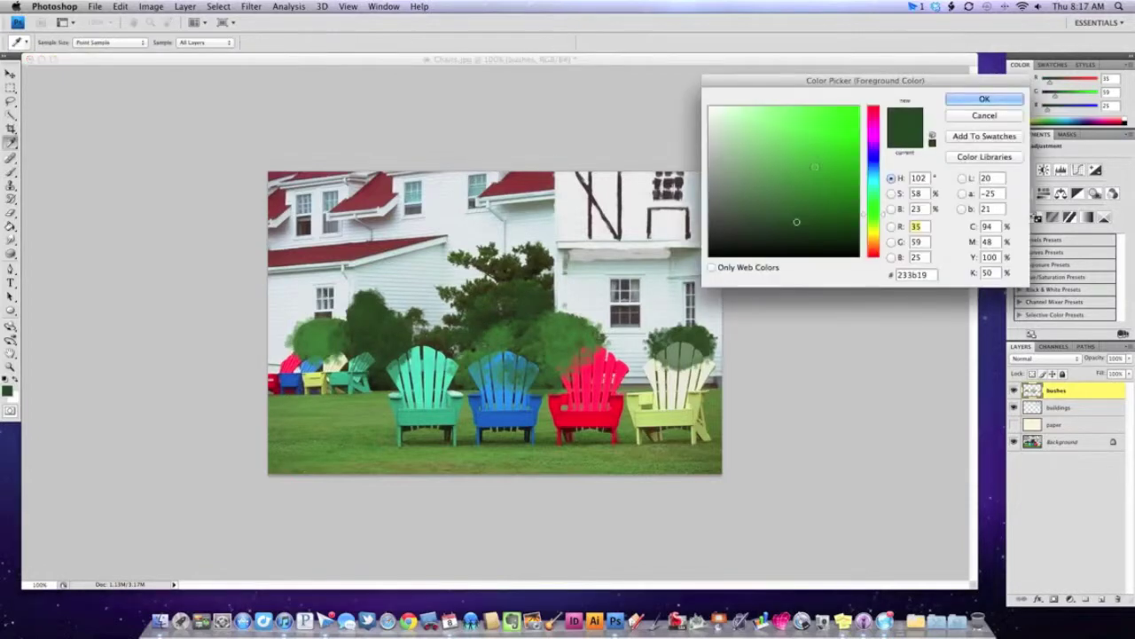
left_click(800, 208)
key("Return")
key("b")
mouse_move(466, 337)
left_mouse_down()
mouse_move(479, 310)
mouse_move(452, 303)
mouse_move(487, 295)
mouse_move(522, 319)
left_mouse_up()
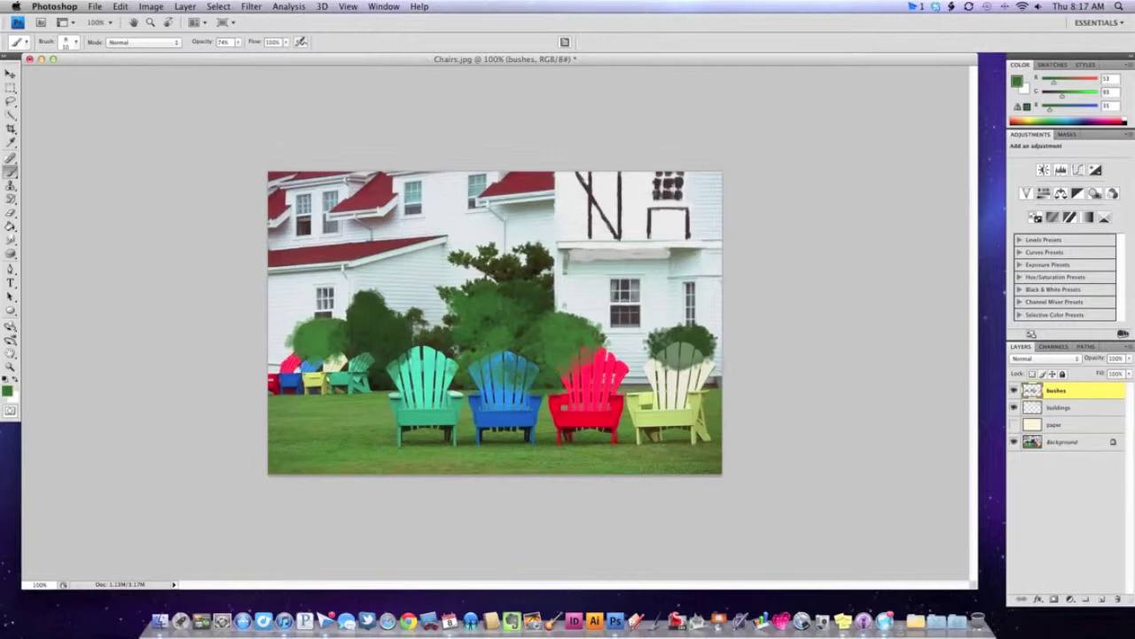
left_click_drag(448, 344, 433, 365)
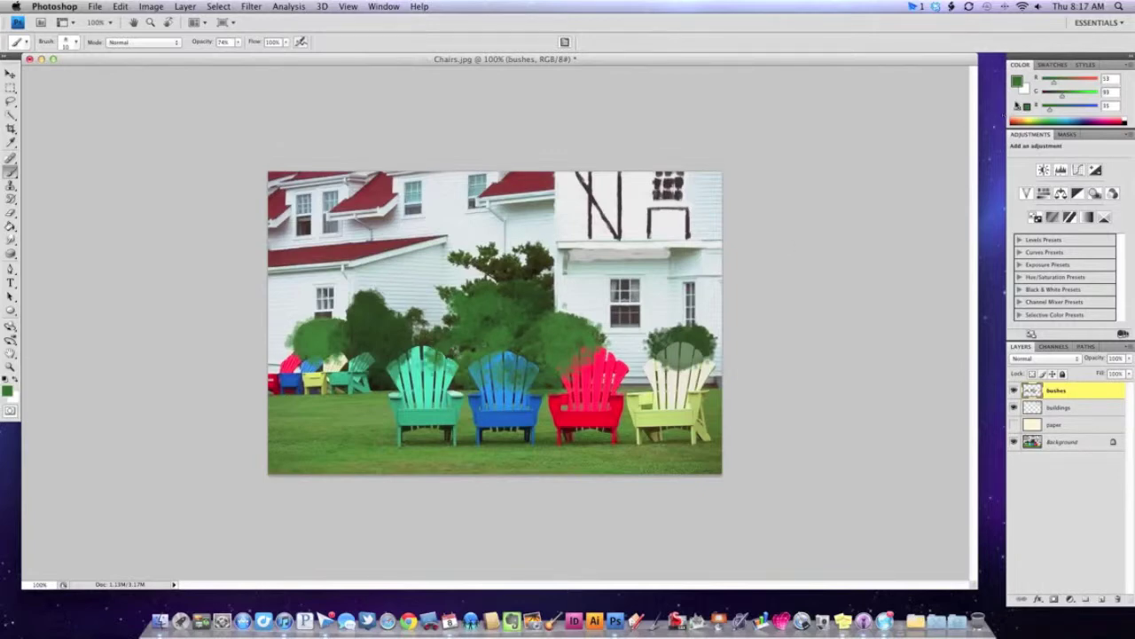
Step: Switch to a darker green and paint it across the central tree's middle, right and left parts
left_click(1016, 81)
left_click_drag(801, 202, 777, 211)
left_click(985, 98)
mouse_move(504, 289)
left_mouse_down()
mouse_move(547, 261)
mouse_move(513, 243)
left_mouse_up()
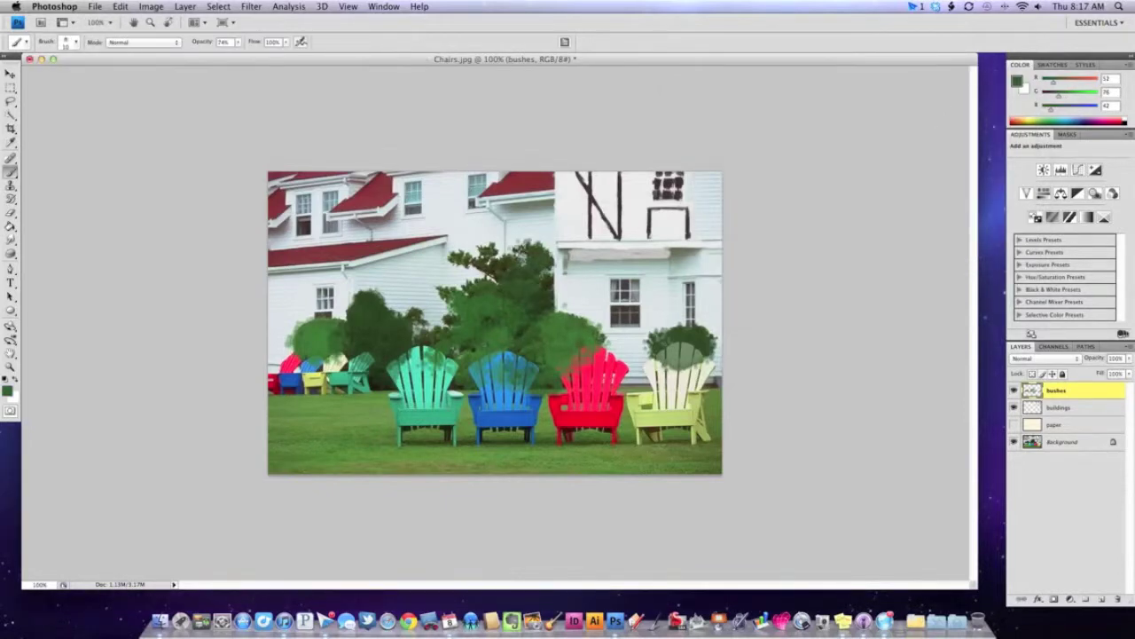
mouse_move(537, 284)
left_mouse_down()
mouse_move(555, 283)
mouse_move(557, 302)
left_mouse_up()
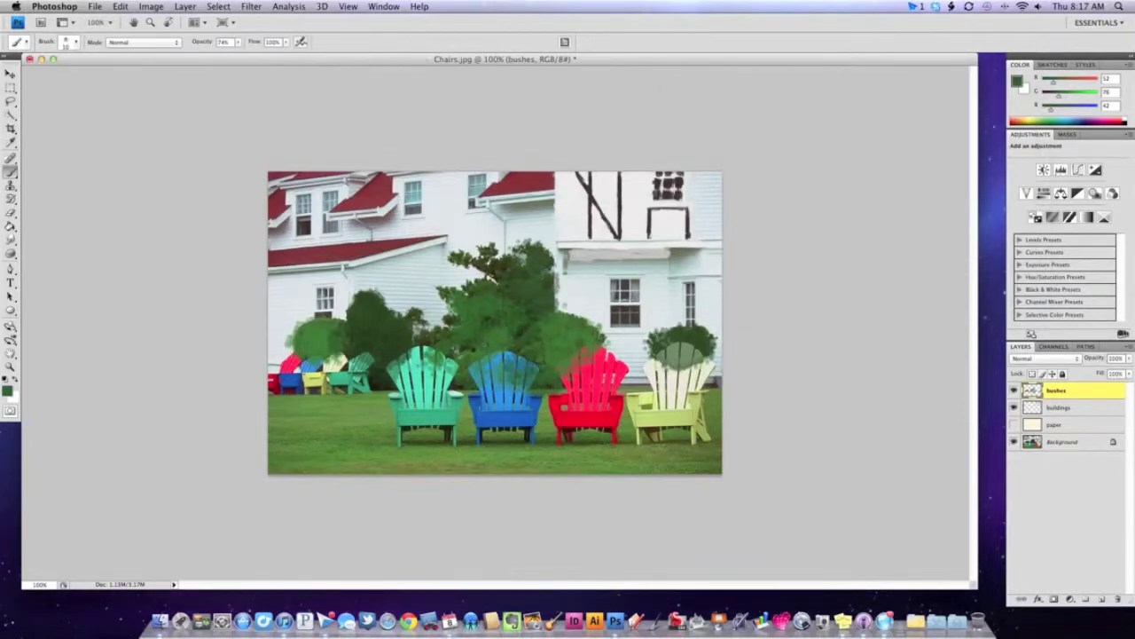
mouse_move(499, 276)
left_mouse_down()
mouse_move(463, 250)
mouse_move(498, 248)
mouse_move(483, 276)
mouse_move(470, 273)
left_mouse_up()
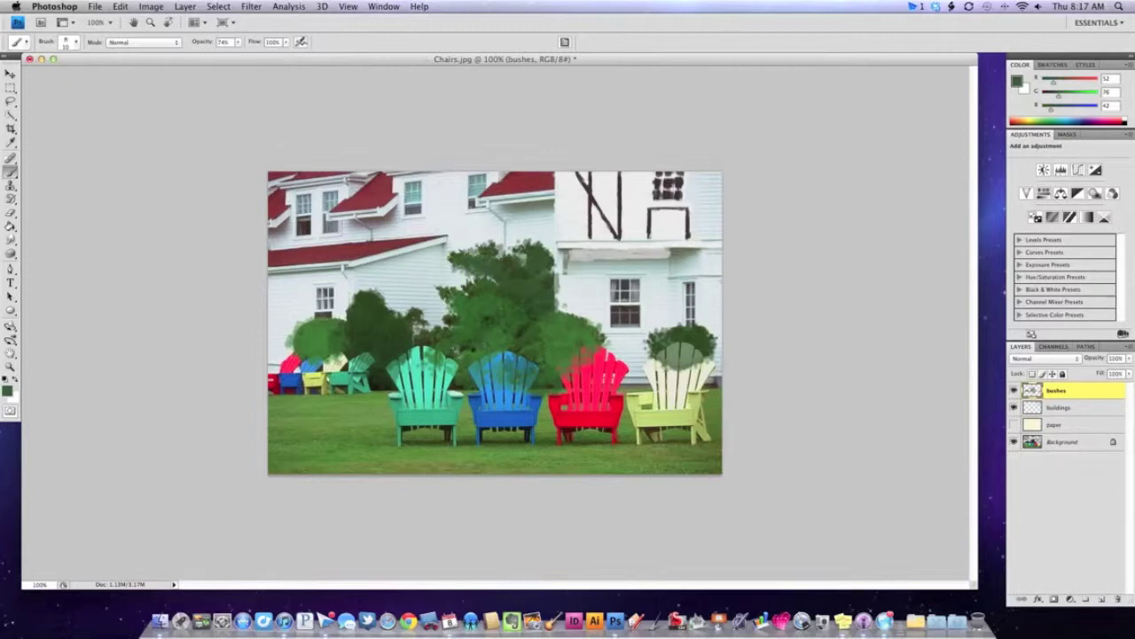
Step: Dab dark green near the teal chair, on the left bush, above the cream chair and between teal and blue chairs
left_click_drag(442, 326, 415, 351)
left_click_drag(316, 340, 315, 359)
left_click_drag(685, 348, 650, 348)
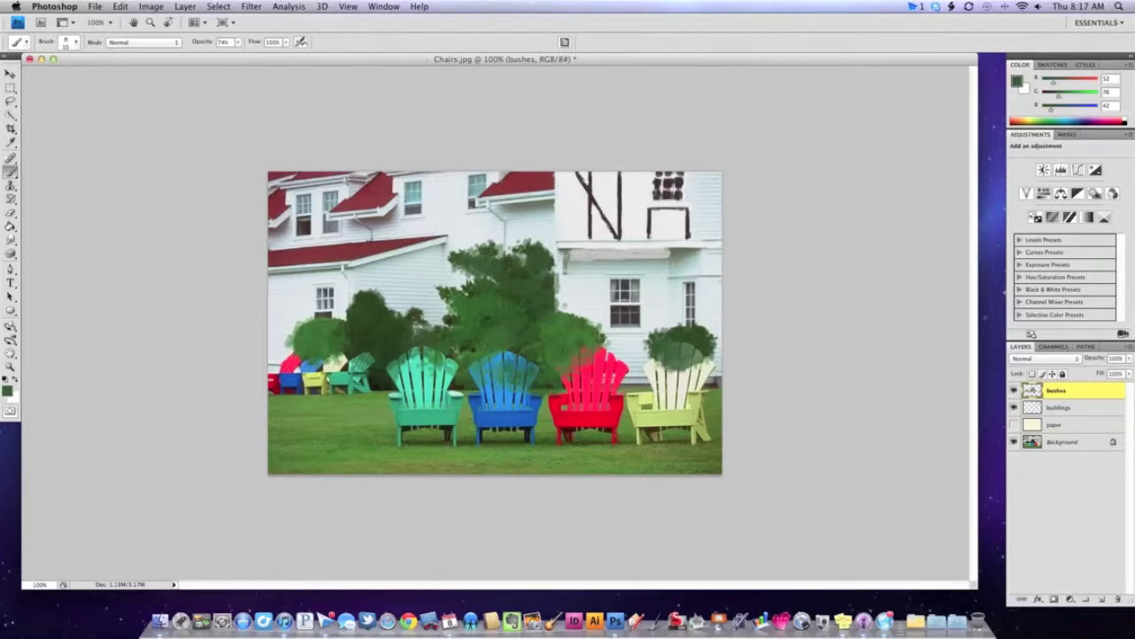
left_click_drag(449, 362, 458, 352)
Step: Show the paper layer and brush darker green over the left-middle bush and the central bush's upper and lower parts
left_click(1014, 425)
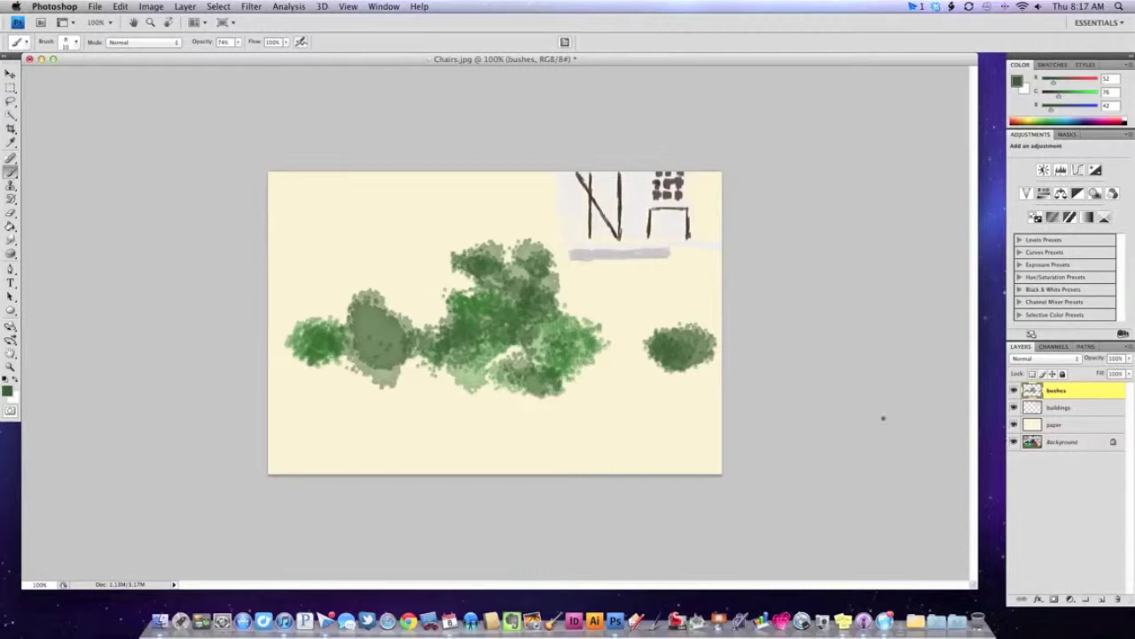
mouse_move(381, 342)
left_mouse_down()
mouse_move(354, 342)
mouse_move(386, 337)
mouse_move(355, 312)
left_mouse_up()
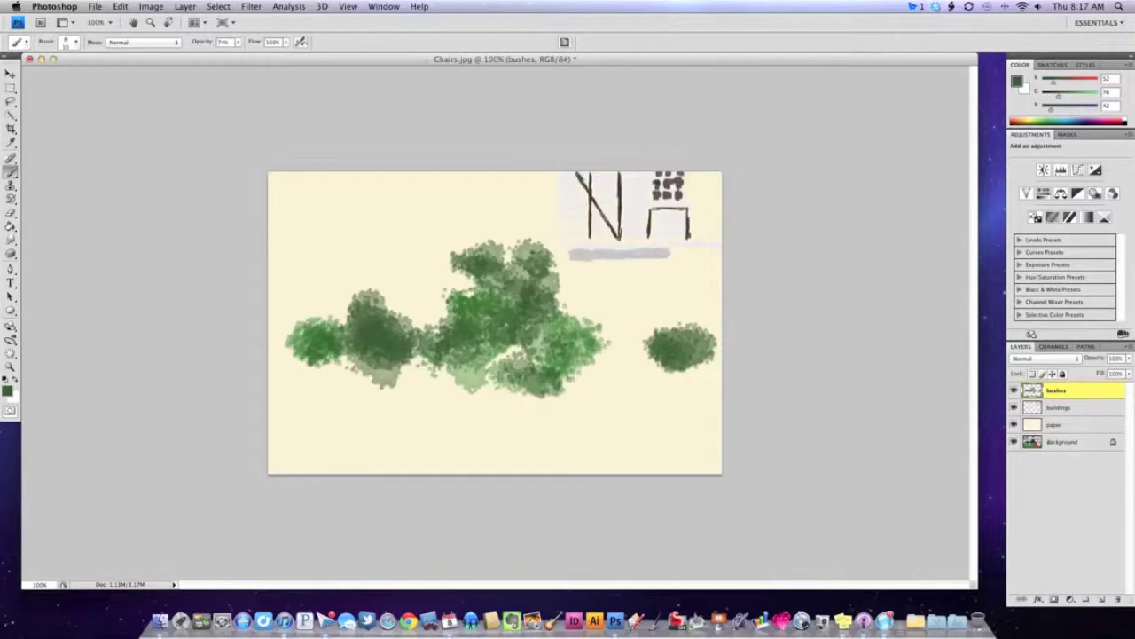
mouse_move(532, 256)
left_mouse_down()
mouse_move(486, 254)
mouse_move(509, 304)
mouse_move(533, 282)
mouse_move(518, 272)
left_mouse_up()
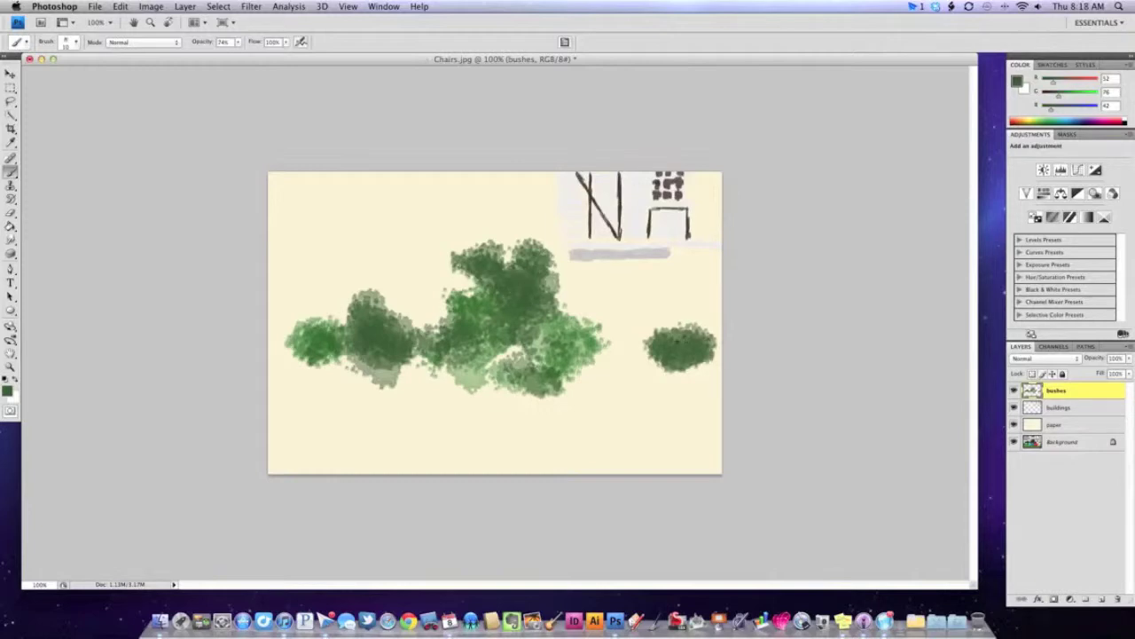
mouse_move(497, 347)
left_mouse_down()
mouse_move(514, 357)
mouse_move(505, 360)
mouse_move(496, 356)
mouse_move(546, 337)
mouse_move(585, 342)
mouse_move(538, 353)
left_mouse_up()
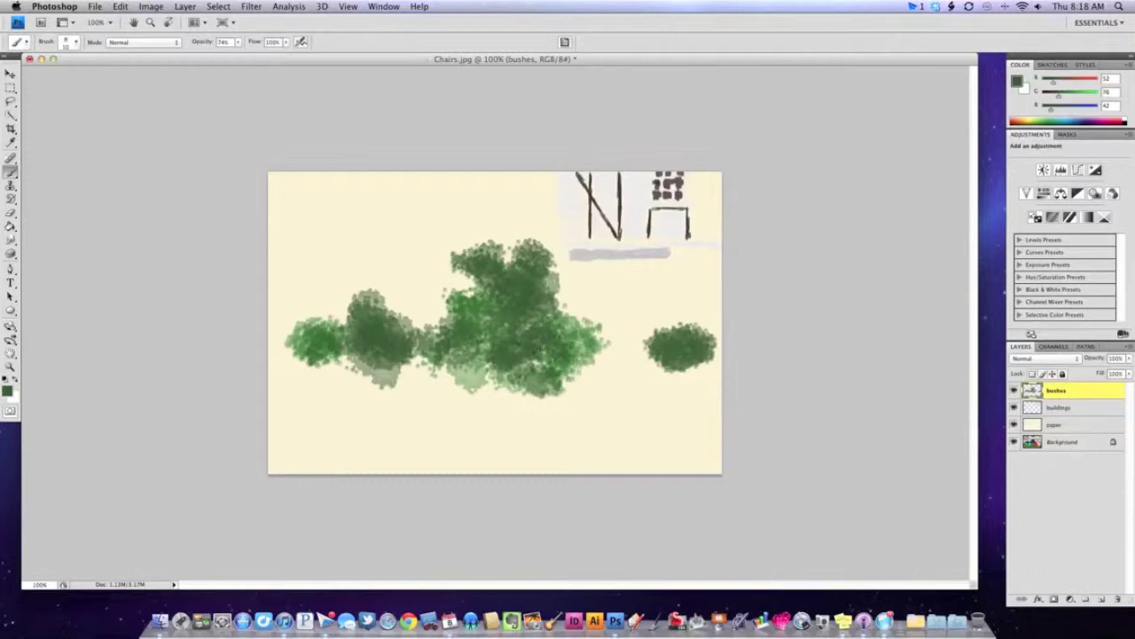
mouse_move(448, 337)
left_mouse_down()
mouse_move(350, 338)
mouse_move(345, 351)
mouse_move(390, 369)
mouse_move(399, 326)
mouse_move(483, 333)
mouse_move(441, 300)
mouse_move(522, 357)
mouse_move(520, 290)
mouse_move(484, 316)
mouse_move(530, 329)
left_mouse_up()
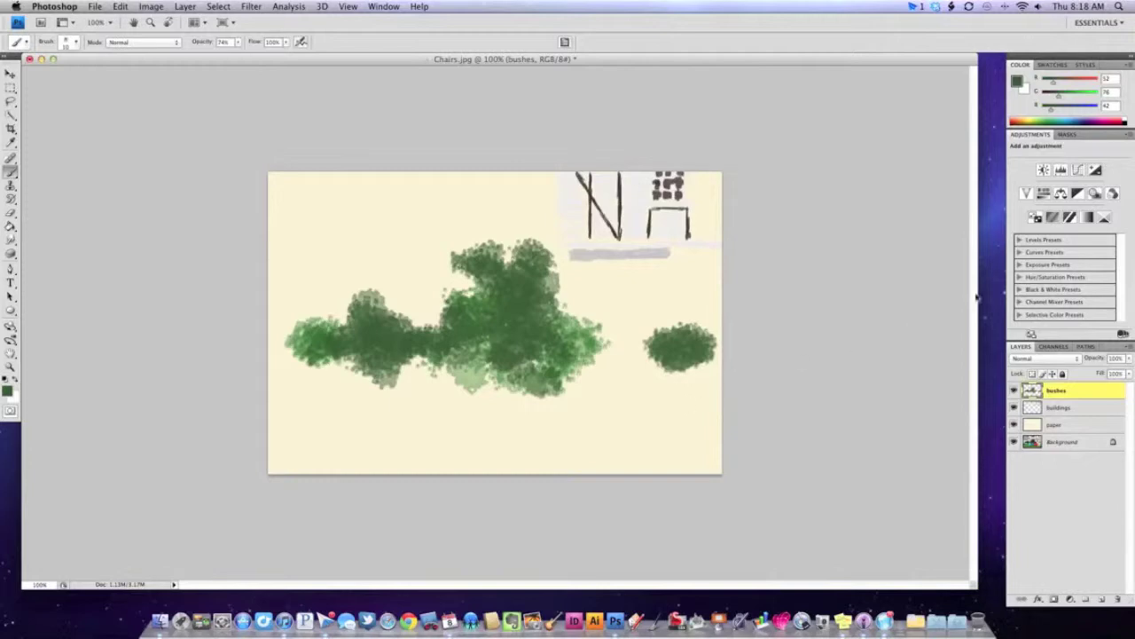
Step: Hide the paper layer and switch to the Brush with Thick Flow Medium Tip preset at 28 px
left_click(1014, 424)
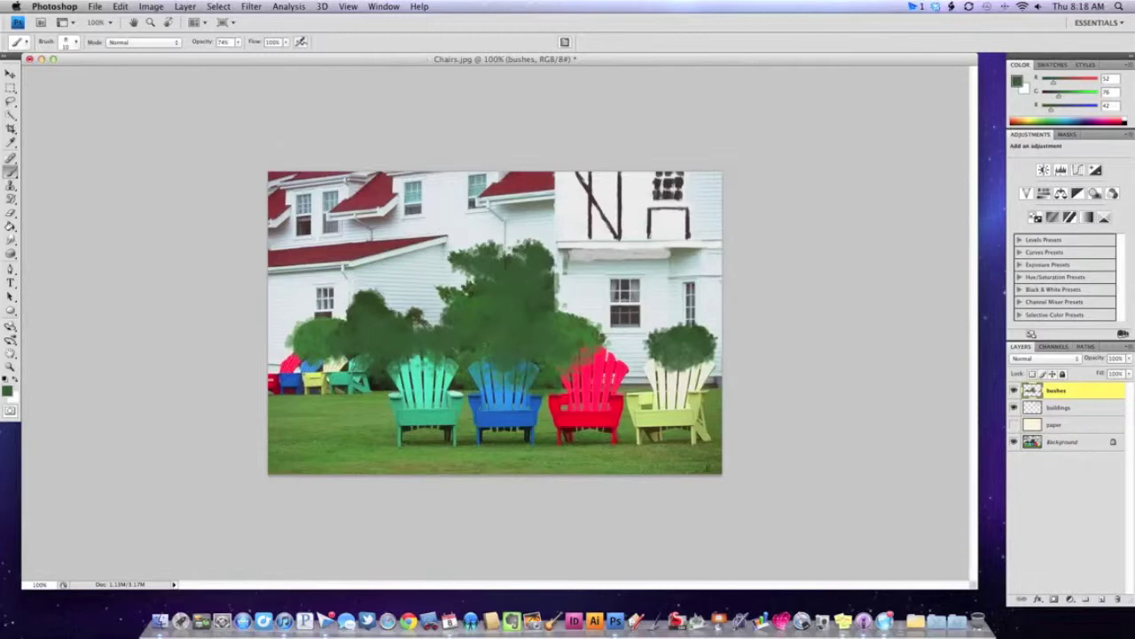
left_click(76, 42)
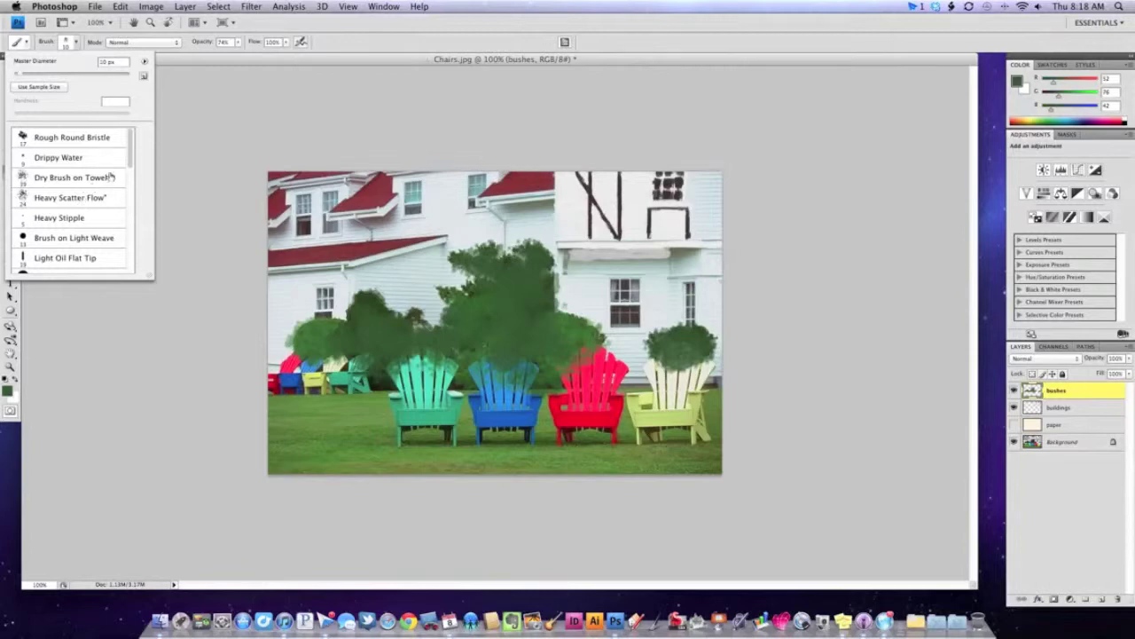
left_click_drag(131, 156, 135, 227)
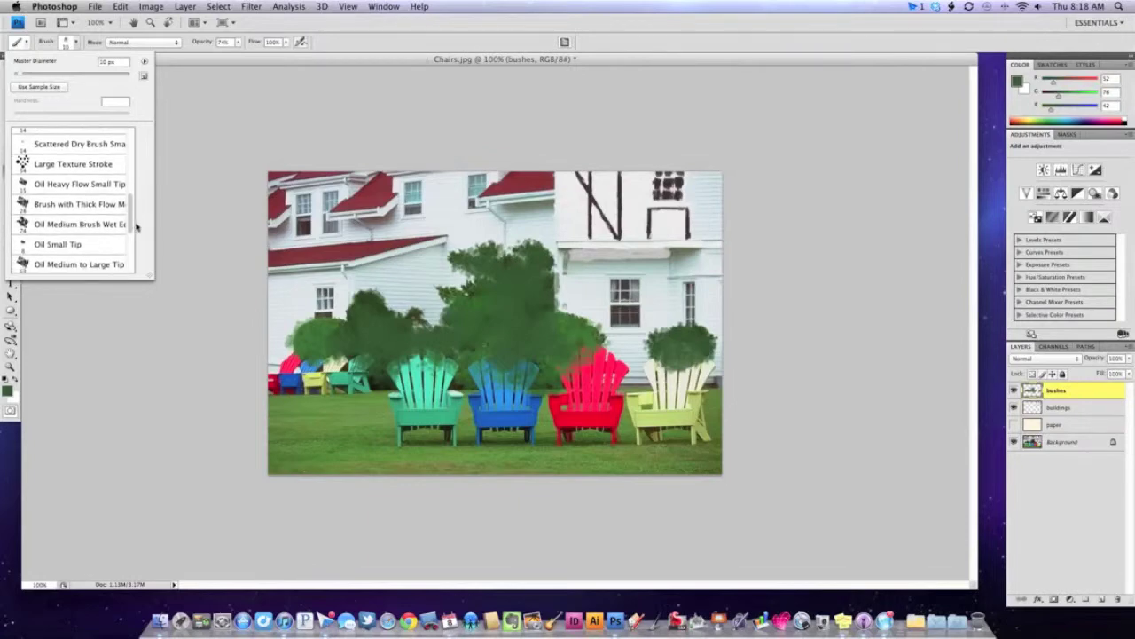
left_click(86, 205)
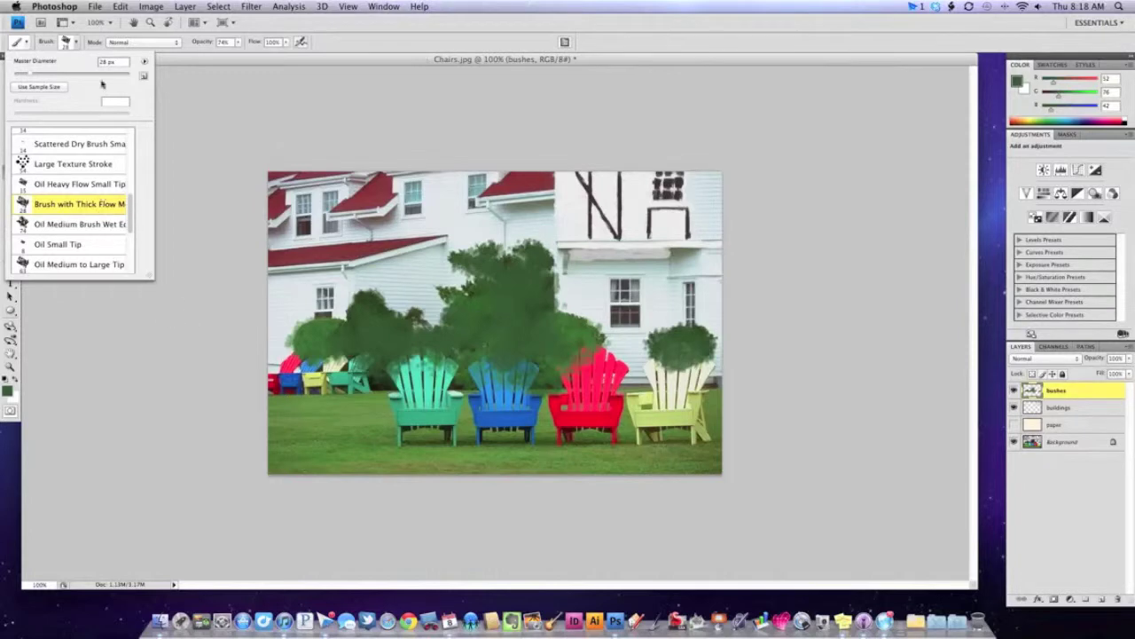
left_click(456, 51)
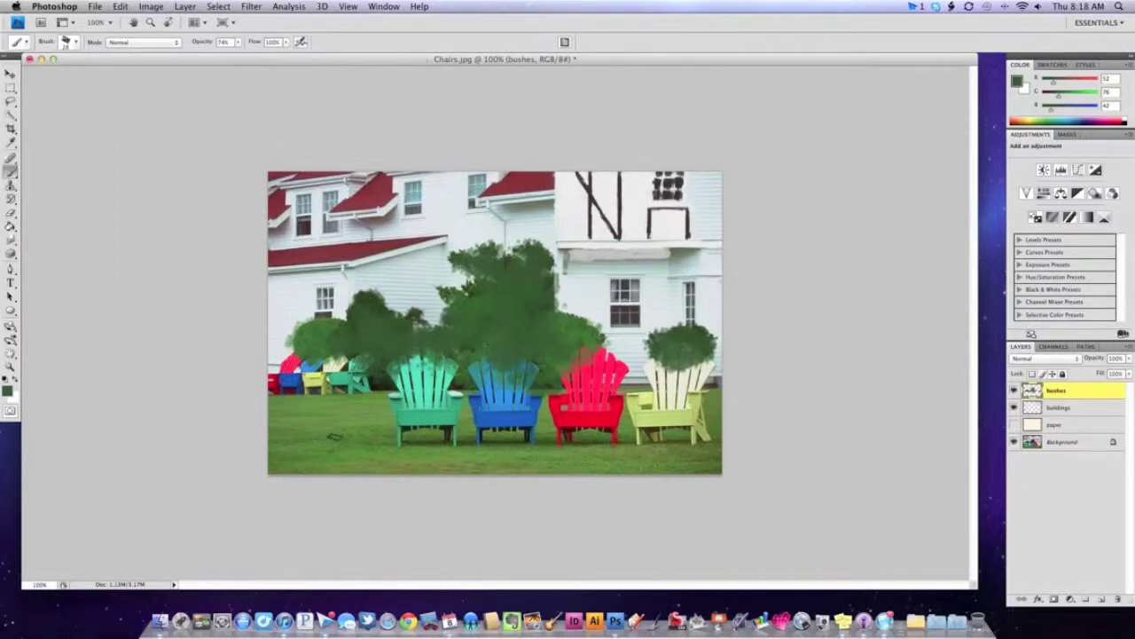
Step: Set the foreground colour to a brighter, more saturated green
left_click(1017, 82)
mouse_move(782, 190)
left_mouse_down()
mouse_move(781, 208)
mouse_move(793, 194)
left_mouse_up()
left_click_drag(801, 188, 793, 165)
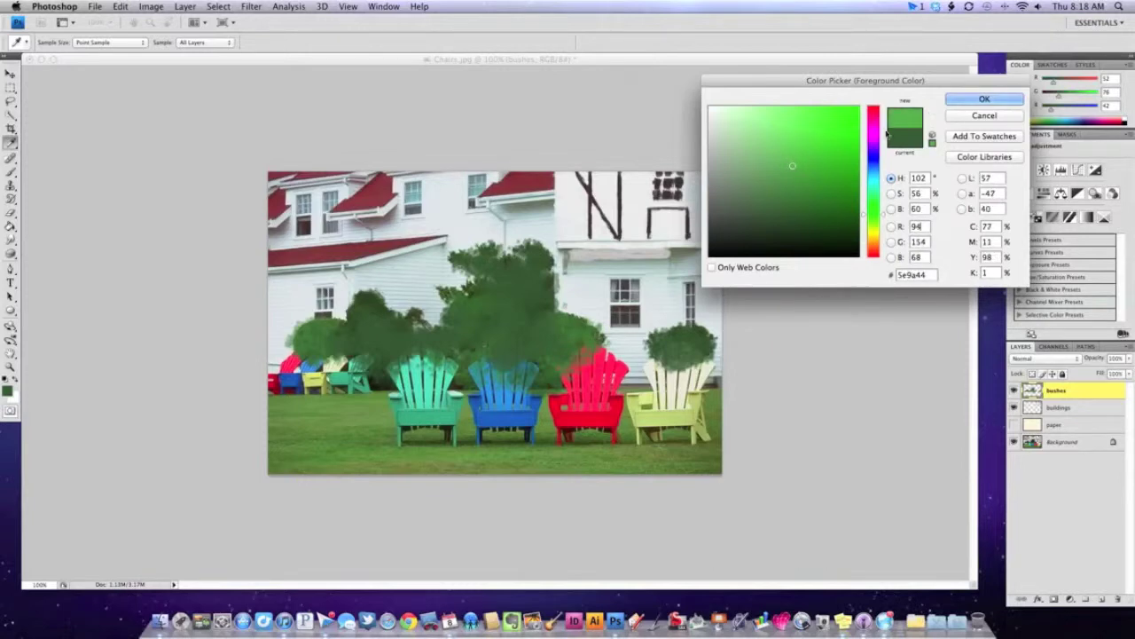
left_click(983, 98)
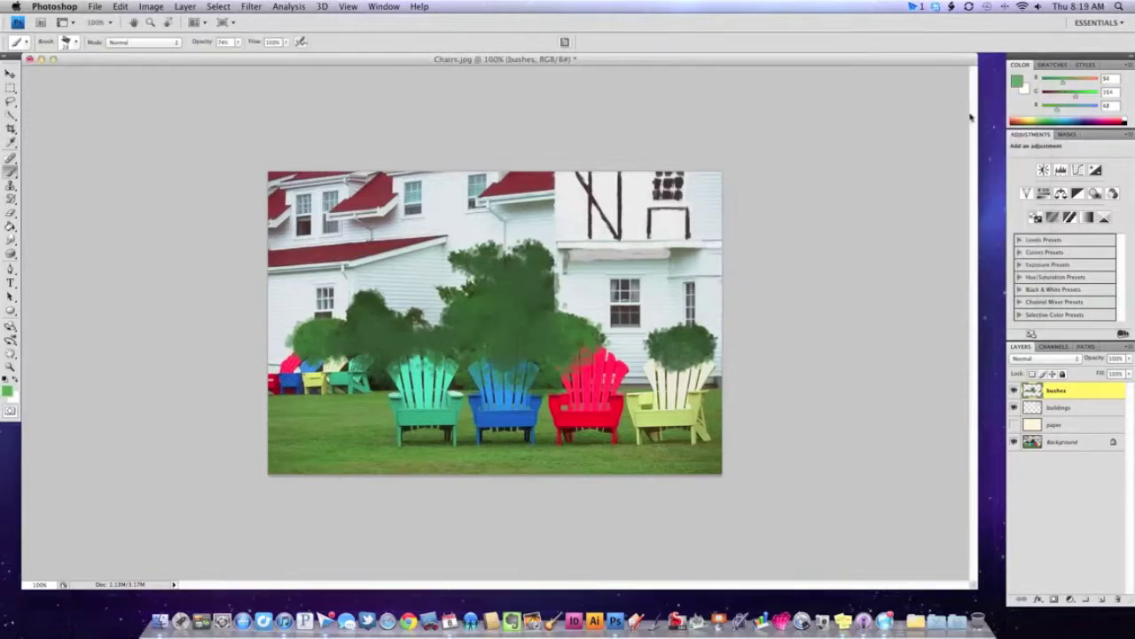
Step: Enlarge the brush Master Diameter to 108 px
left_click(76, 43)
left_click_drag(31, 76, 58, 76)
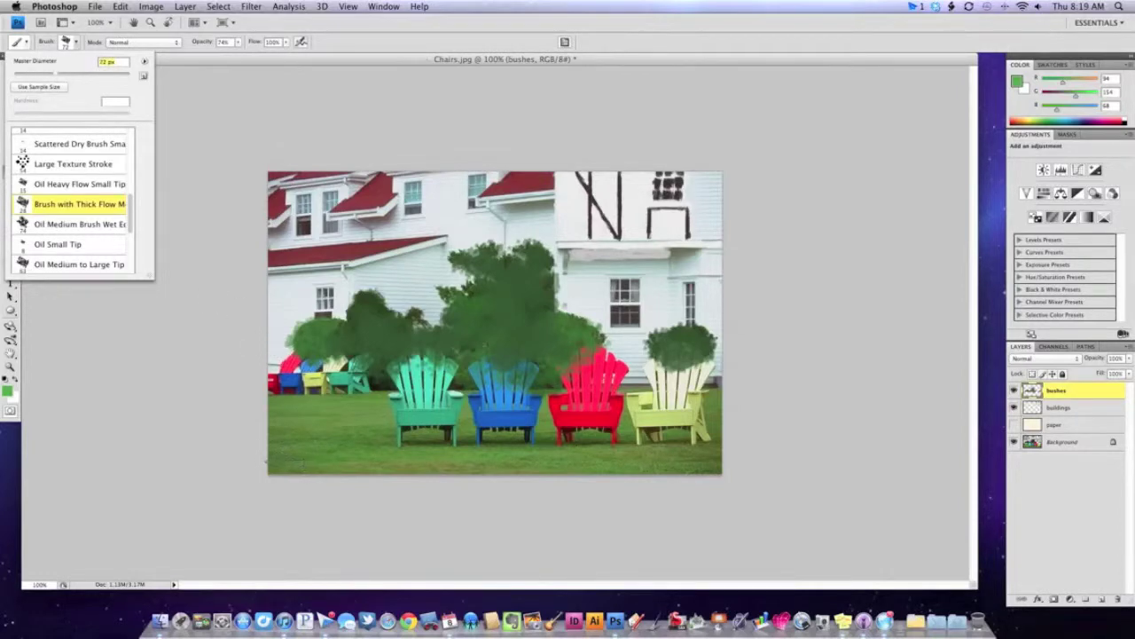
key("Return")
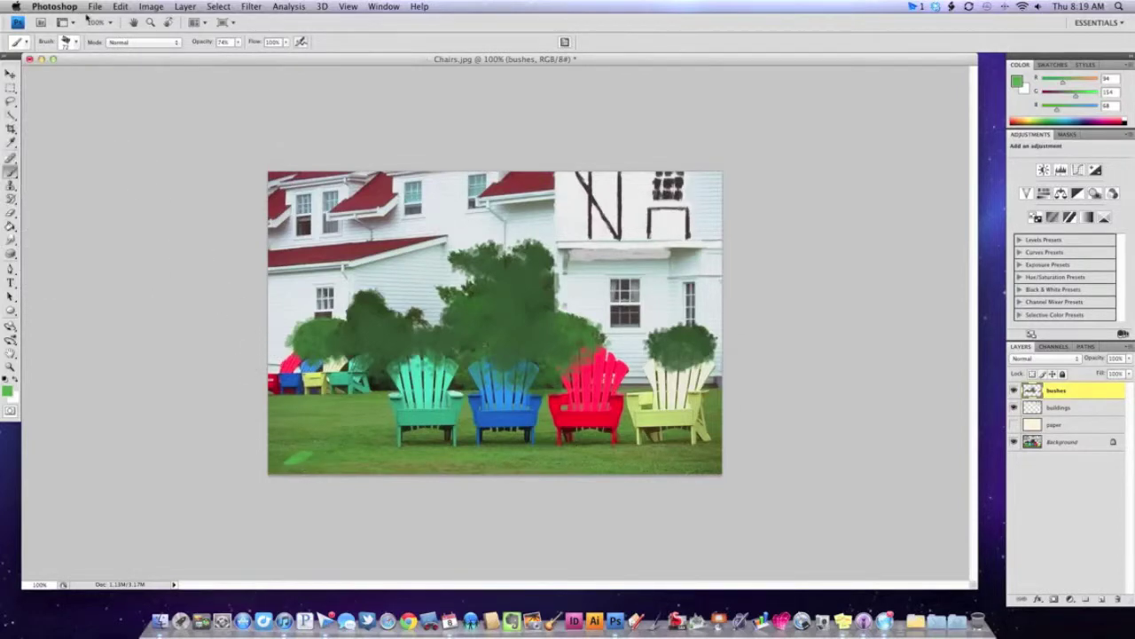
left_click(78, 45)
left_click_drag(56, 76, 77, 76)
key("Return")
Step: Paint light green strokes over the lower-left grass and its left edge
left_click_drag(302, 454, 332, 443)
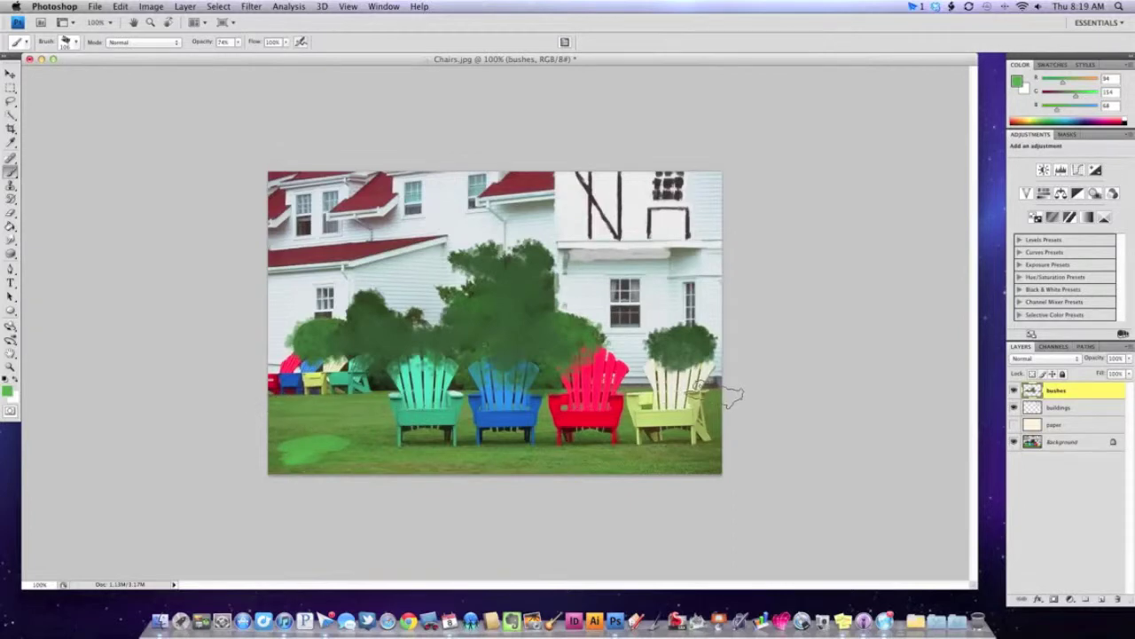
mouse_move(253, 400)
left_mouse_down()
mouse_move(333, 405)
mouse_move(264, 400)
mouse_move(421, 405)
mouse_move(273, 409)
mouse_move(356, 418)
mouse_move(244, 428)
mouse_move(301, 438)
mouse_move(268, 458)
mouse_move(297, 459)
left_mouse_up()
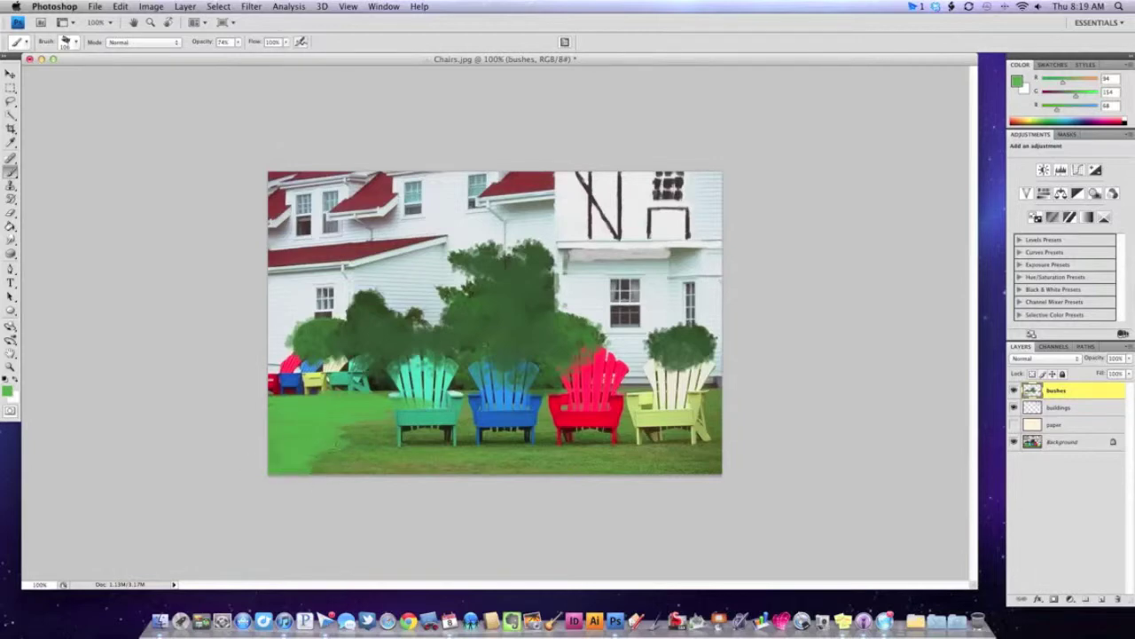
left_click(1014, 81)
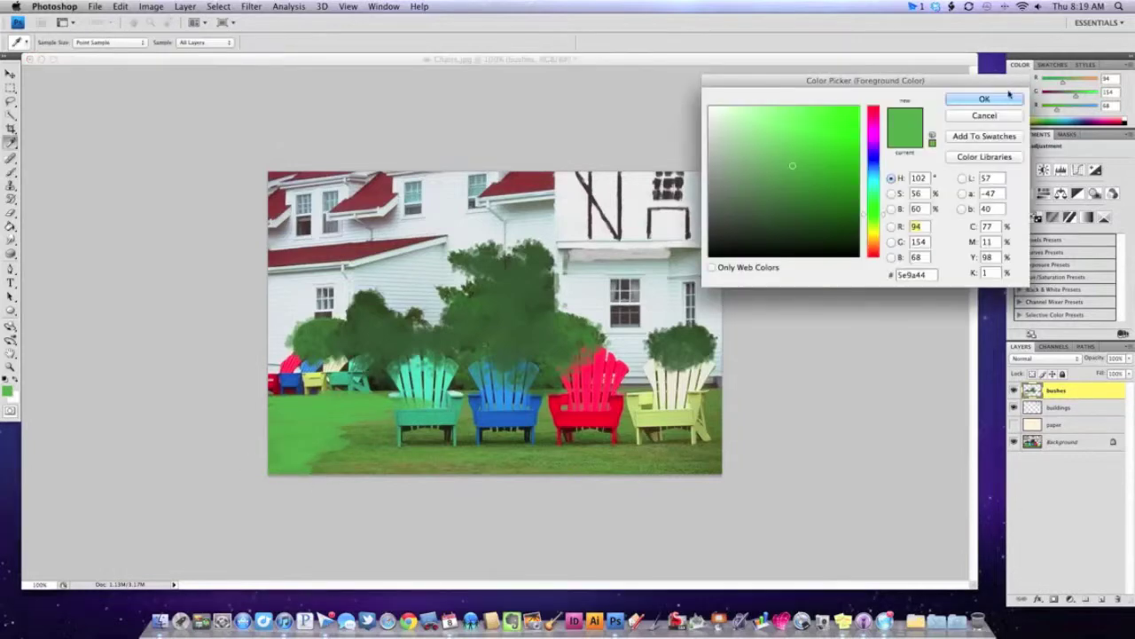
Step: Switch to a slightly different green and paint grass around the teal chair and its legs
left_click(786, 178)
left_click(985, 99)
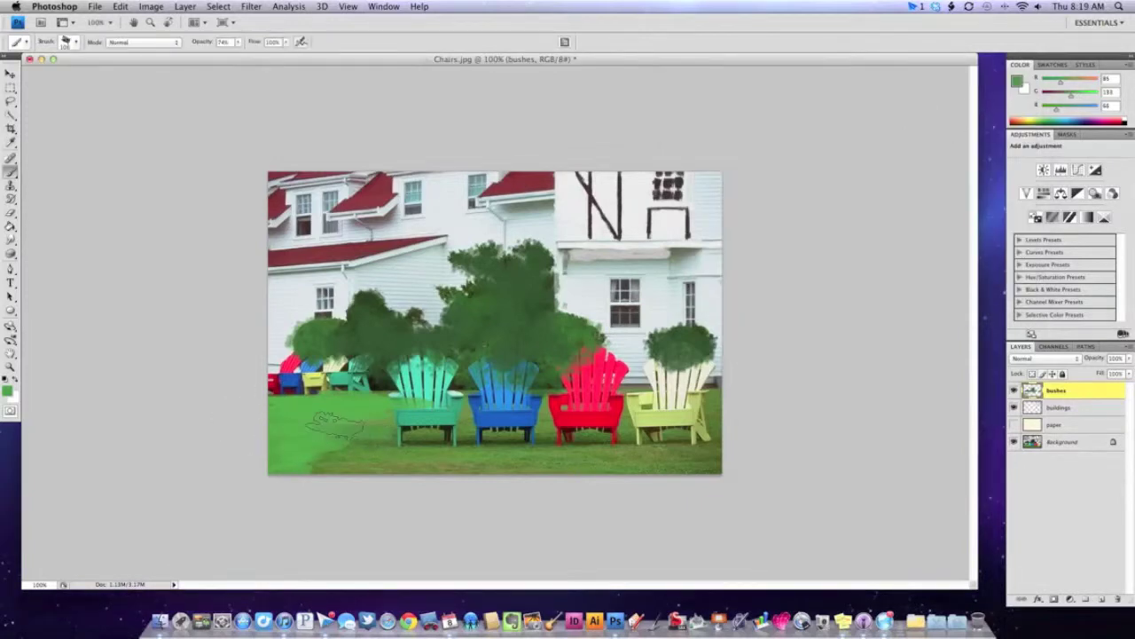
mouse_move(416, 399)
left_mouse_down()
mouse_move(359, 400)
mouse_move(422, 400)
mouse_move(382, 438)
left_mouse_up()
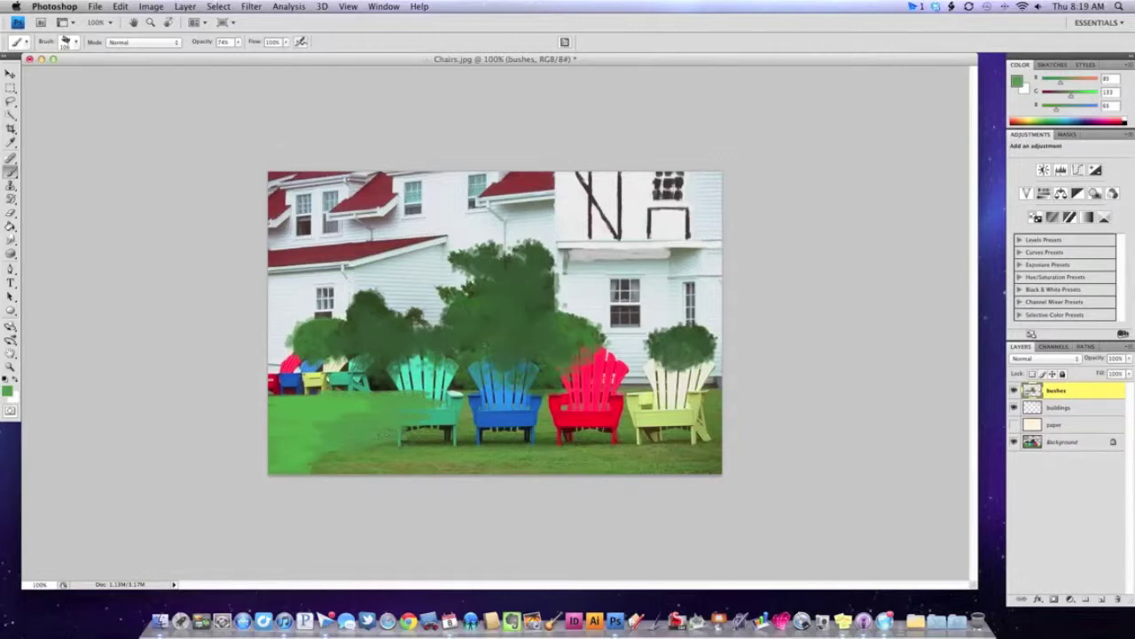
mouse_move(306, 460)
left_mouse_down()
mouse_move(313, 476)
mouse_move(478, 475)
left_mouse_up()
mouse_move(408, 449)
left_mouse_down()
mouse_move(470, 438)
mouse_move(443, 424)
mouse_move(490, 414)
mouse_move(444, 391)
mouse_move(477, 400)
mouse_move(433, 396)
left_mouse_up()
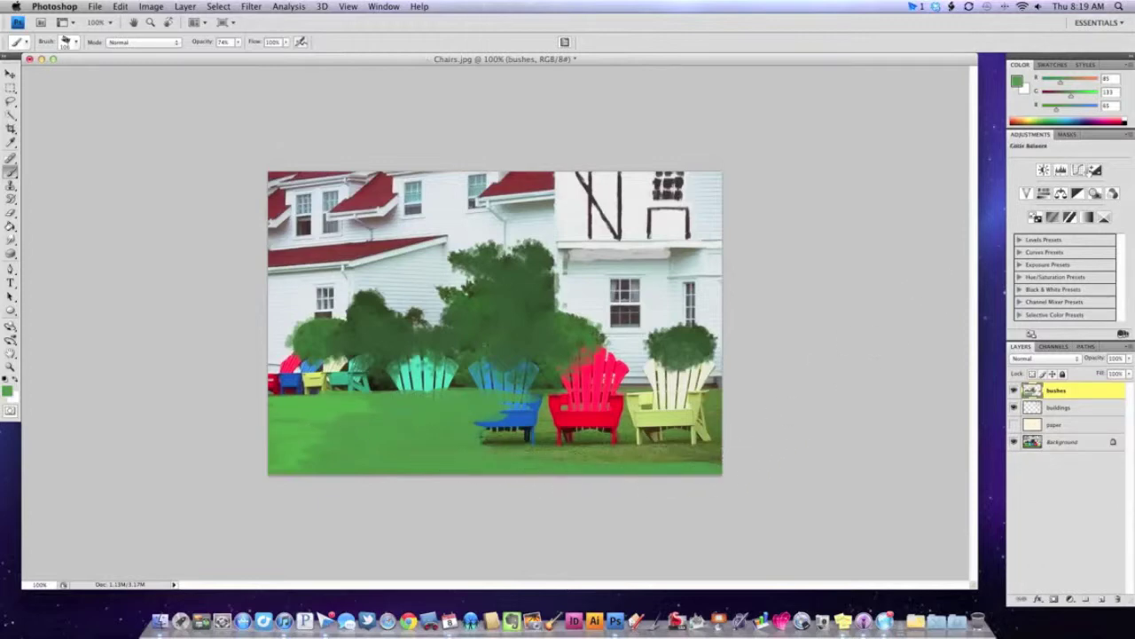
Step: Paint grass over the cream chair's seat, the blue chair's shadows and the red chair's legs
left_click(1018, 83)
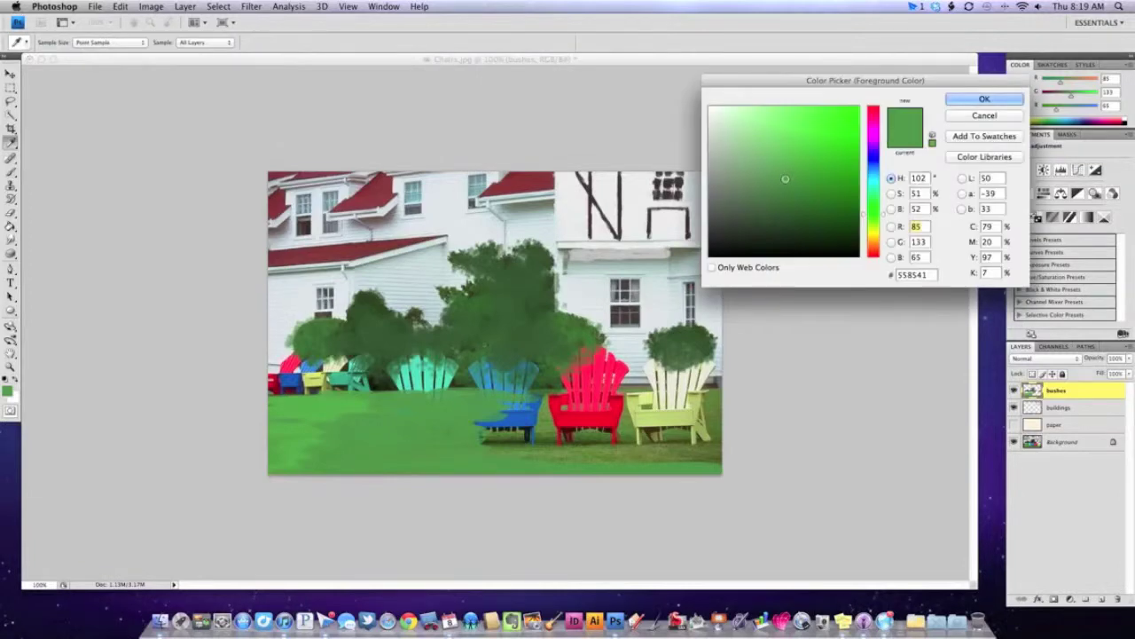
left_click(985, 98)
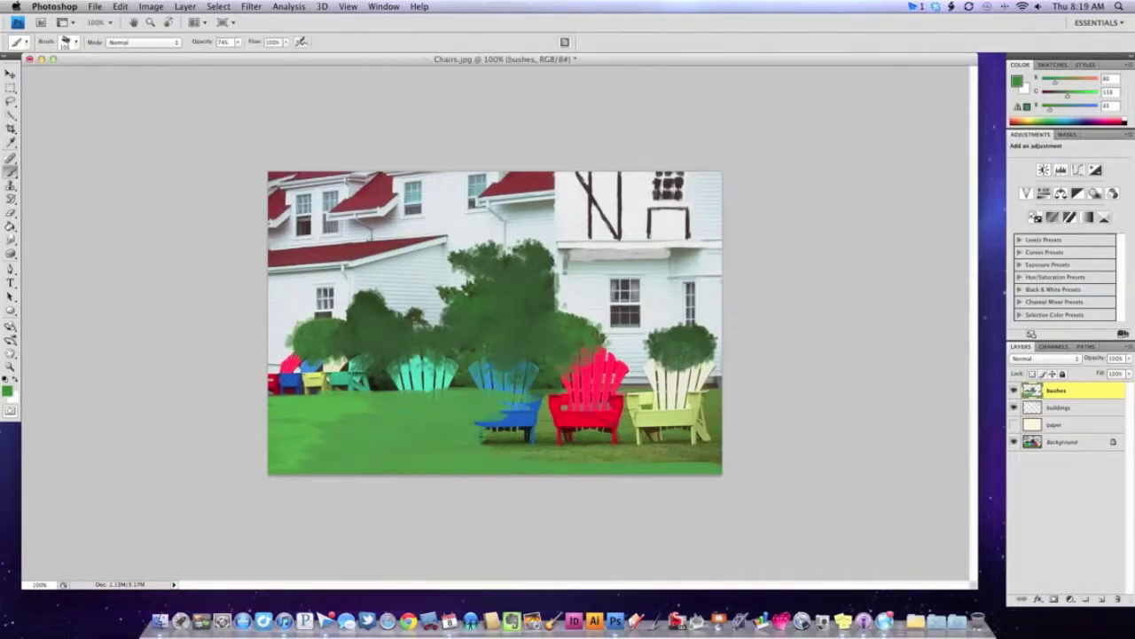
mouse_move(676, 392)
left_mouse_down()
mouse_move(656, 390)
mouse_move(692, 387)
mouse_move(739, 406)
mouse_move(638, 415)
mouse_move(710, 424)
mouse_move(657, 432)
mouse_move(700, 434)
mouse_move(729, 464)
left_mouse_up()
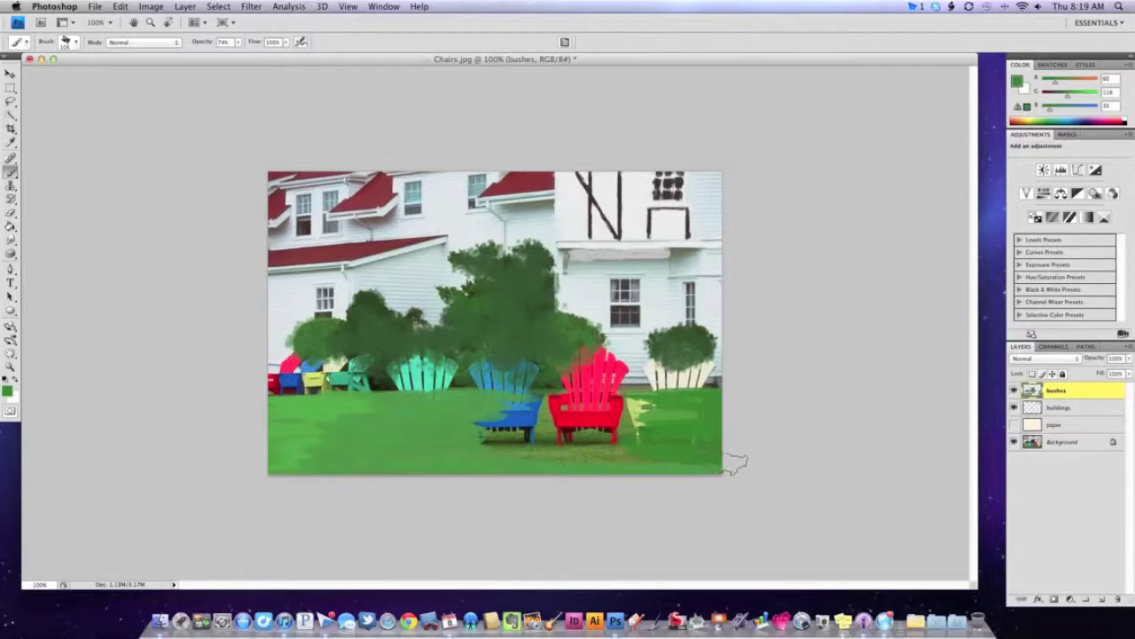
mouse_move(514, 459)
left_mouse_down()
mouse_move(488, 443)
mouse_move(528, 434)
left_mouse_up()
mouse_move(427, 413)
left_mouse_down()
mouse_move(461, 429)
mouse_move(432, 446)
mouse_move(567, 423)
mouse_move(505, 419)
mouse_move(522, 442)
mouse_move(612, 443)
mouse_move(637, 418)
mouse_move(523, 399)
left_mouse_up()
mouse_move(638, 404)
left_mouse_down()
mouse_move(679, 384)
mouse_move(661, 385)
mouse_move(667, 412)
mouse_move(632, 422)
left_mouse_up()
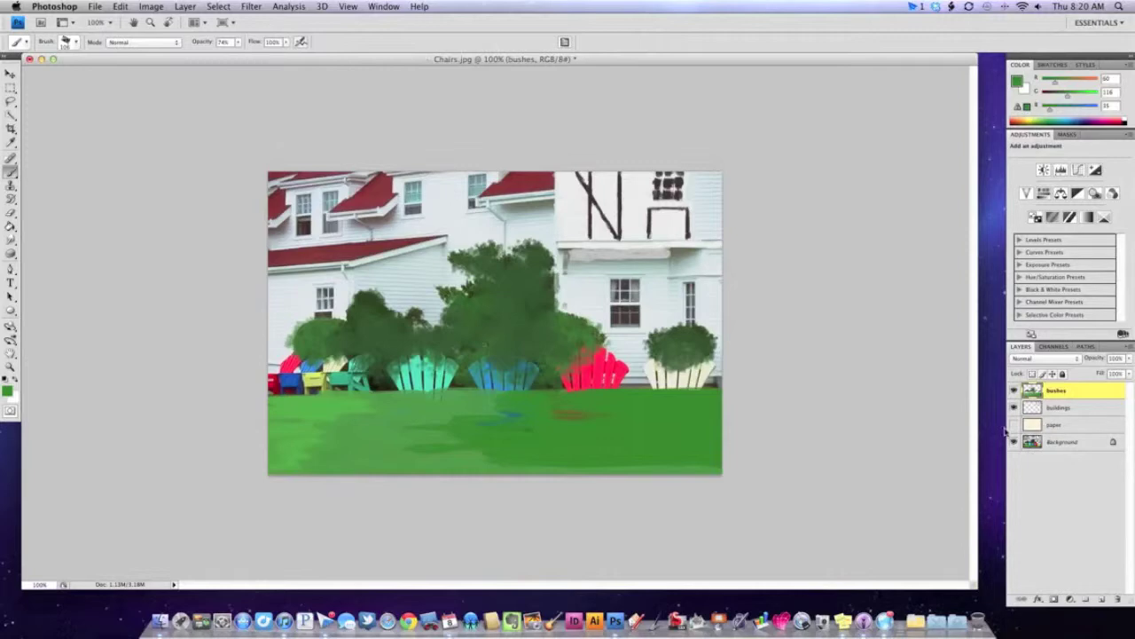
Step: Show the cream paper layer and set the foreground colour to green 538d3a
left_click(1013, 424)
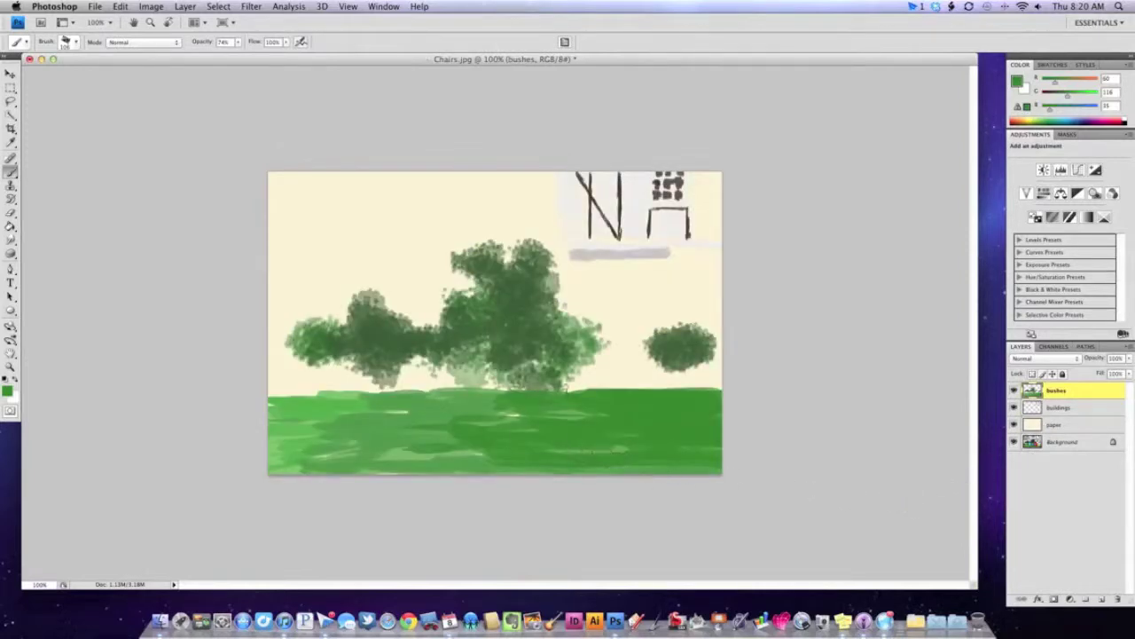
left_click(1018, 82)
left_click(797, 174)
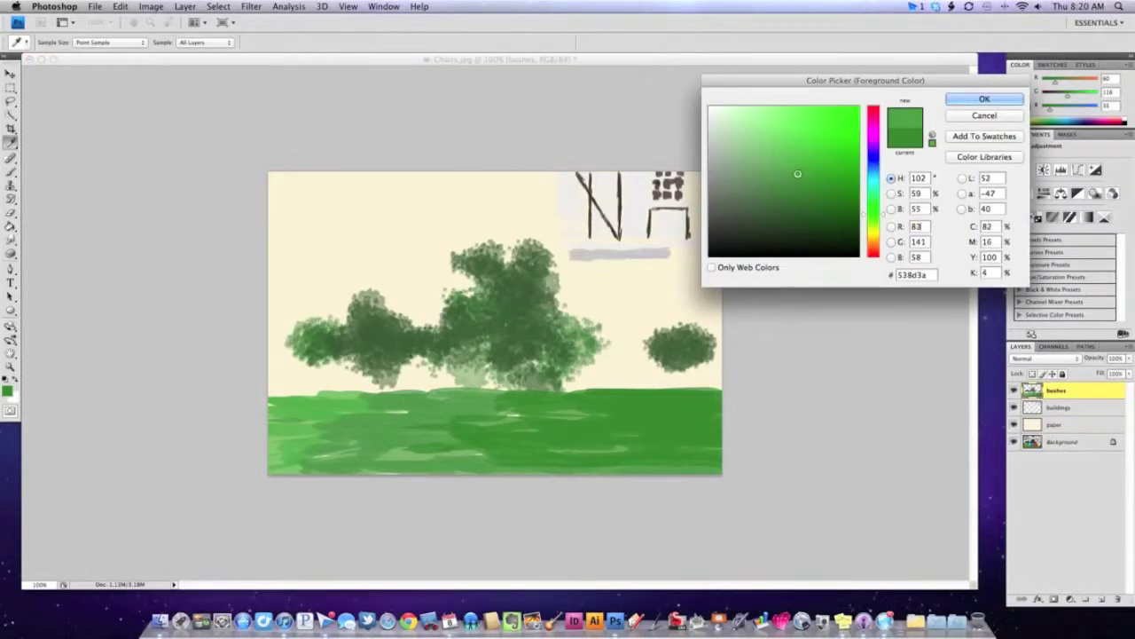
left_click(983, 98)
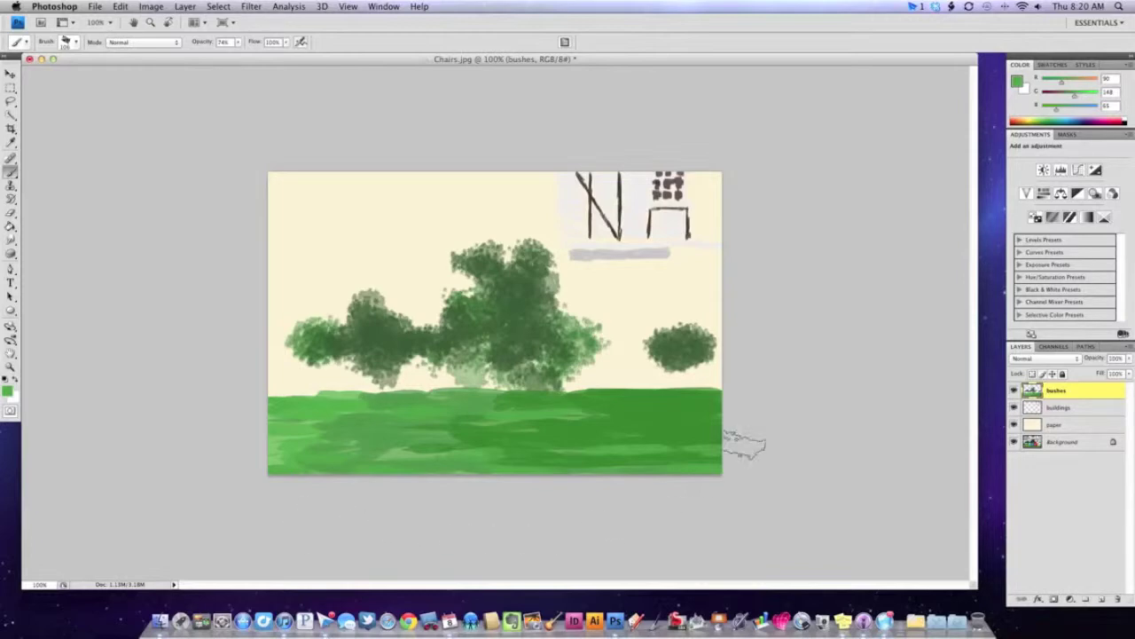
Step: Hide the paper and bushes layers and switch to the 28 px thick-flow brush
left_click(1014, 426)
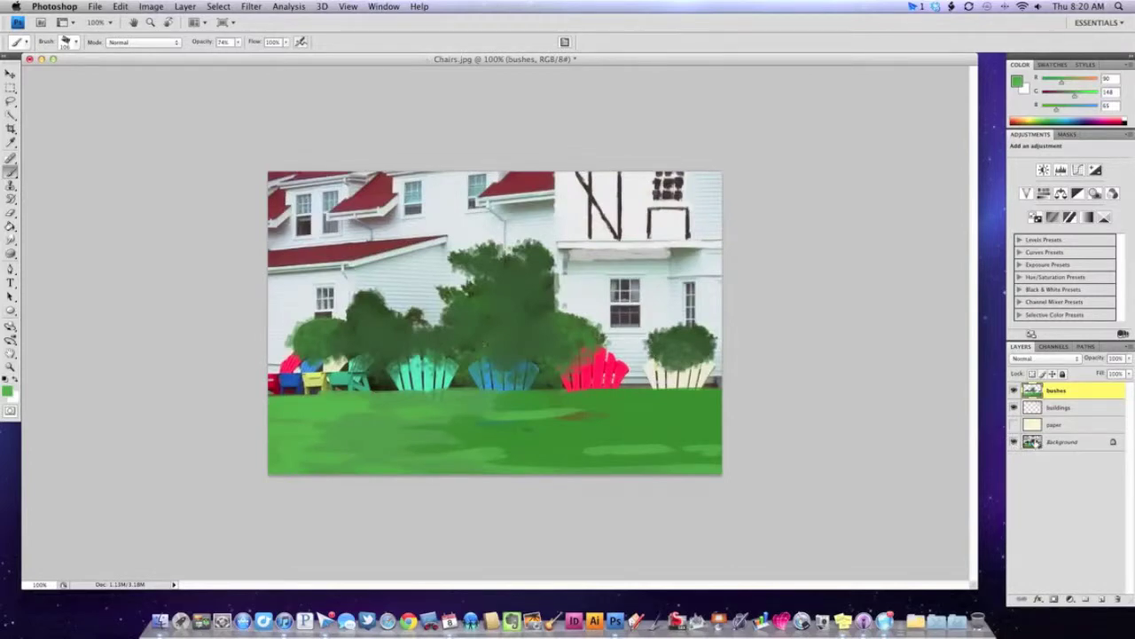
left_click(1014, 392)
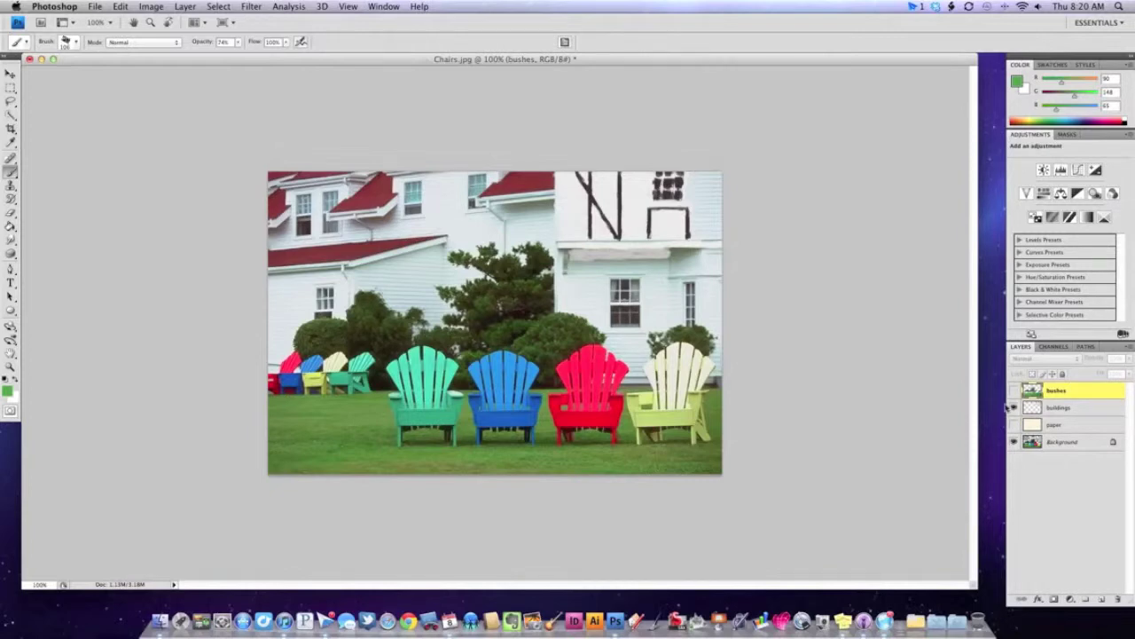
left_click(75, 42)
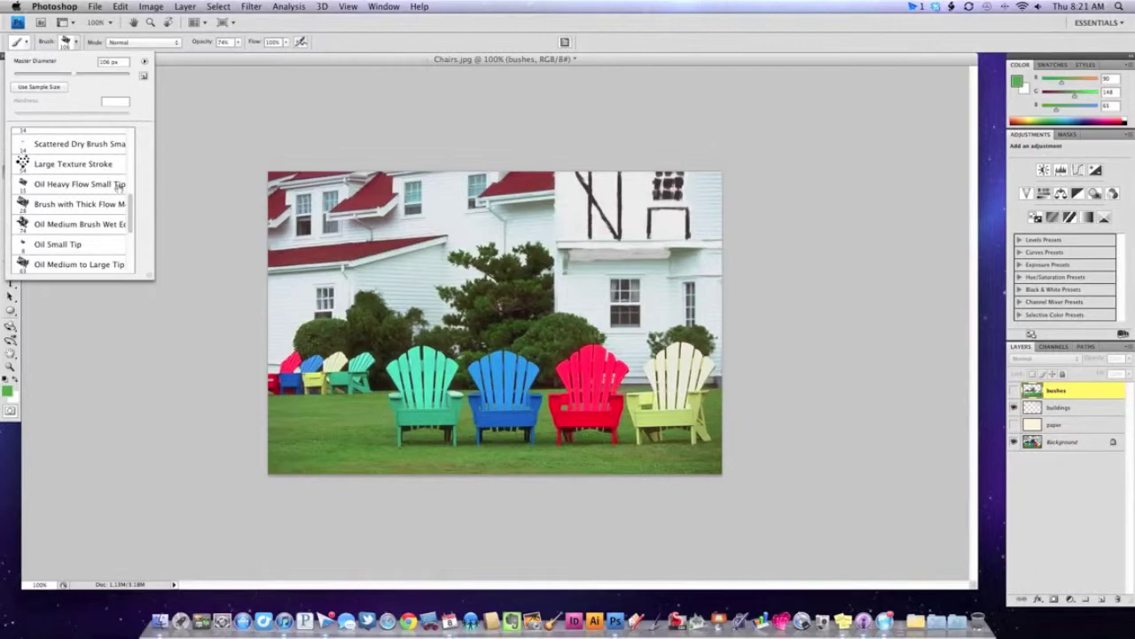
left_click(85, 209)
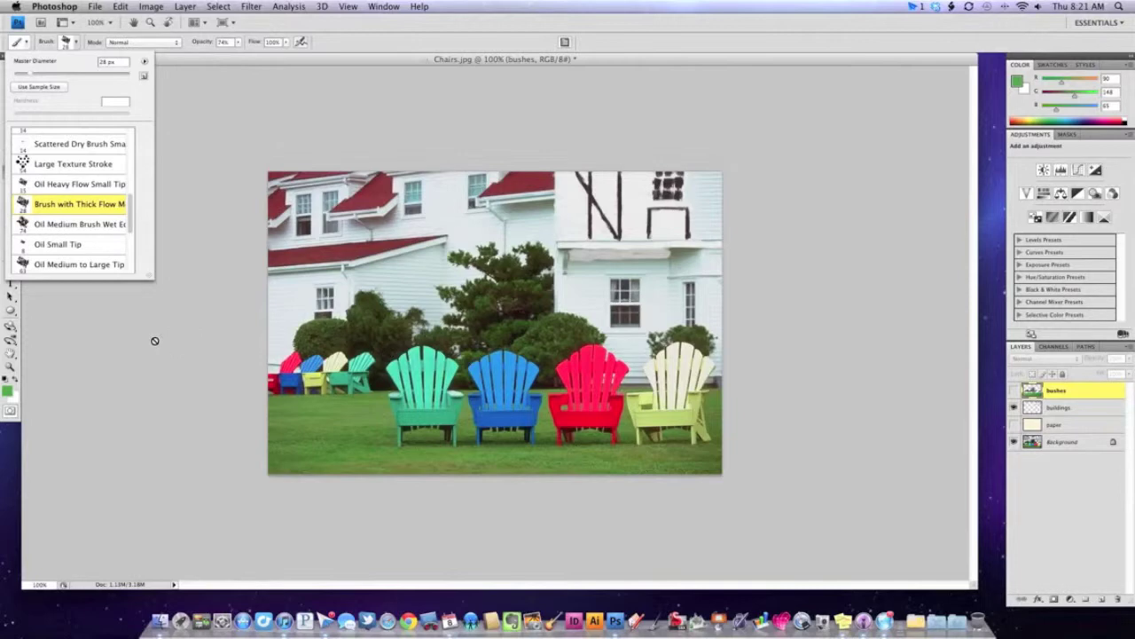
left_click(115, 329)
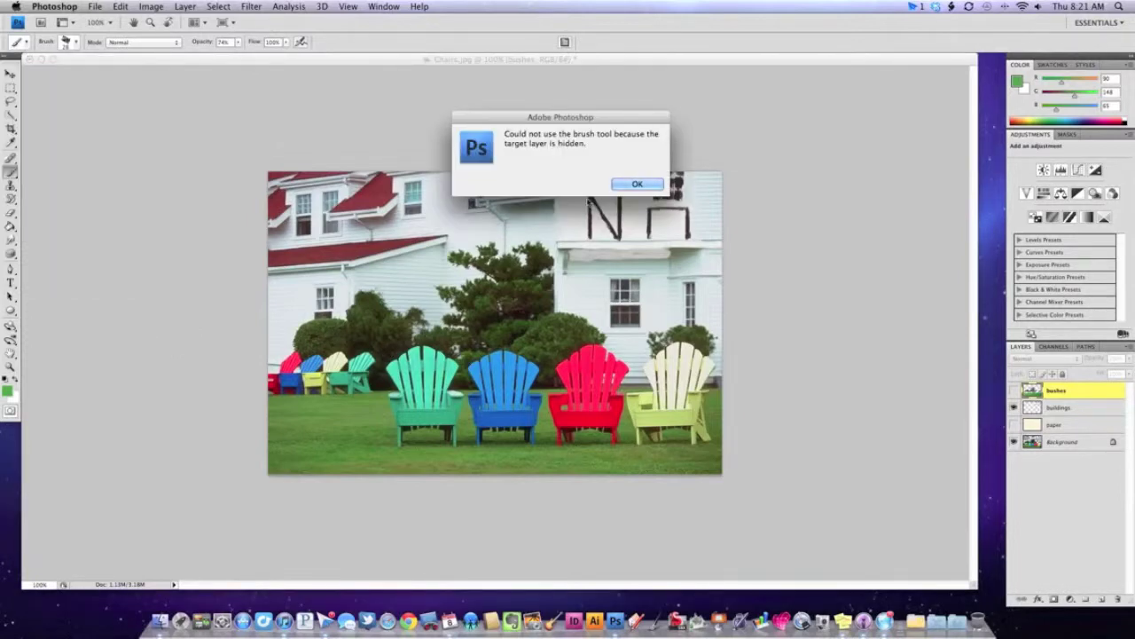
left_click(640, 184)
Step: Create a new layer named 'chairs' via Layer > New > Layer
left_click(187, 6)
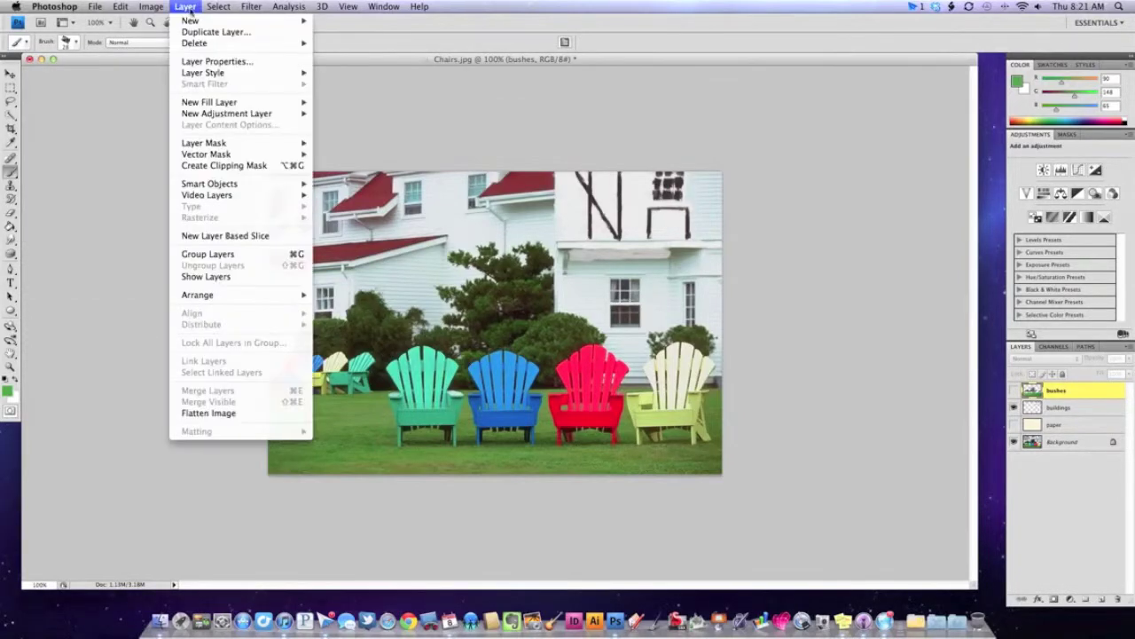
mouse_move(191, 22)
left_click(353, 25)
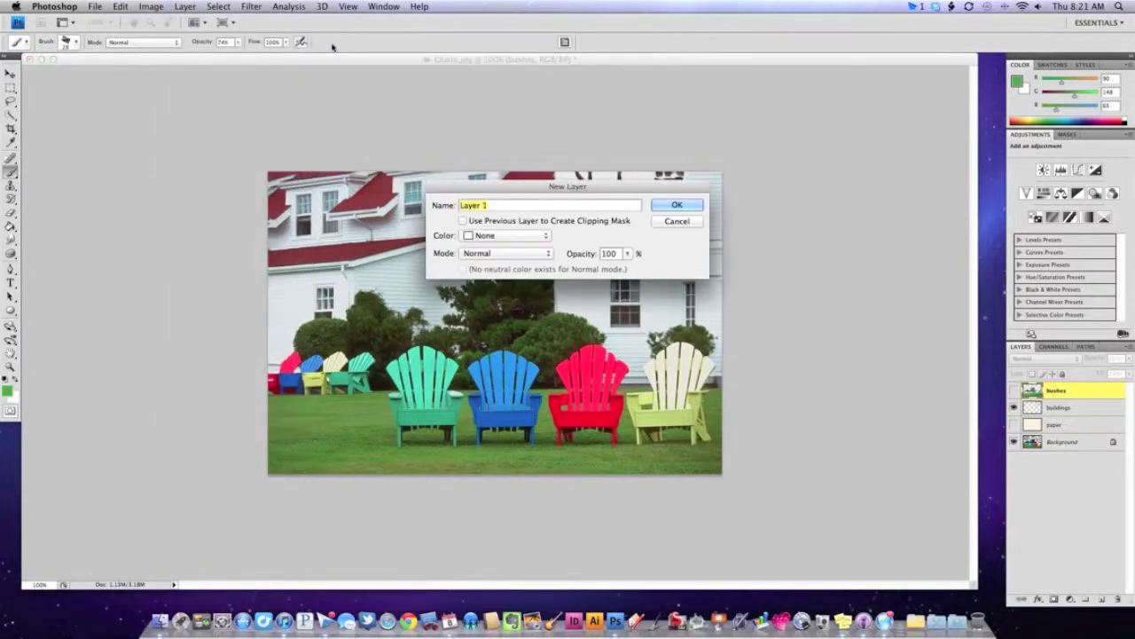
type("chairs")
key("Return")
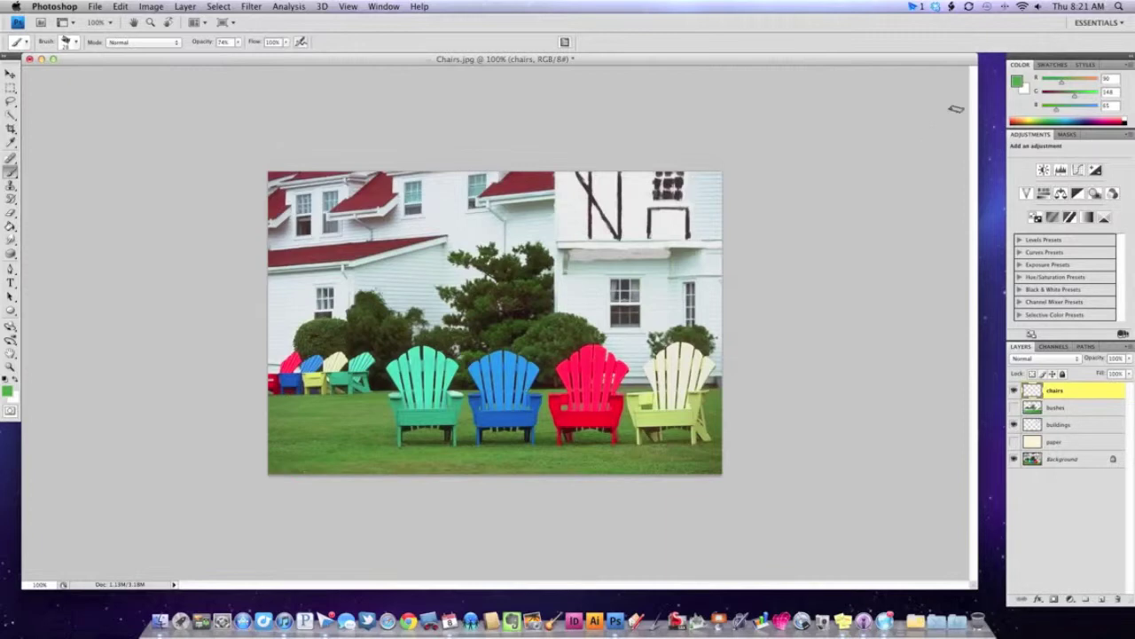
left_click(1053, 65)
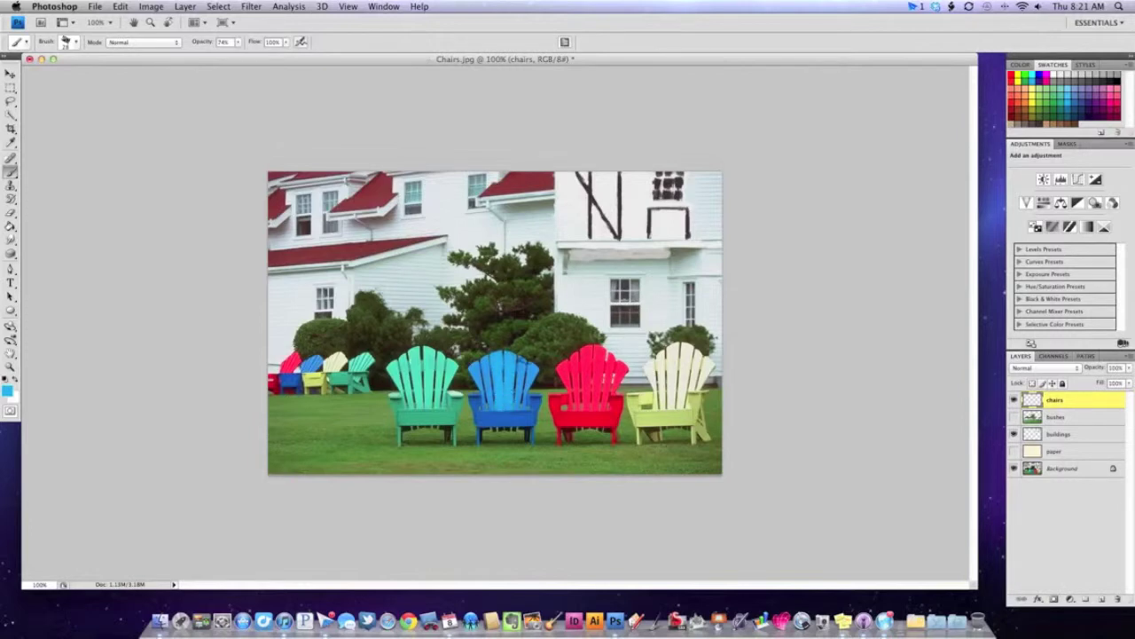
Step: Paint light blue strokes over the blue chair's back, then pick a deeper blue
left_click_drag(522, 370, 515, 404)
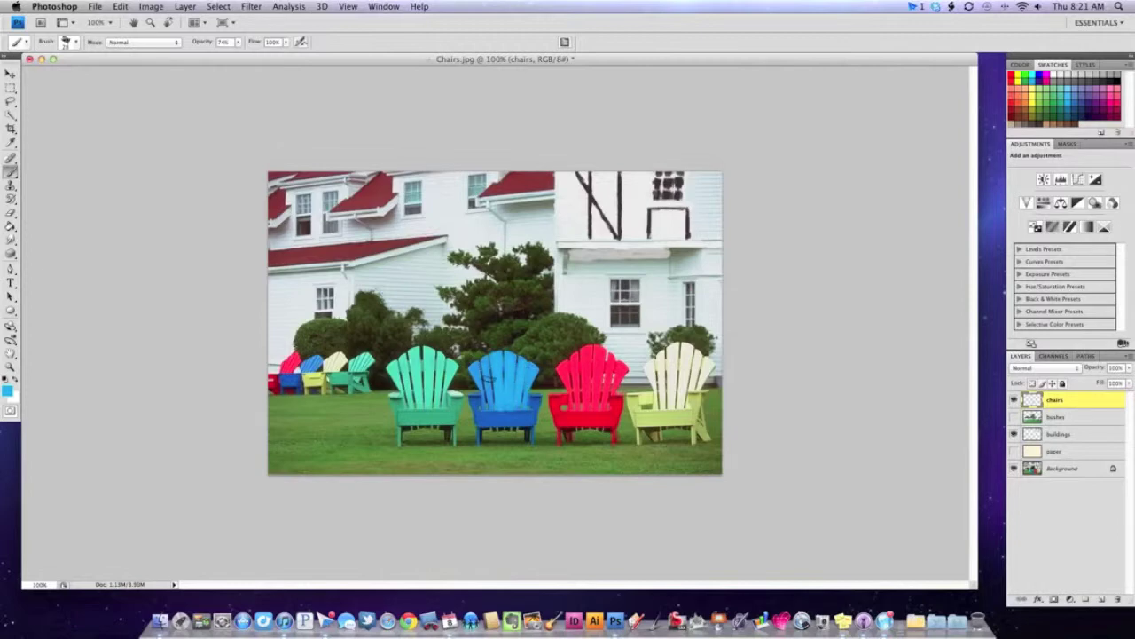
mouse_move(488, 370)
left_mouse_down()
mouse_move(488, 390)
mouse_move(475, 368)
mouse_move(495, 416)
left_mouse_up()
left_click(1020, 65)
left_click(1017, 82)
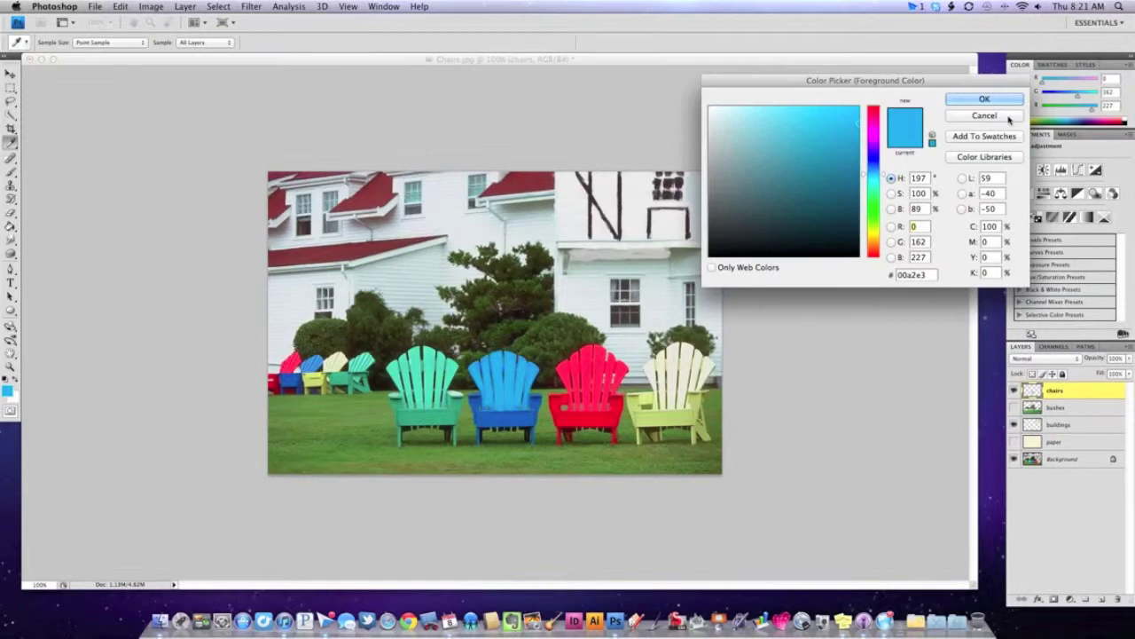
left_click_drag(857, 130, 849, 164)
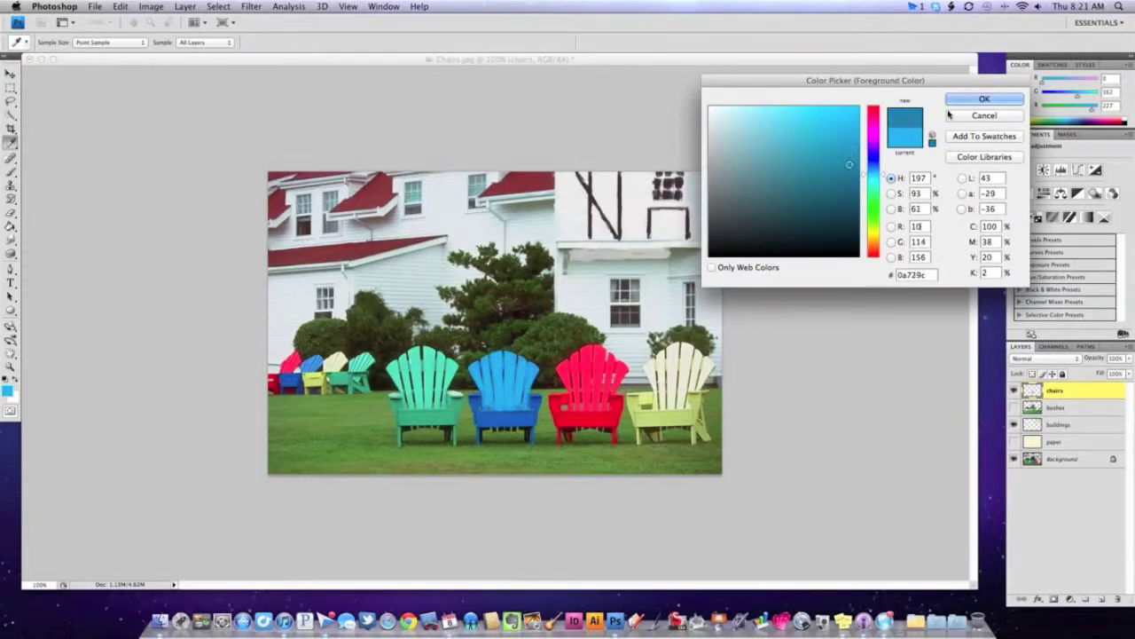
left_click(958, 102)
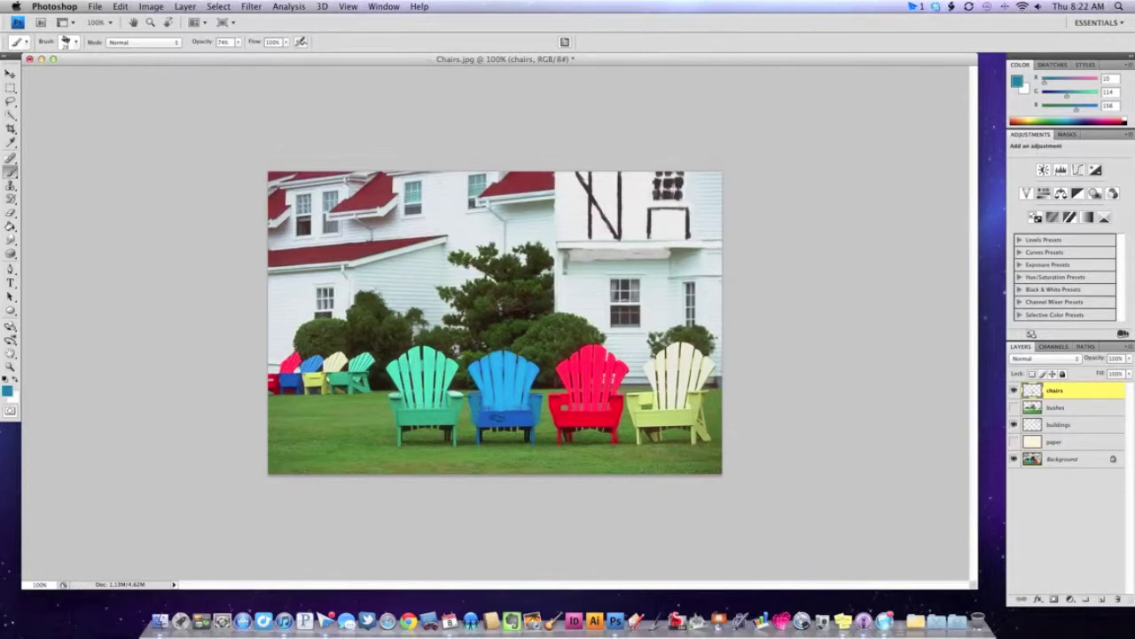
Step: Darken the paint colour to a very dark blue (R11 G37 B48)
left_click(1018, 82)
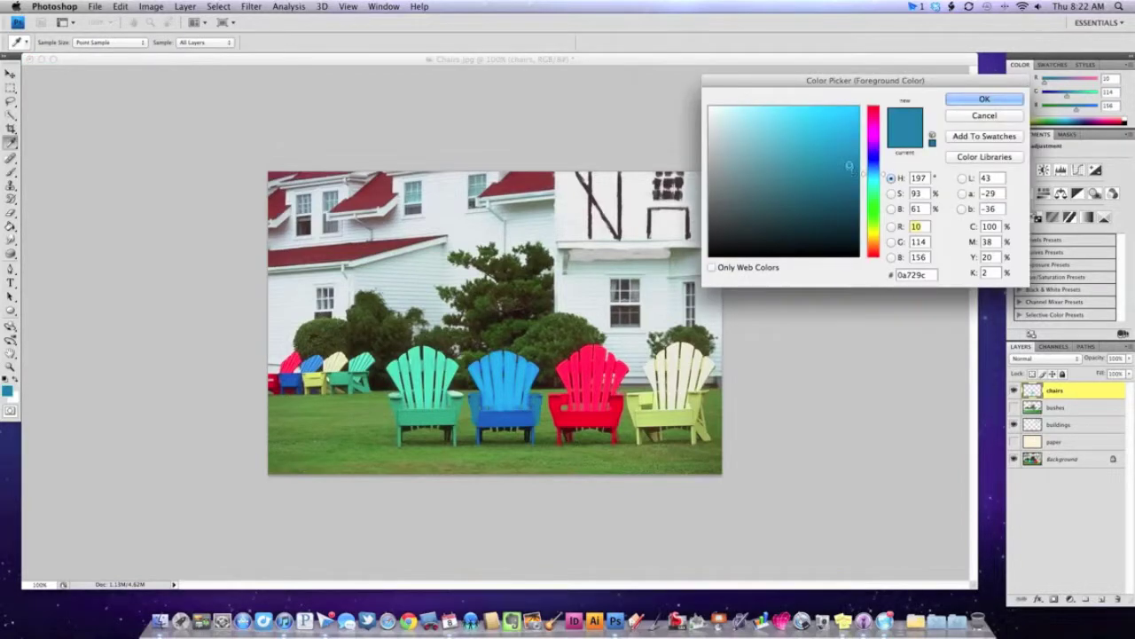
left_click(974, 101)
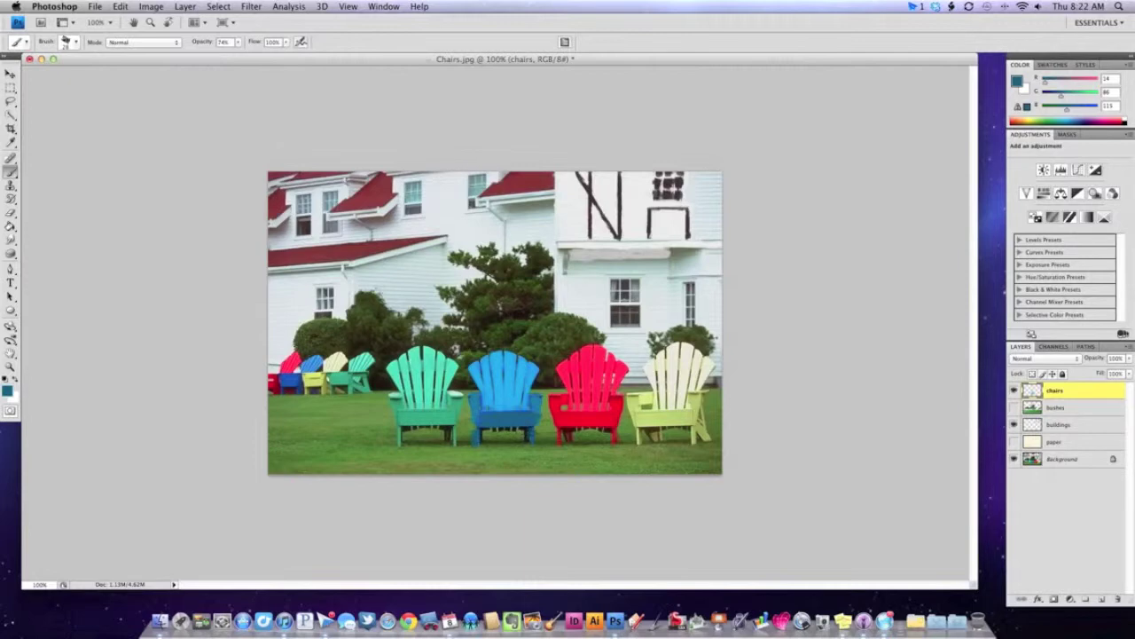
left_click(1012, 83)
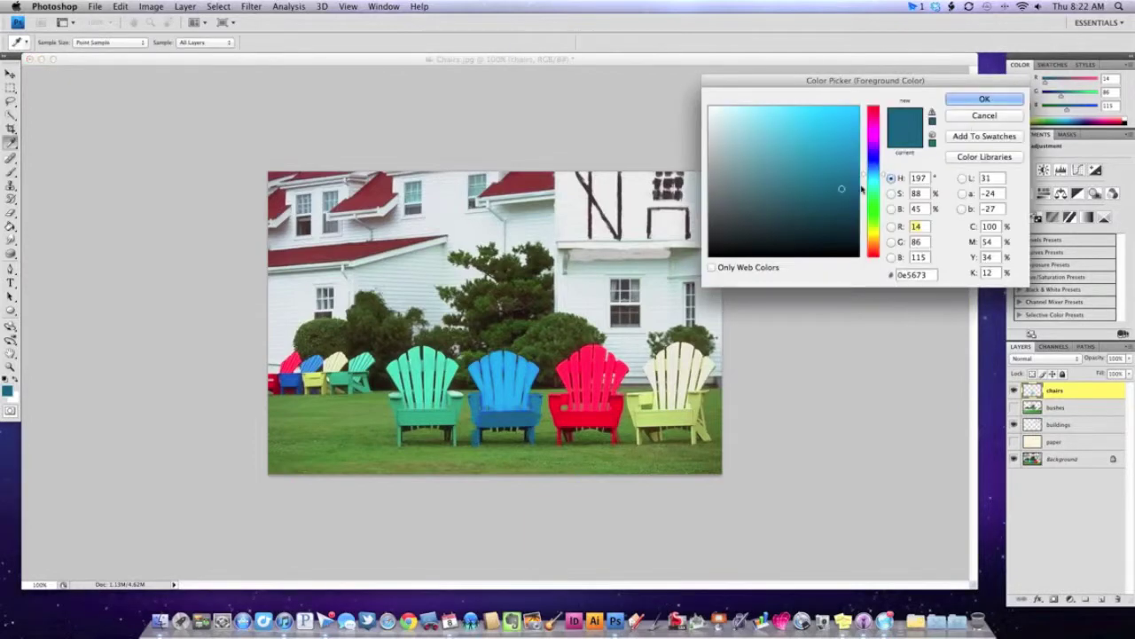
left_click(984, 99)
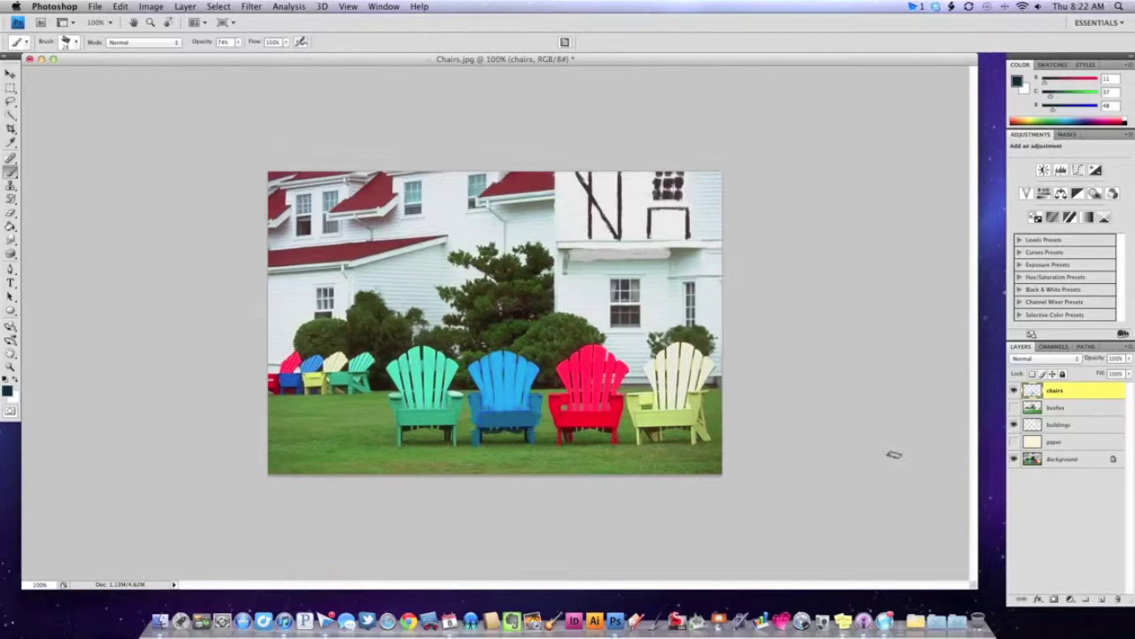
left_click(1066, 442)
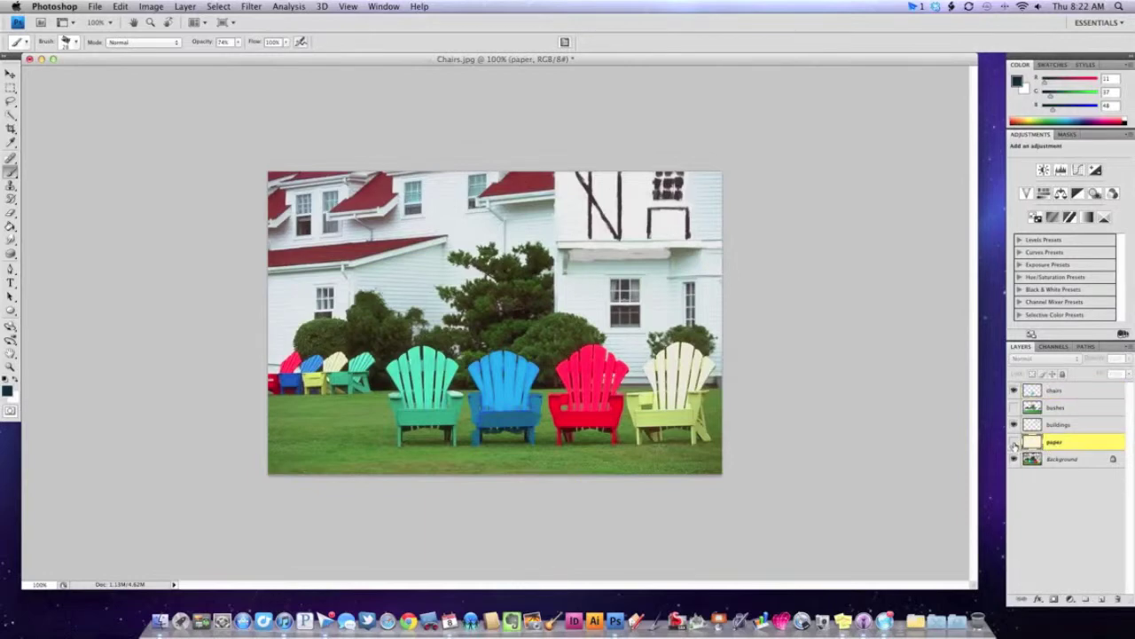
Step: Show the paper layer, pick a brighter teal and paint the chair's right leg
left_click(1014, 442)
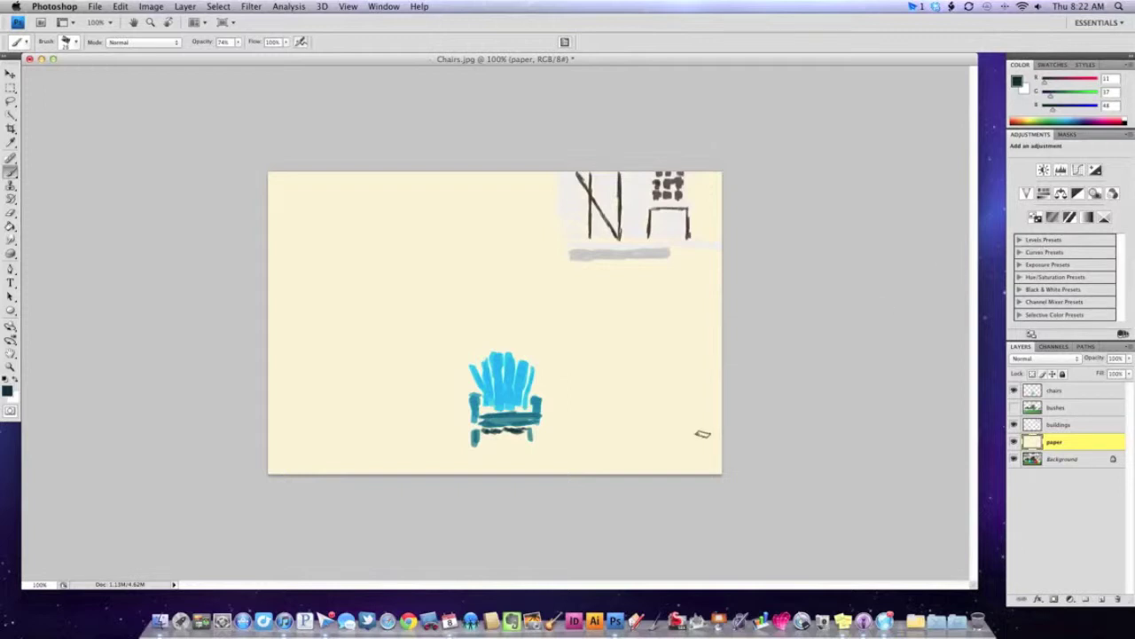
left_click(1016, 83)
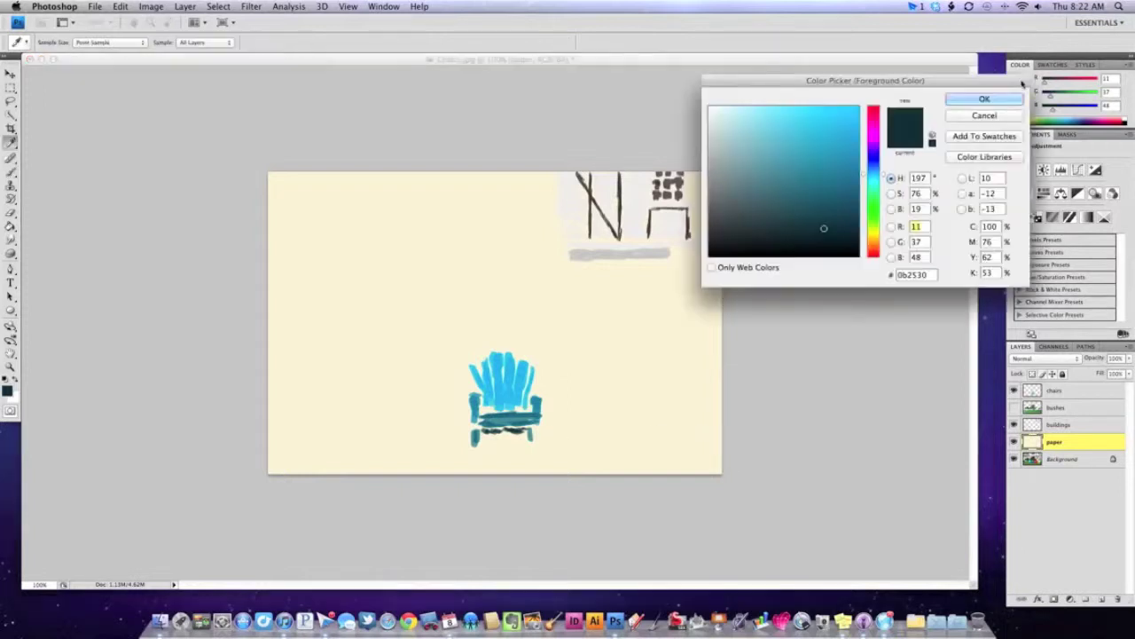
left_click(829, 169)
left_click_drag(829, 168, 827, 162)
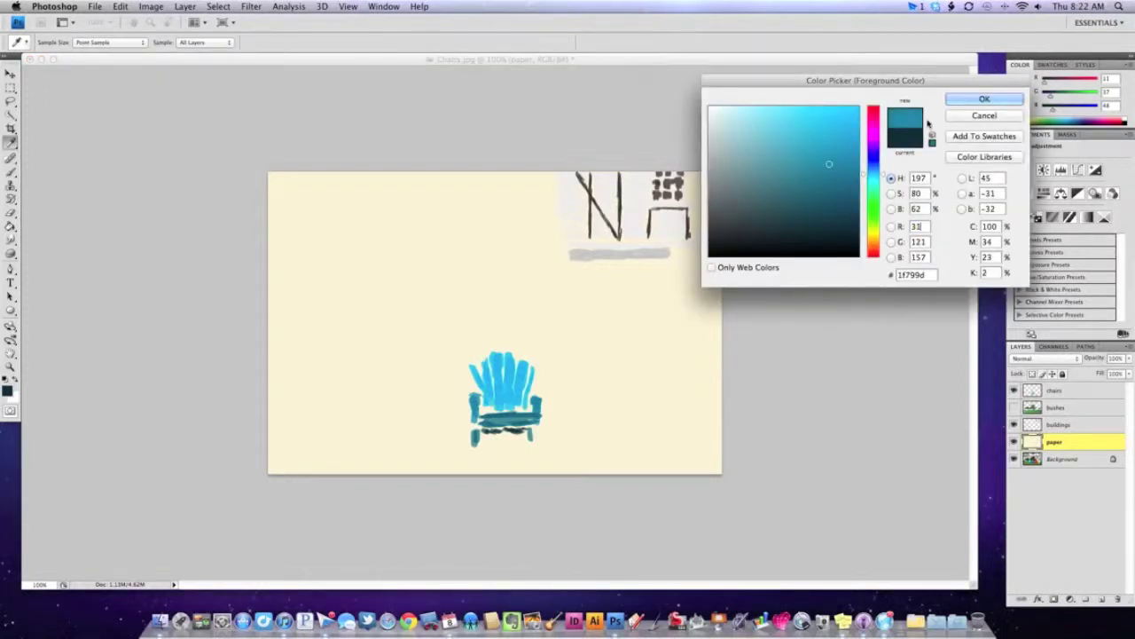
key("Return")
key("b")
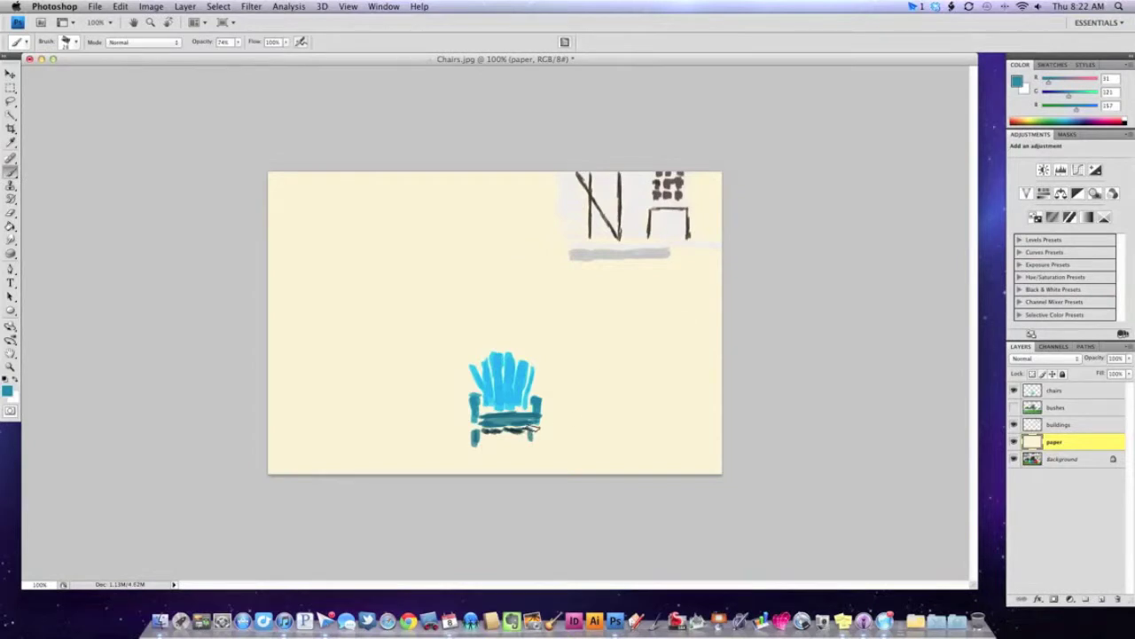
mouse_move(536, 428)
left_mouse_down()
mouse_move(535, 443)
mouse_move(531, 425)
mouse_move(542, 425)
left_mouse_up()
Step: At 46% brush opacity, paint darker teal on the chair's right side, then show the bushes layer
left_click(1016, 82)
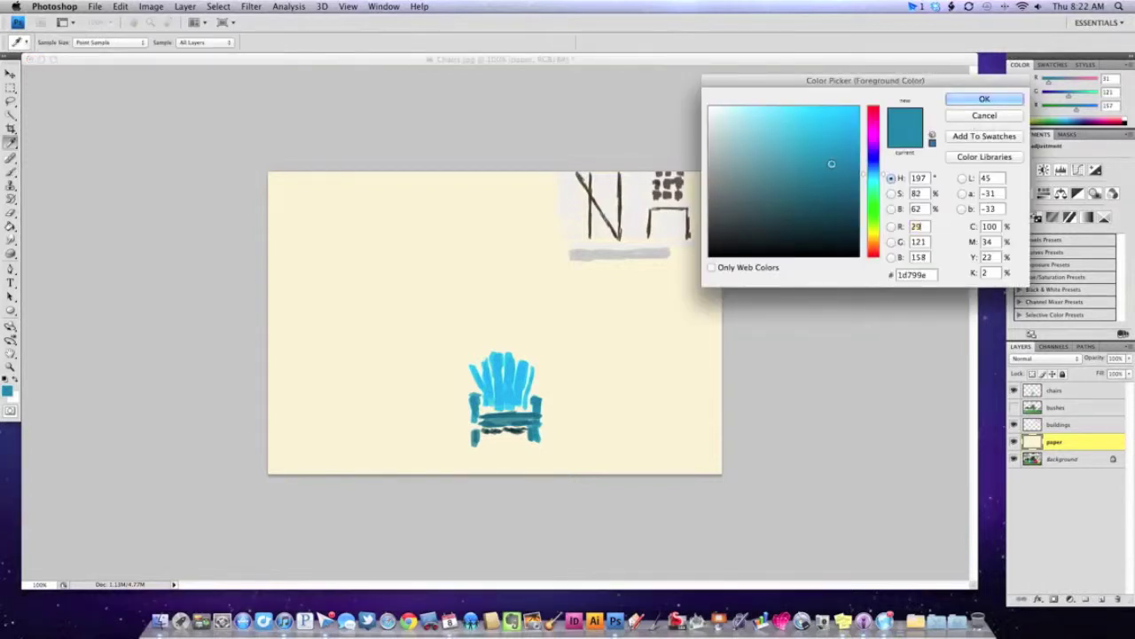
left_click(985, 99)
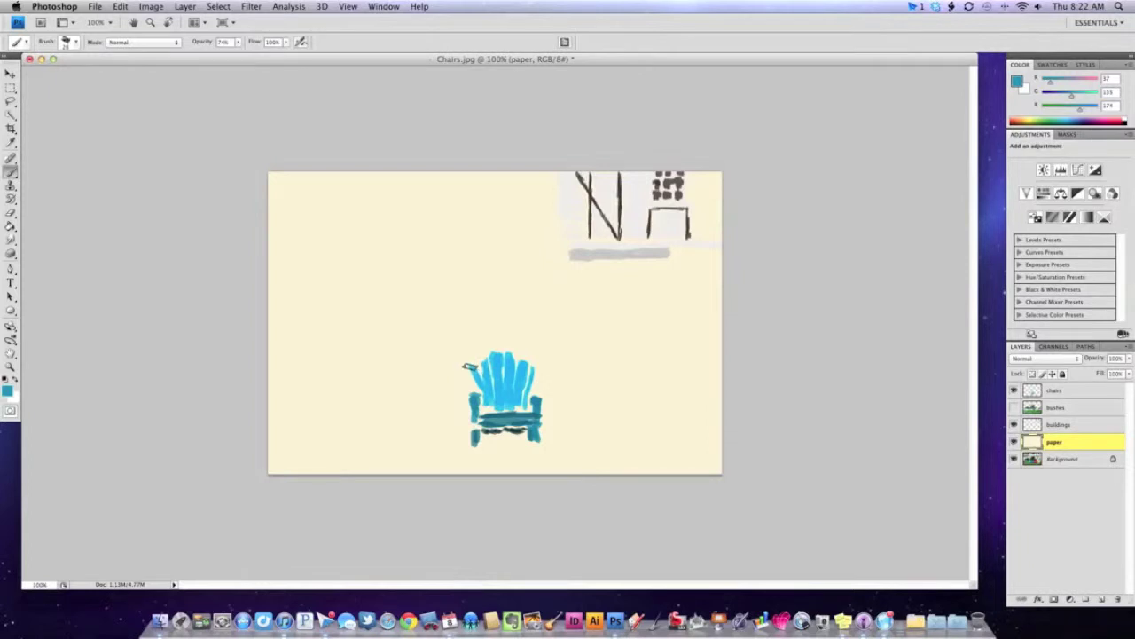
left_click(238, 44)
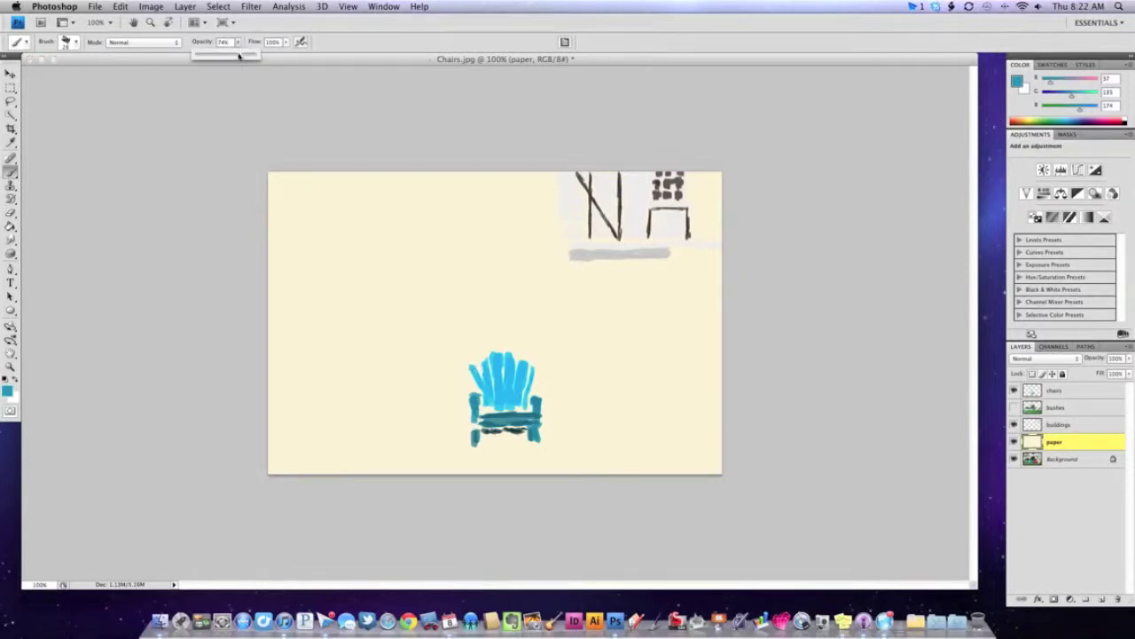
left_click(468, 368)
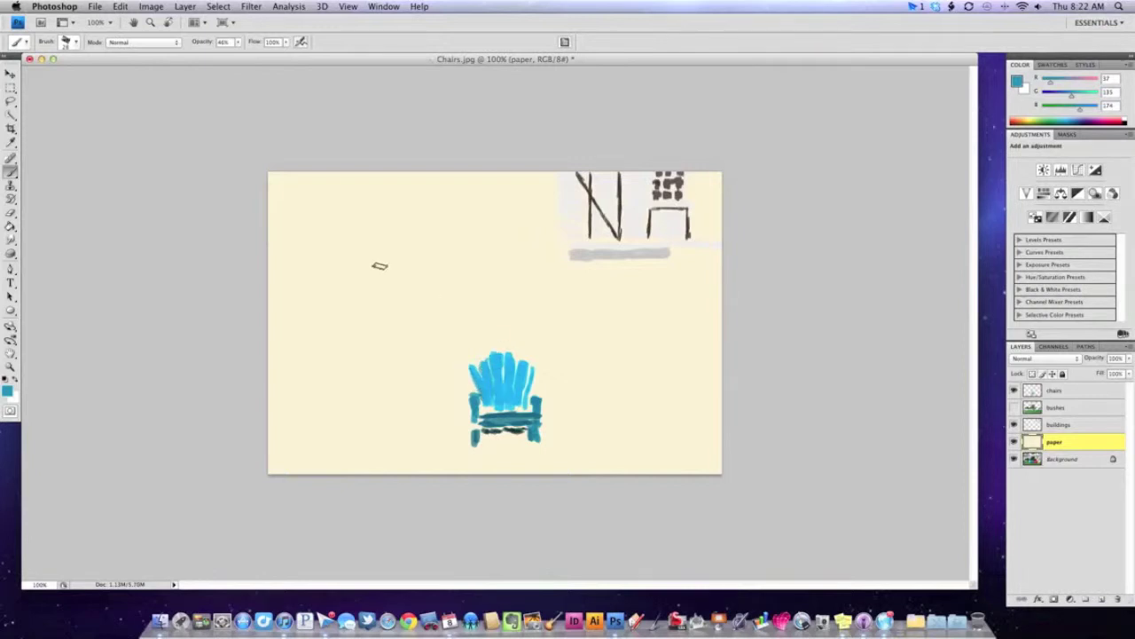
left_click(1017, 82)
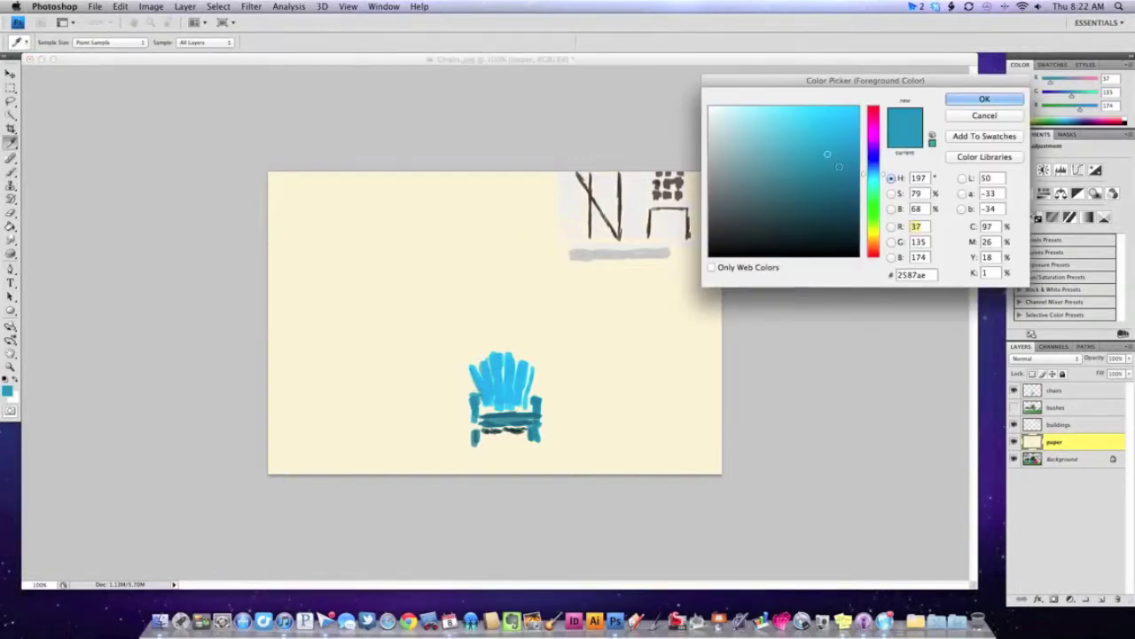
left_click(963, 103)
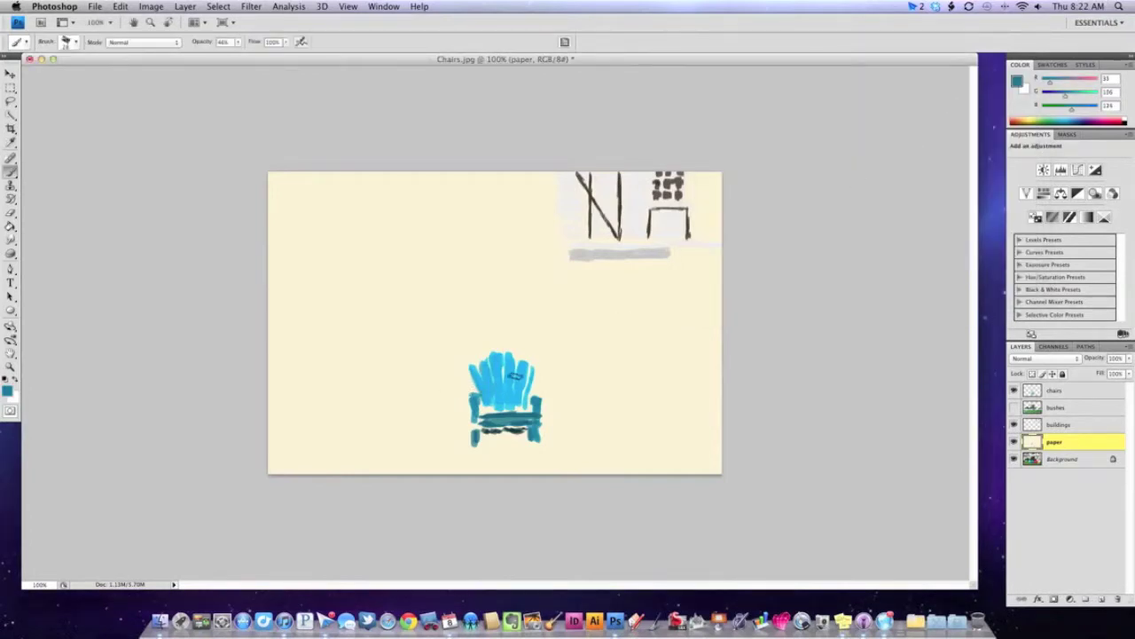
mouse_move(521, 373)
left_mouse_down()
mouse_move(529, 397)
mouse_move(491, 409)
mouse_move(535, 404)
mouse_move(479, 420)
left_mouse_up()
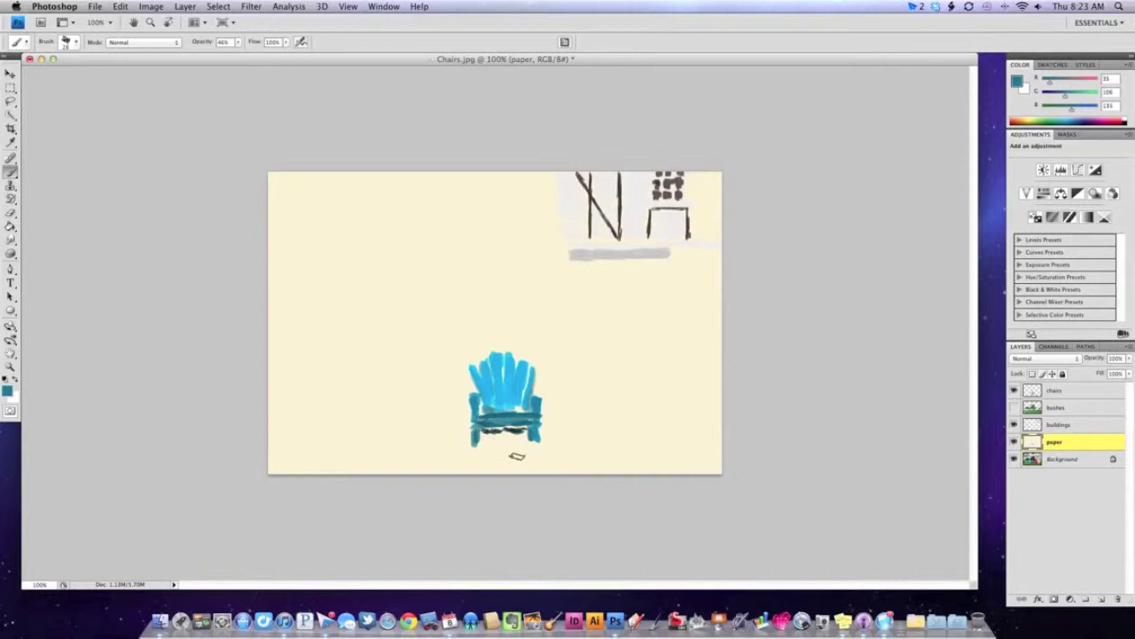
left_click(1014, 408)
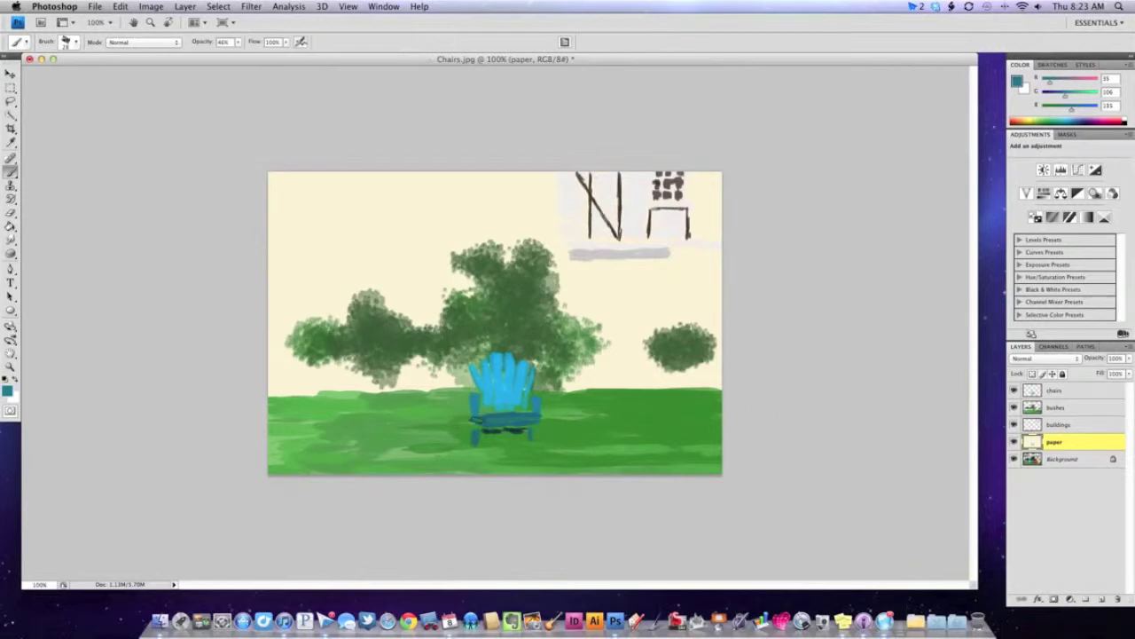
Step: Select the chairs layer and hide the cream paper layer
left_click(1080, 391)
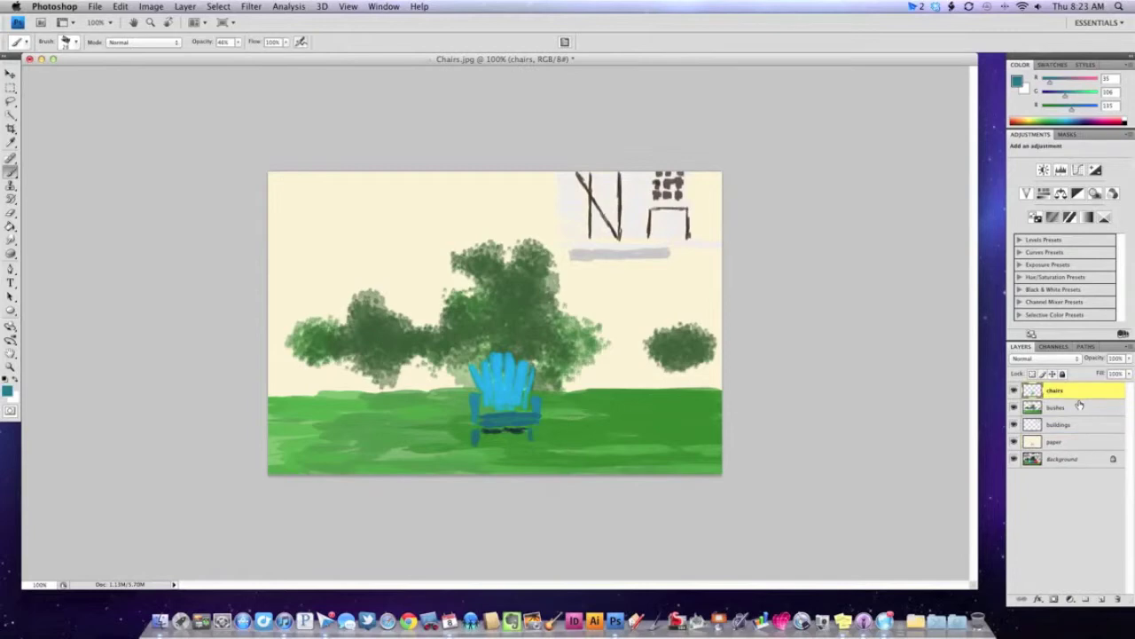
left_click(1014, 442)
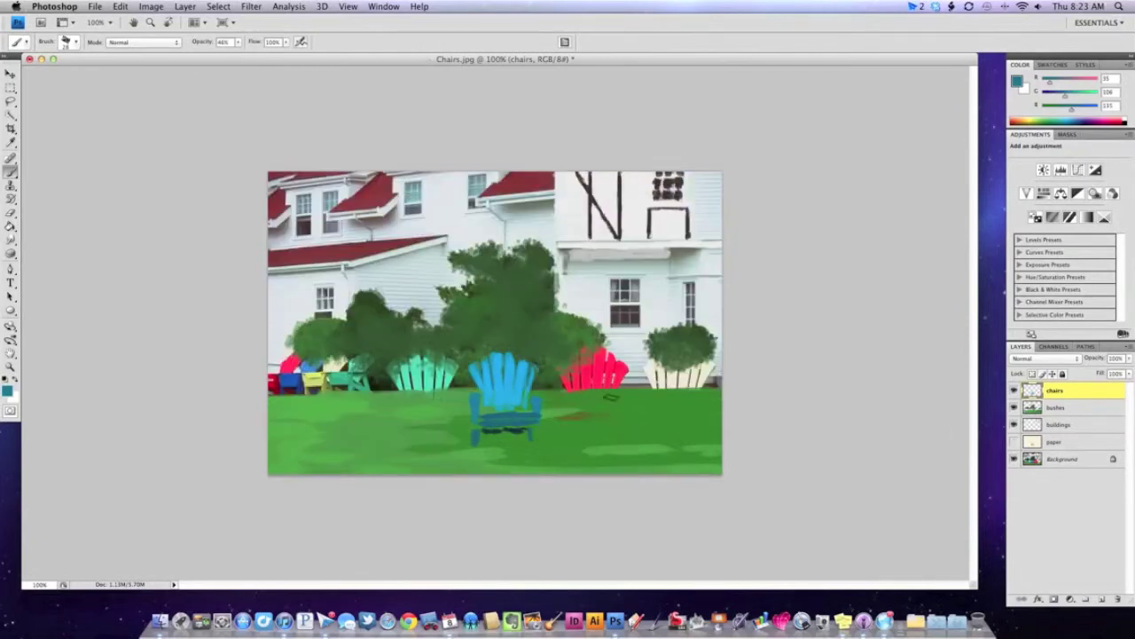